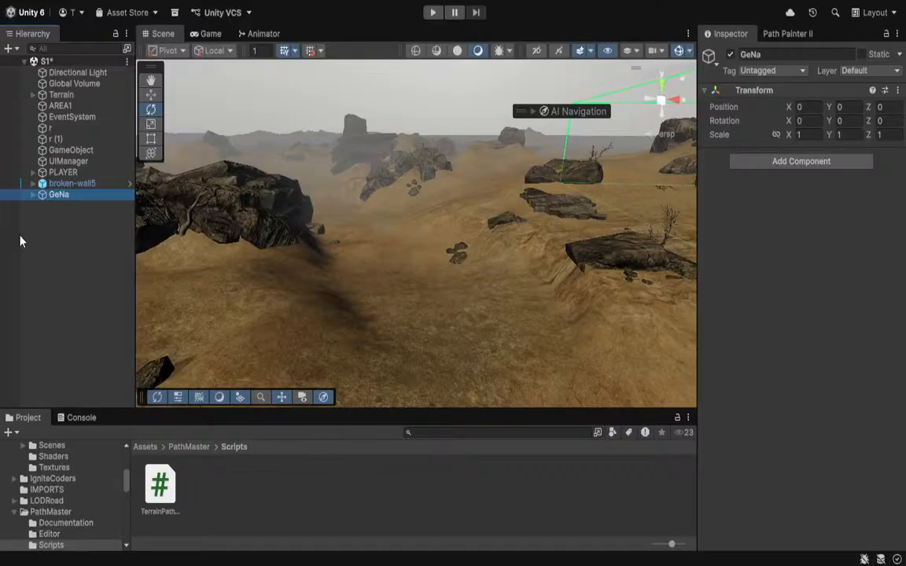
Select the Road Spline under GeNa and place its first nodes on open desert sand
right_drag(342, 263, 404, 340)
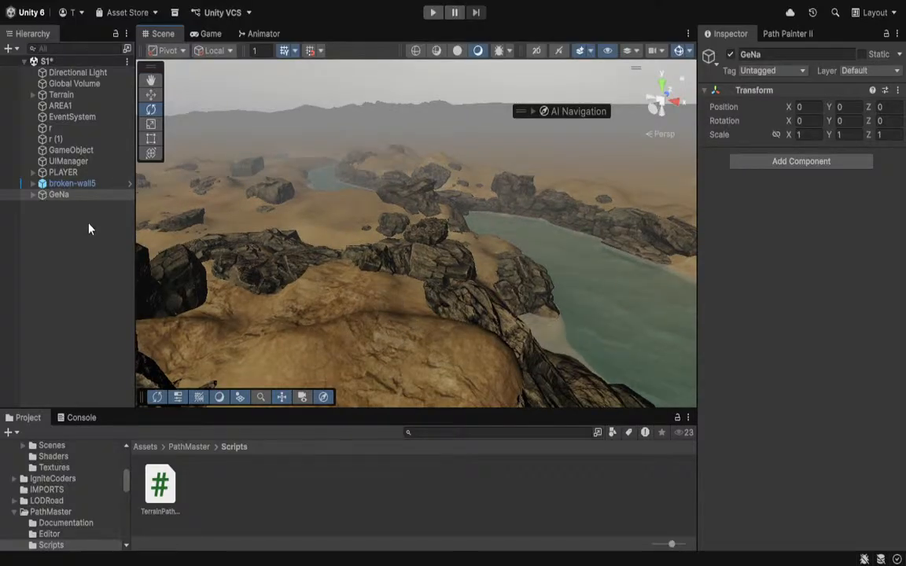
right_drag(306, 236, 807, 364)
key(w)
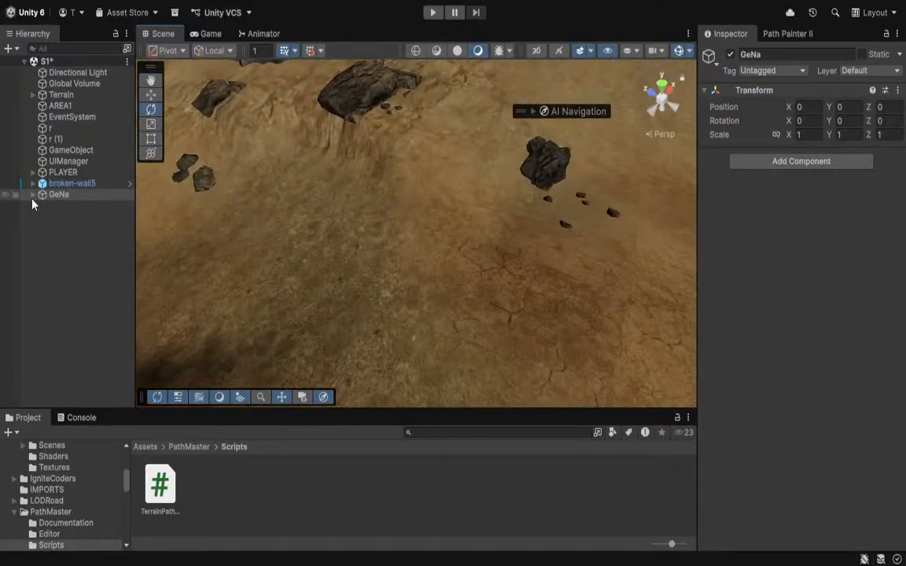
alt+click(33, 195)
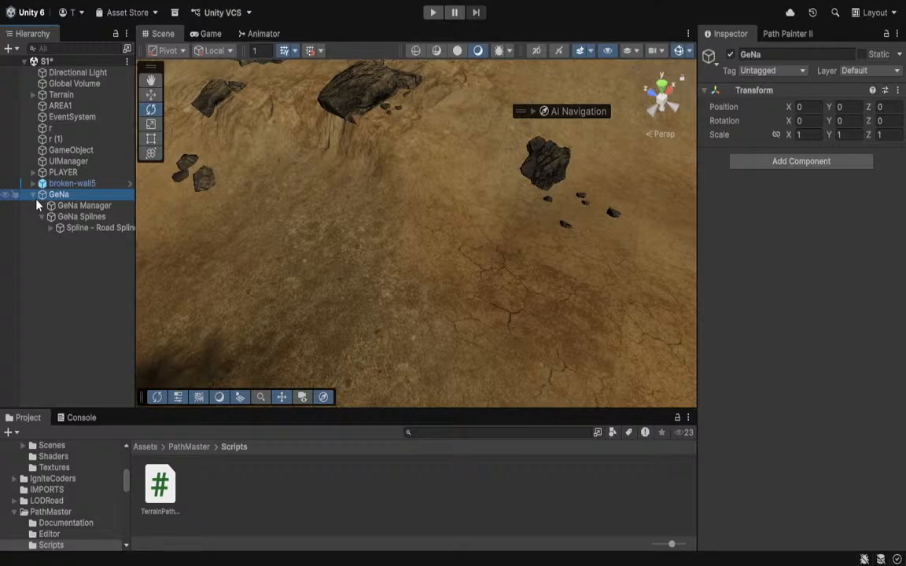
click(86, 228)
ctrl+click(402, 259)
right_drag(500, 291, 322, 230)
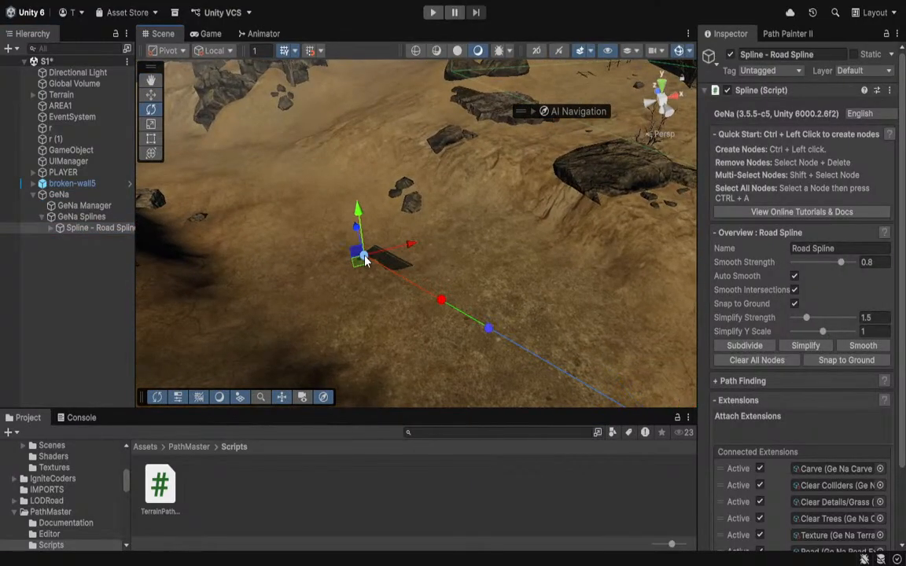
ctrl+click(231, 195)
right_drag(230, 194, 324, 246)
ctrl+click(341, 188)
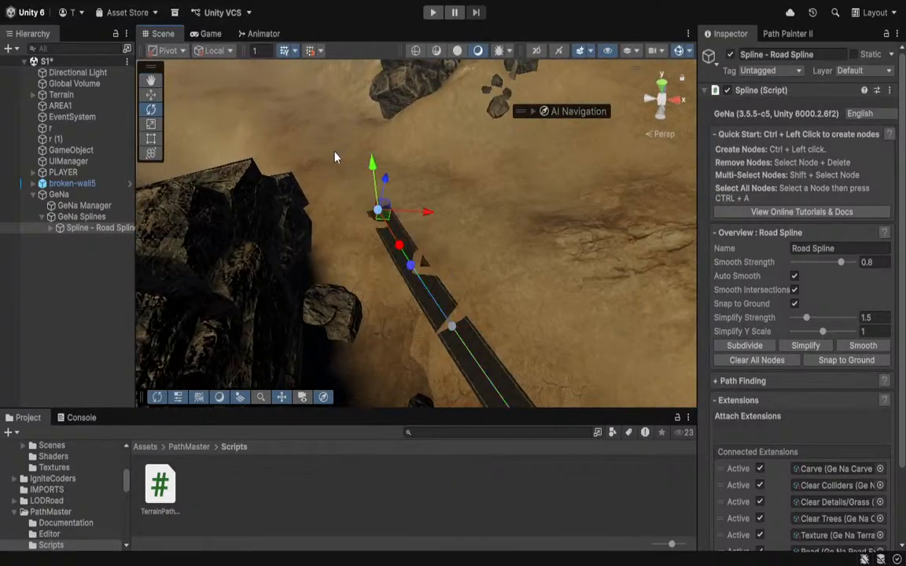
Extend the road with more spline nodes, curving it across the sand beyond the dark rocks
ctrl+click(304, 143)
right_drag(269, 103, 489, 247)
ctrl+click(379, 217)
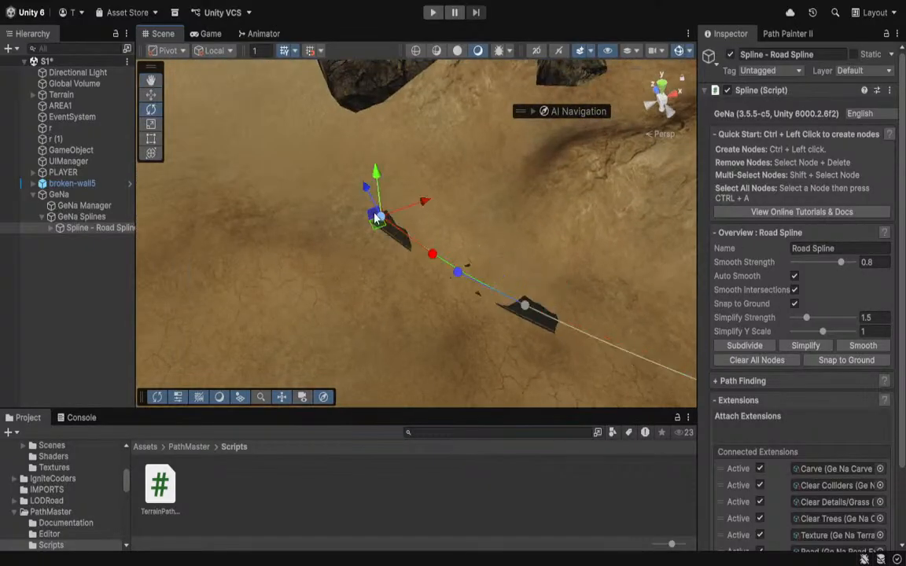
ctrl+click(272, 156)
right_drag(207, 147, 306, 143)
ctrl+click(269, 145)
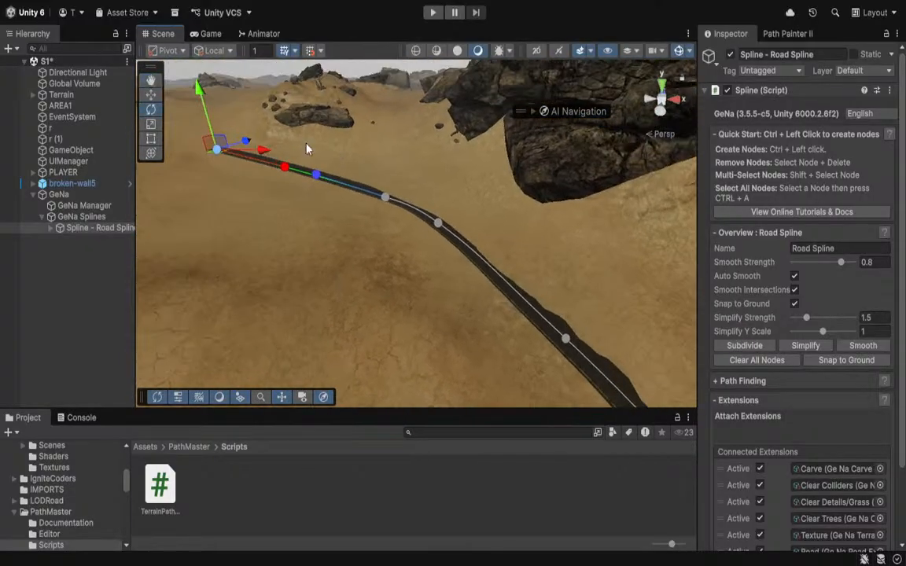
Set the Road Spline's Simplify Strength to 1.64 and Simplify Y Scale to 0.98
scroll(791, 423, down, 3)
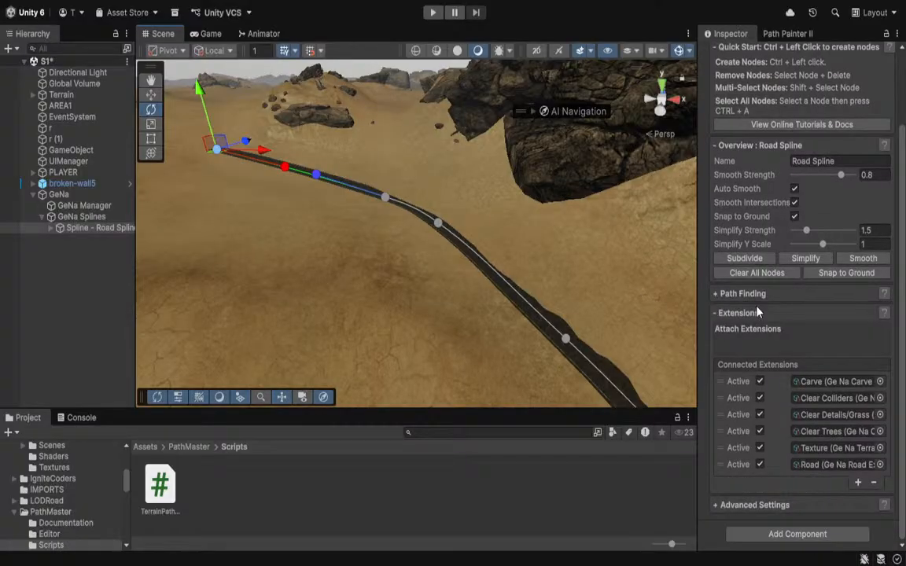
drag(823, 247, 812, 233)
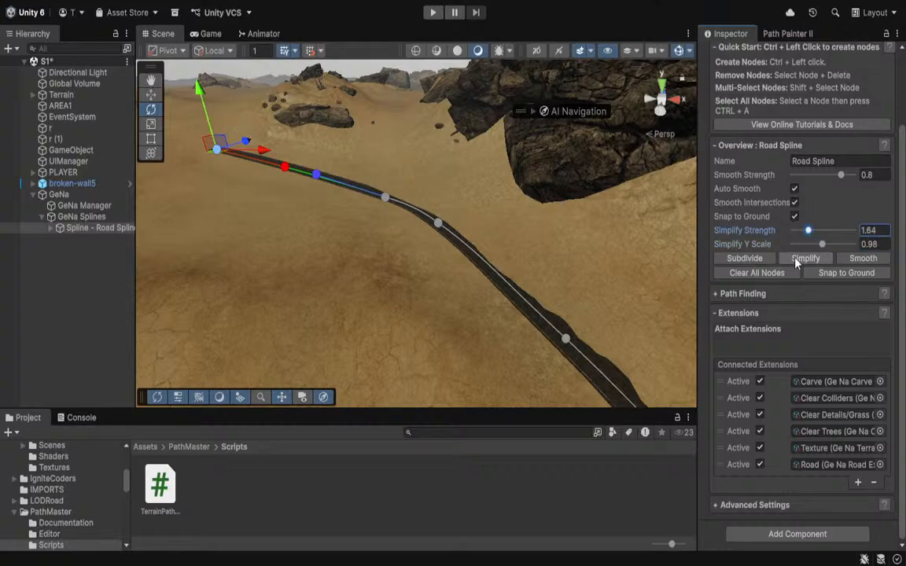
click(752, 293)
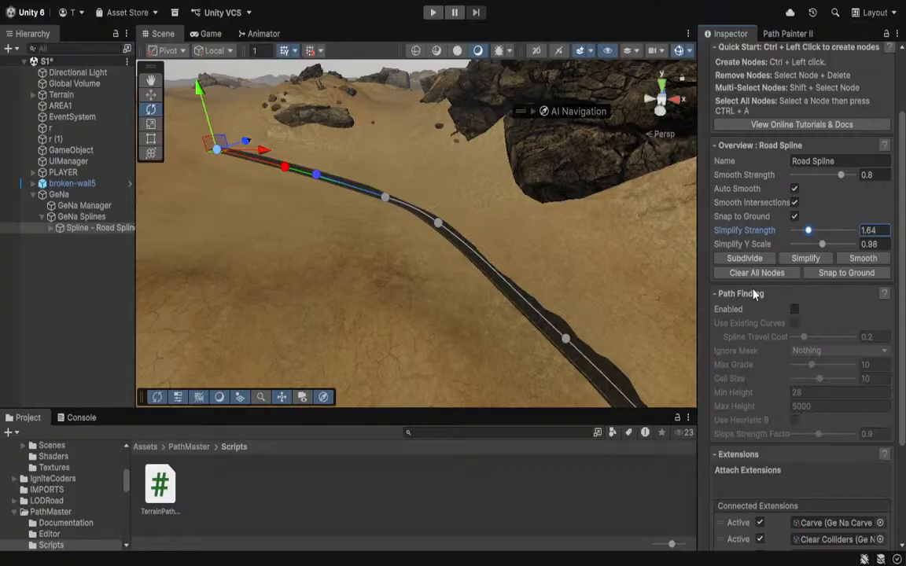
click(754, 294)
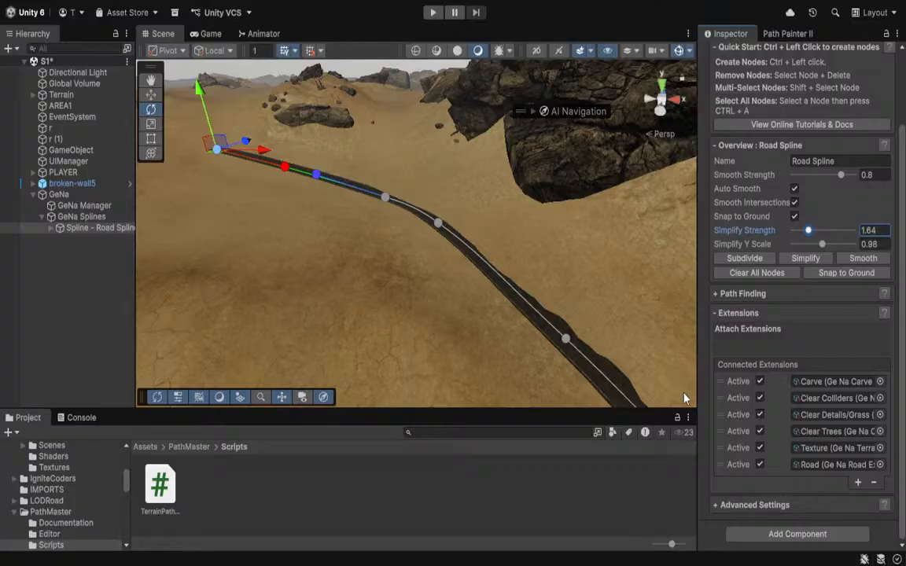
scroll(819, 178, up, 2)
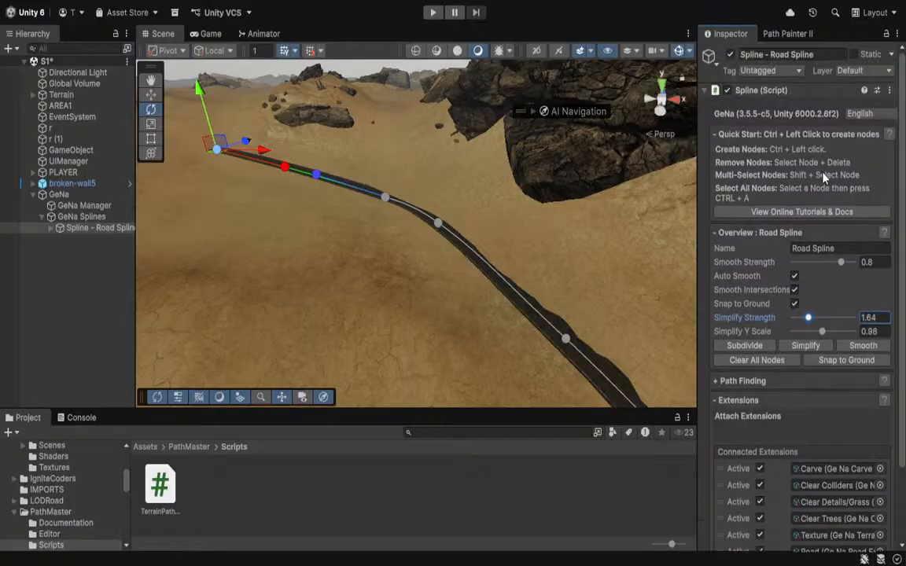
scroll(819, 178, down, 2)
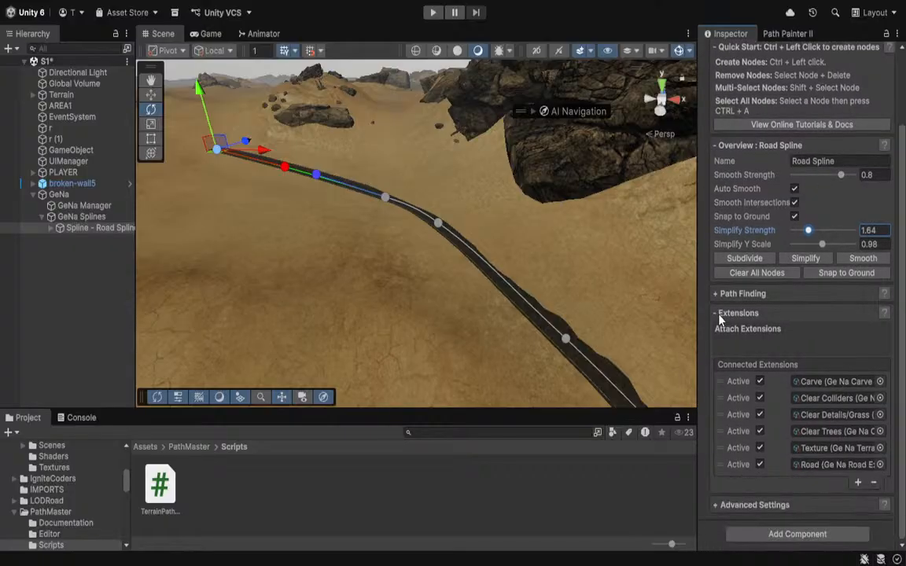
click(719, 315)
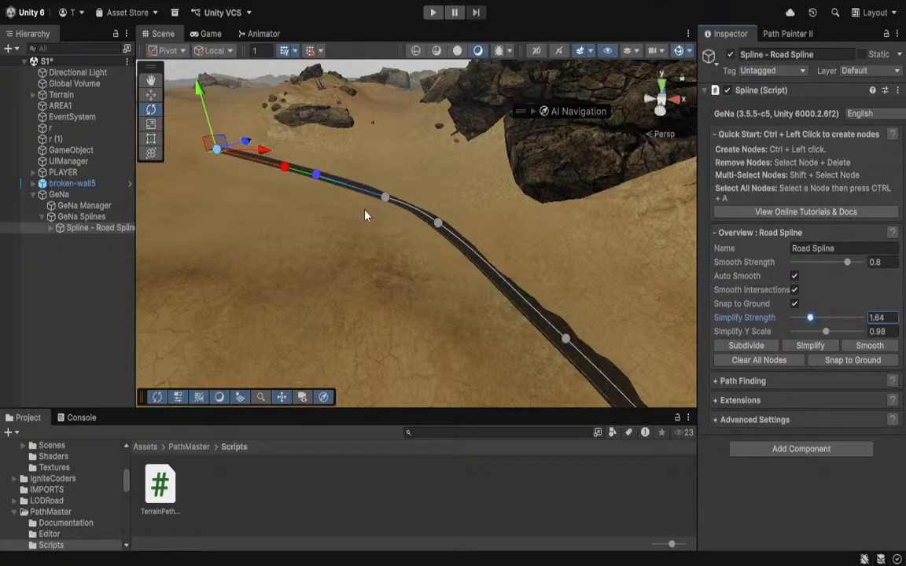
Select a node on the road near the large rock and set Simplify Y Scale to 0.924
right_drag(372, 218, 664, 177)
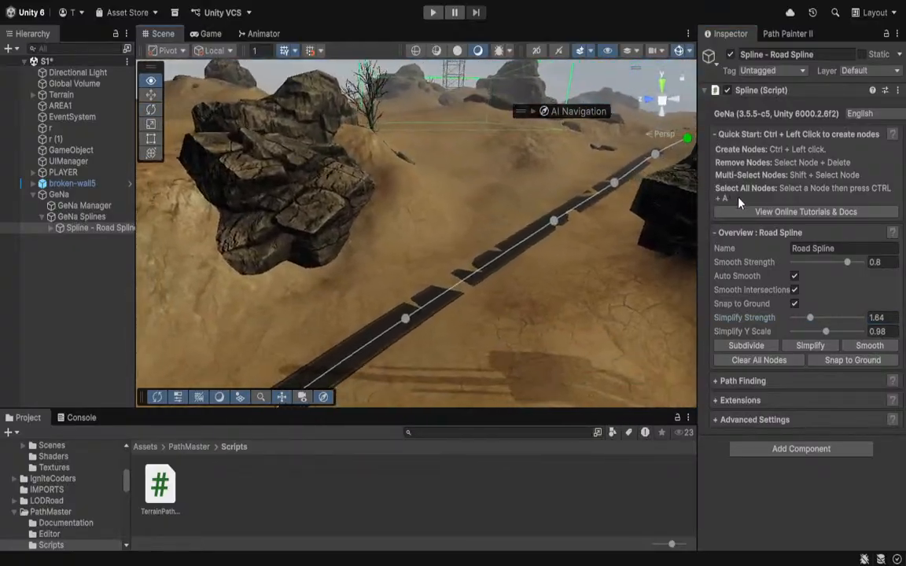
click(425, 319)
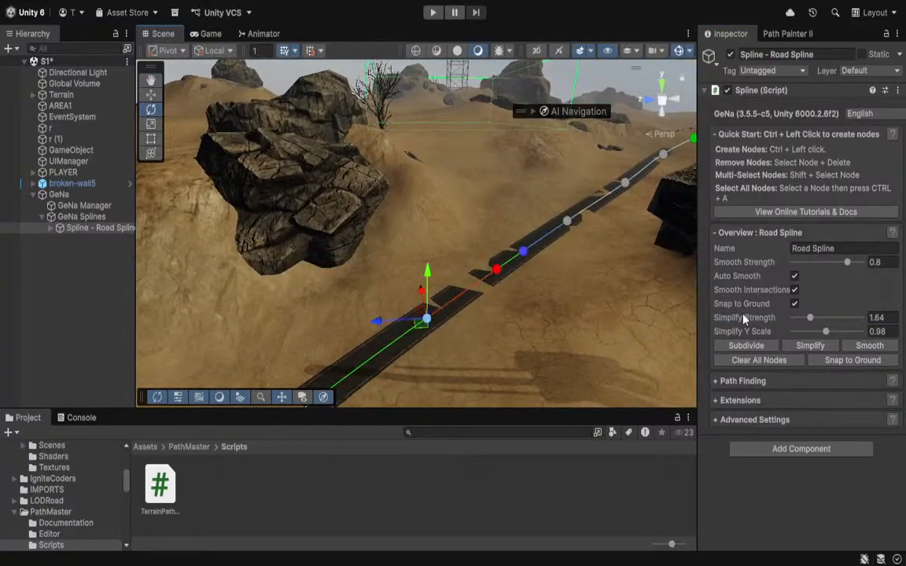
drag(825, 331, 824, 334)
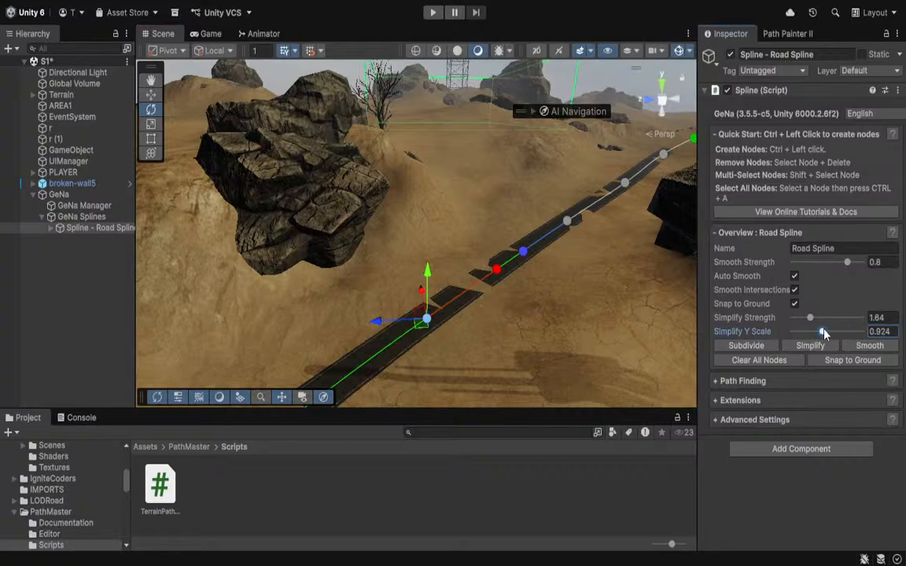
click(723, 400)
click(724, 400)
click(725, 420)
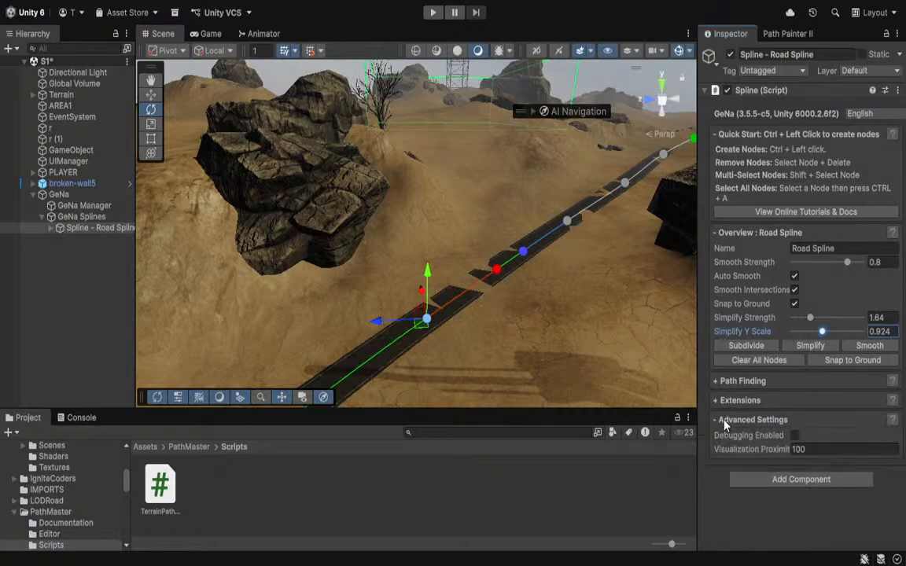
click(726, 419)
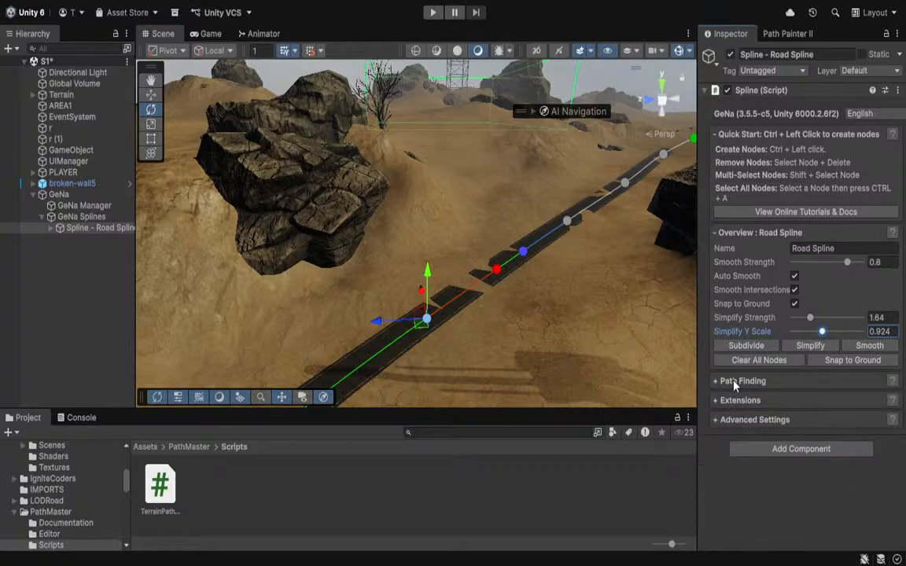
Enable Path Finding with a Max Grade of 6.9 and set the spline's Smooth Strength to 0.47
click(736, 382)
click(793, 397)
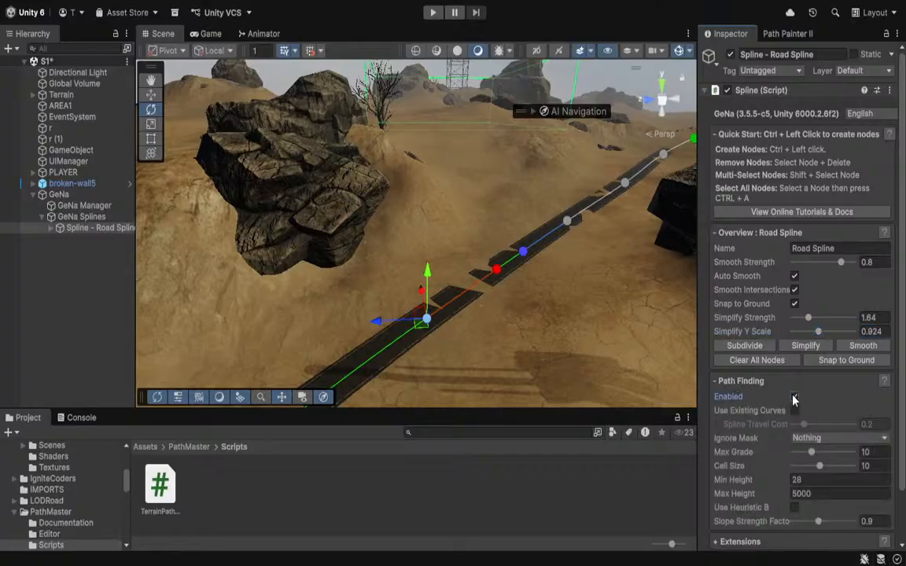
mouse_move(815, 453)
mouse_down()
mouse_move(826, 454)
mouse_move(805, 452)
mouse_up()
key(r)
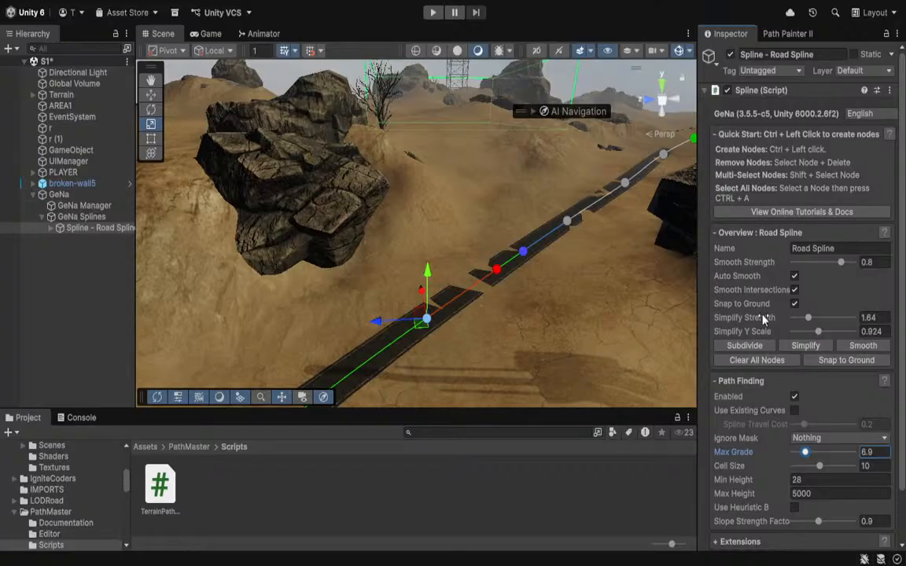
mouse_move(821, 262)
mouse_down()
mouse_move(835, 266)
mouse_move(821, 262)
mouse_up()
scroll(815, 348, down, 2)
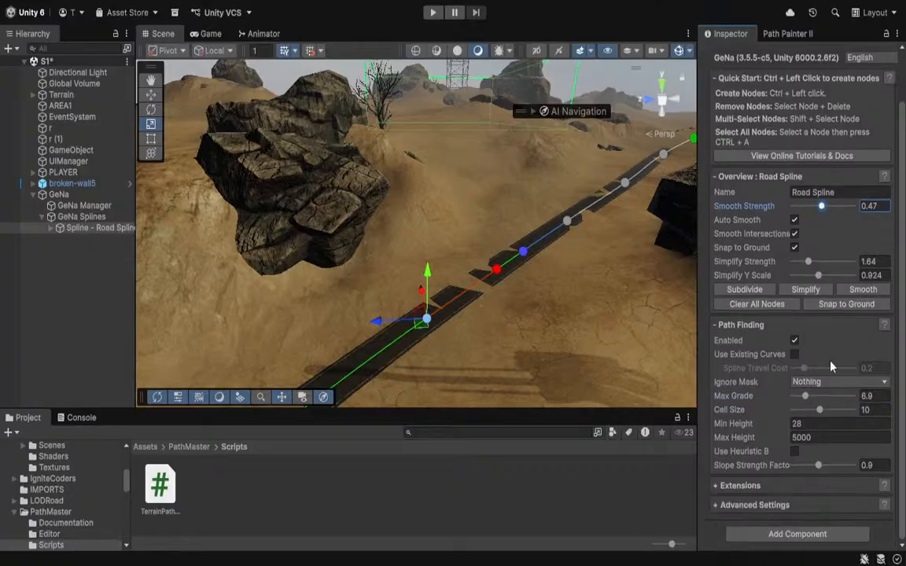
Examine the Road Spline's connected extensions and advanced settings, and the GeNa Manager's options
alt+drag(560, 220, 607, 243)
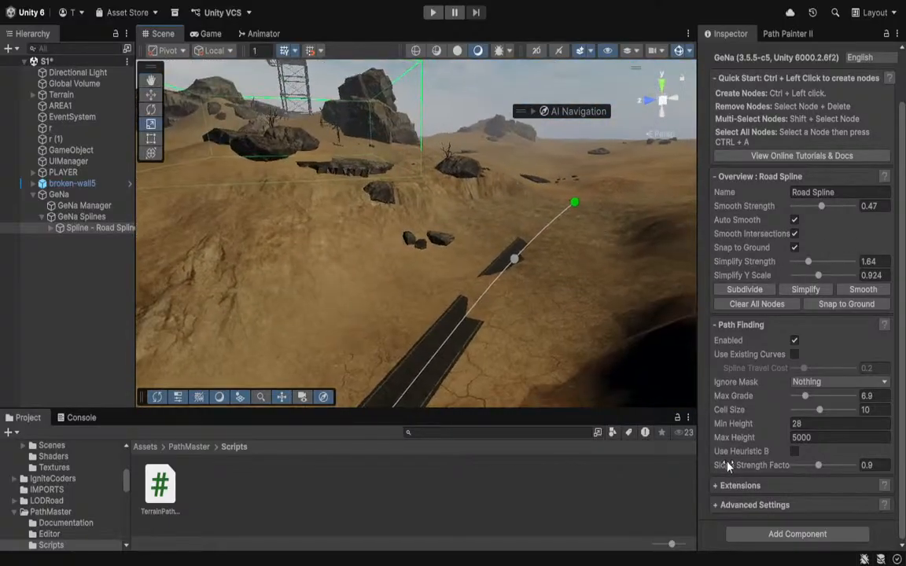
click(741, 486)
scroll(743, 472, down, 5)
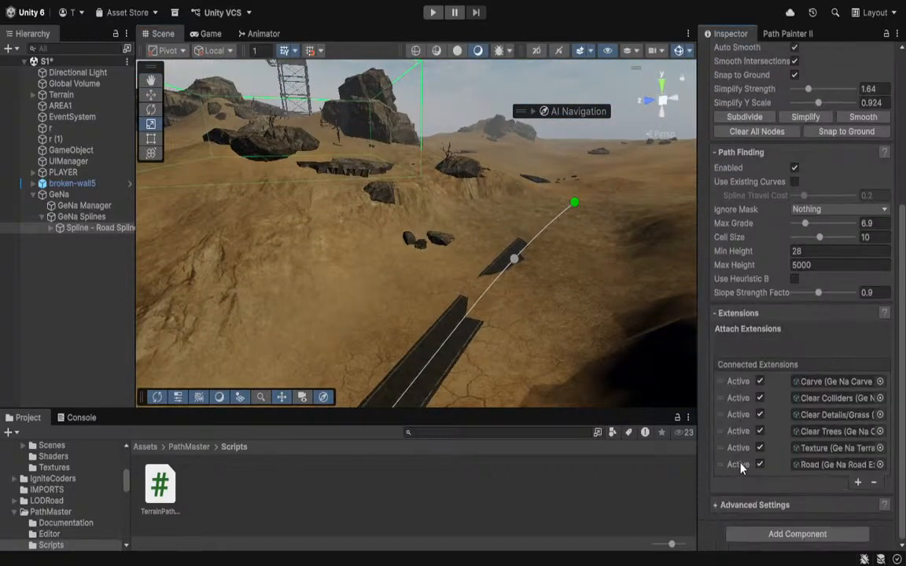
click(728, 505)
scroll(722, 508, down, 1)
scroll(722, 507, up, 8)
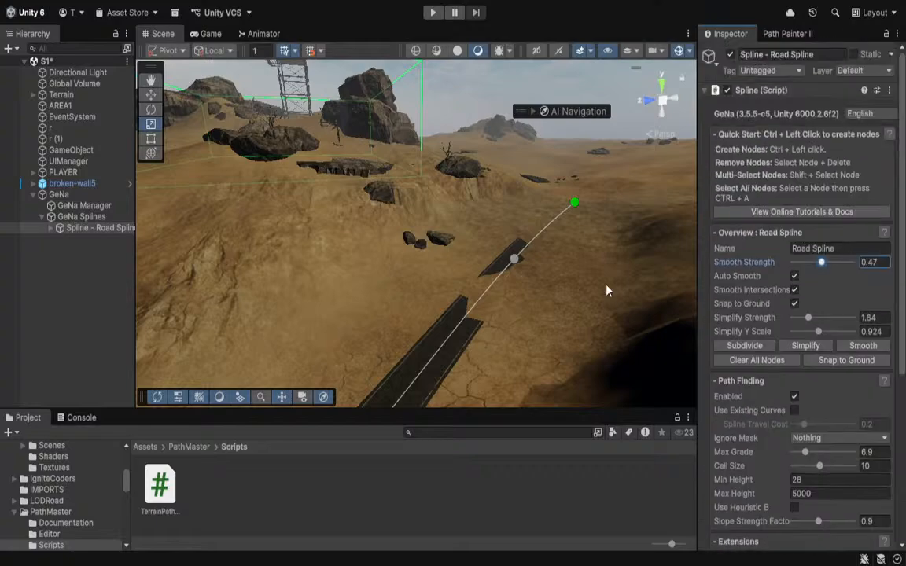
click(87, 217)
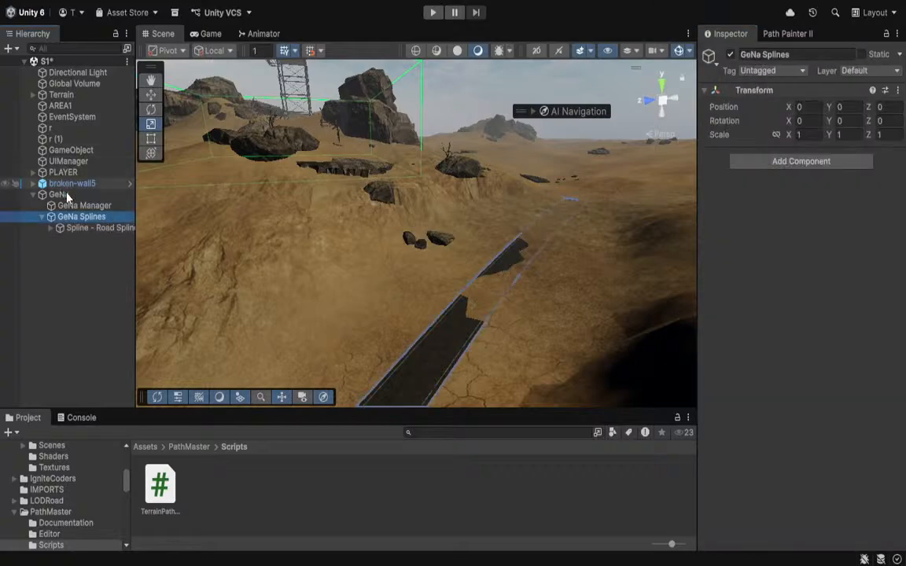
click(79, 209)
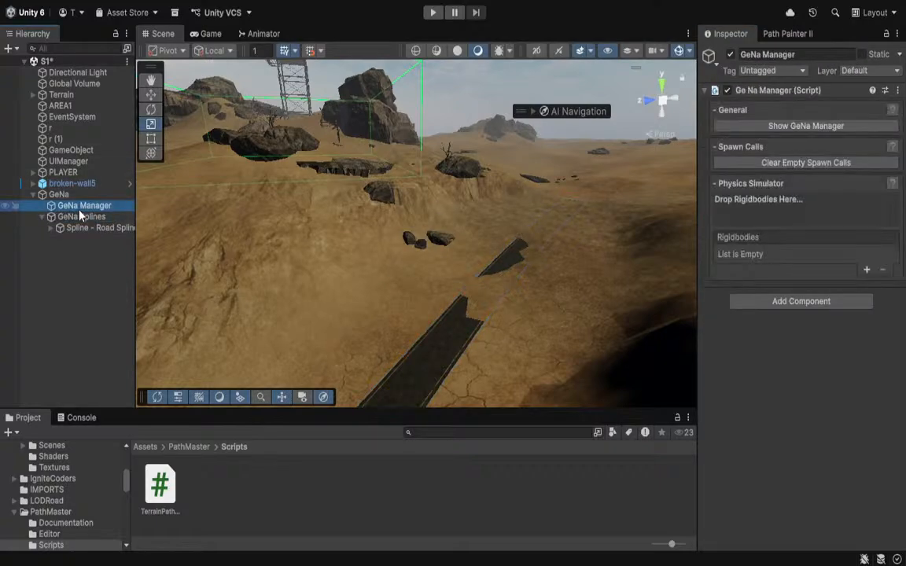
click(756, 126)
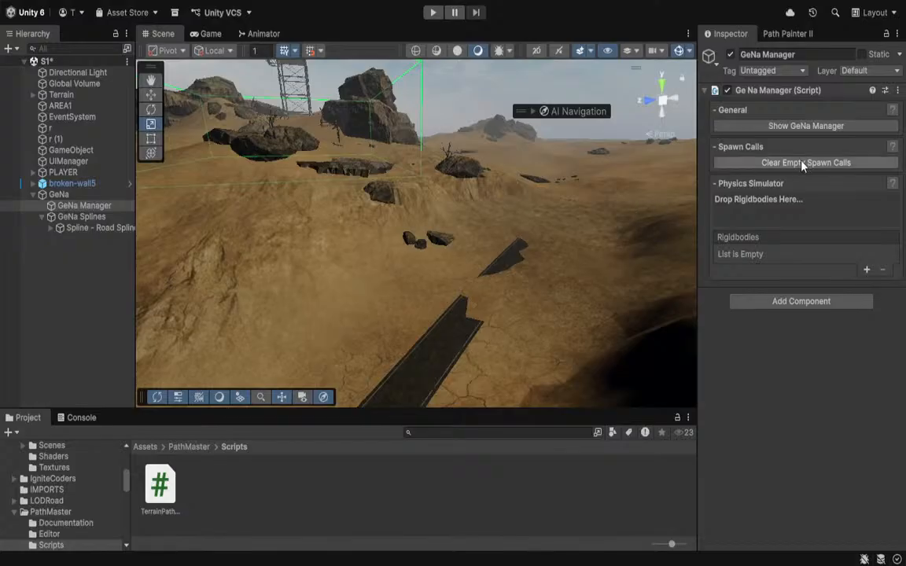
Select the road and set Smooth Strength to 0.52, Simplify Y Scale to 0.97 and Simplify Strength to 2.16
right_drag(570, 171, 96, 283)
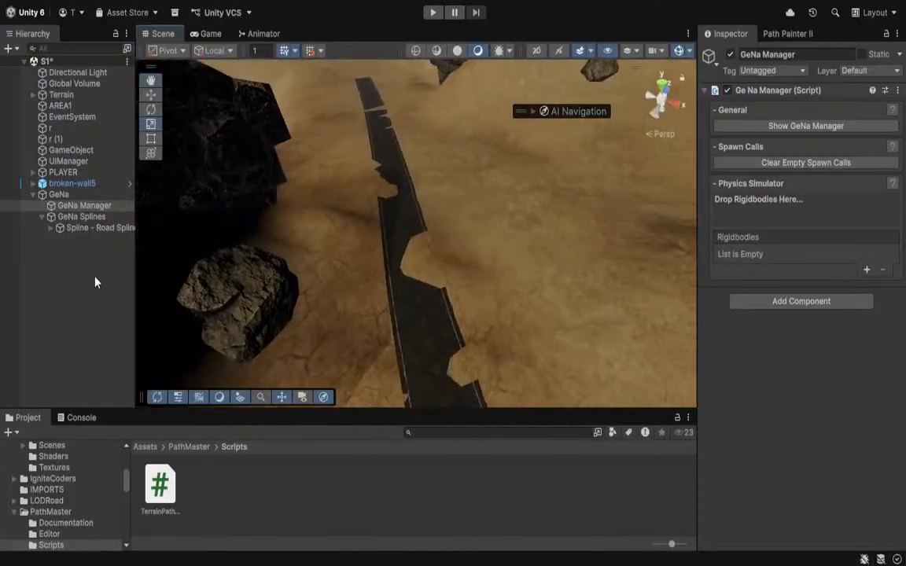
click(452, 319)
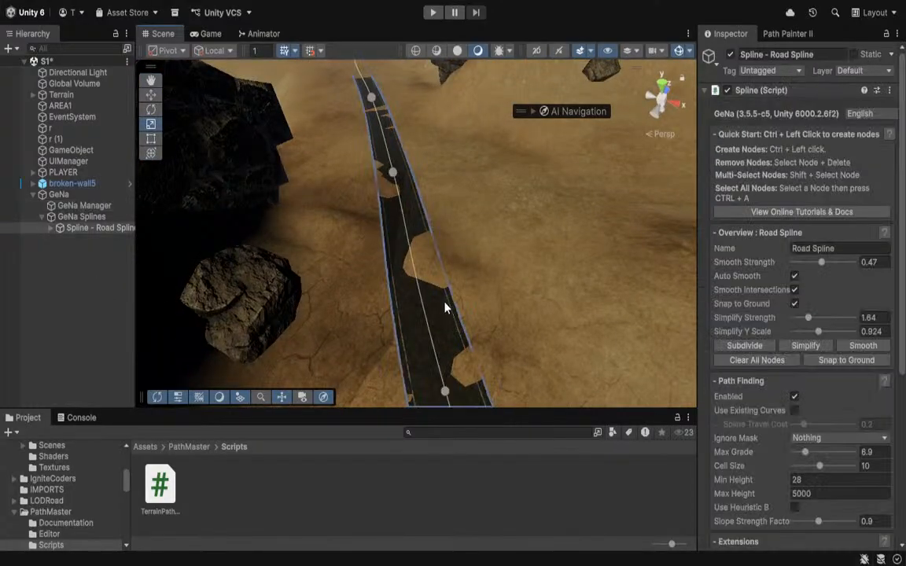
right_drag(357, 239, 737, 304)
key(s)
key(w)
drag(821, 262, 828, 265)
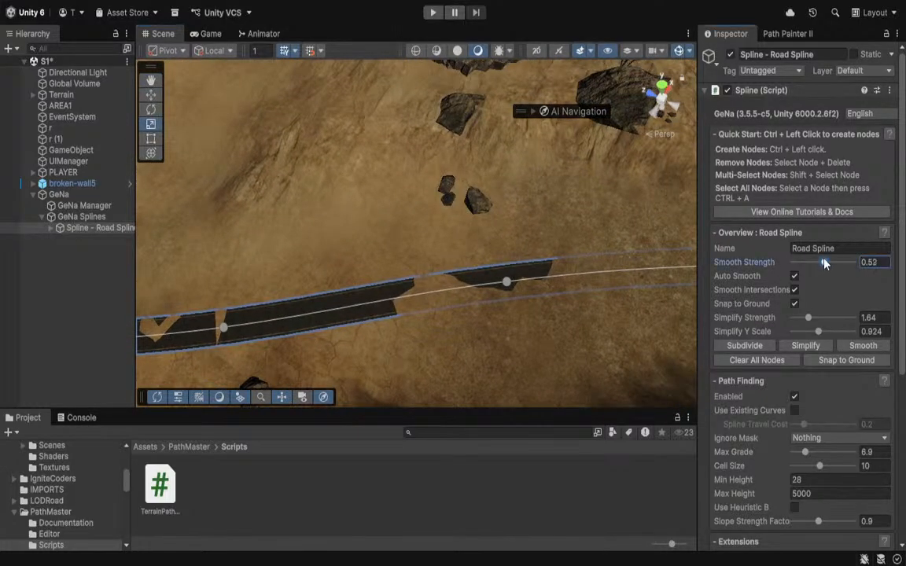
drag(818, 332, 822, 331)
drag(809, 315, 815, 318)
Set Path Finding's Max Grade to 5.3 and Cell Size to 9 for the Road Spline
scroll(744, 437, down, 1)
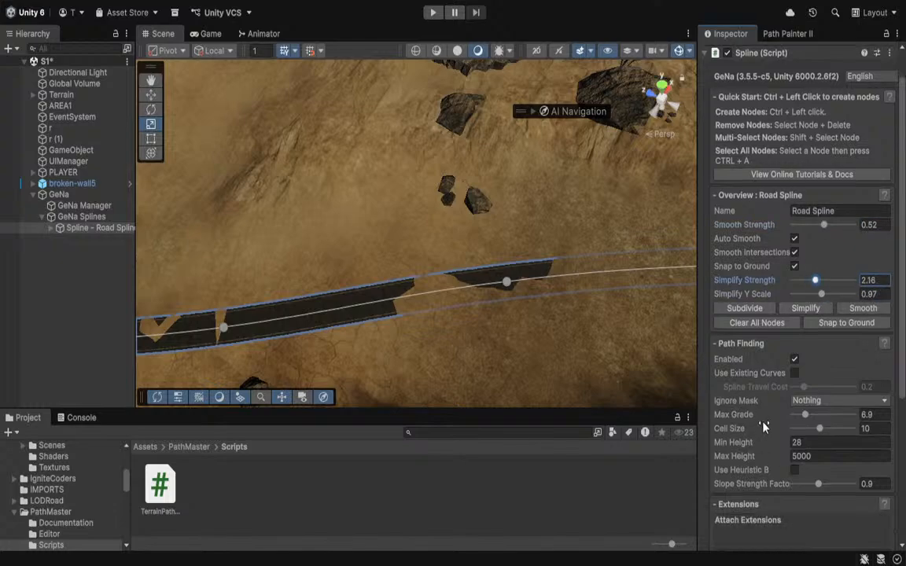
drag(806, 414, 816, 429)
alt+drag(531, 329, 205, 216)
Delete the Road Spline, GeNa Splines, GeNa Manager and the parent GeNa object from the scene
click(56, 198)
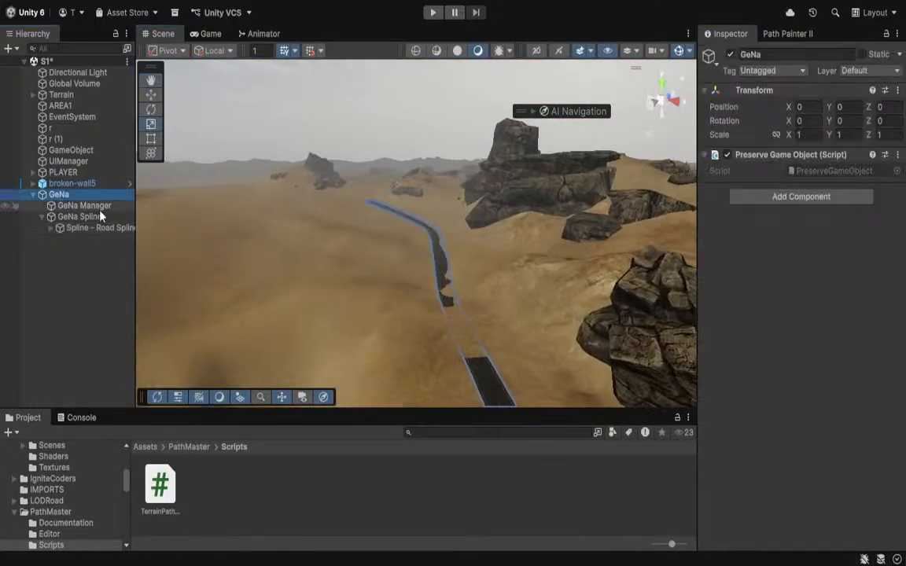
click(83, 227)
alt+drag(408, 292, 543, 346)
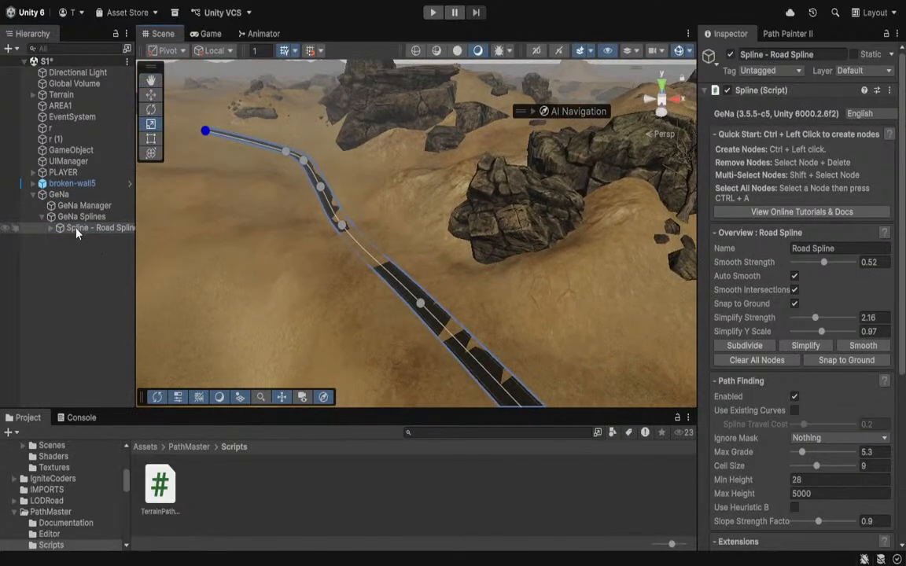
key(Delete)
click(75, 217)
key(Delete)
click(75, 205)
key(Delete)
click(59, 194)
key(Delete)
alt+drag(195, 238, 276, 238)
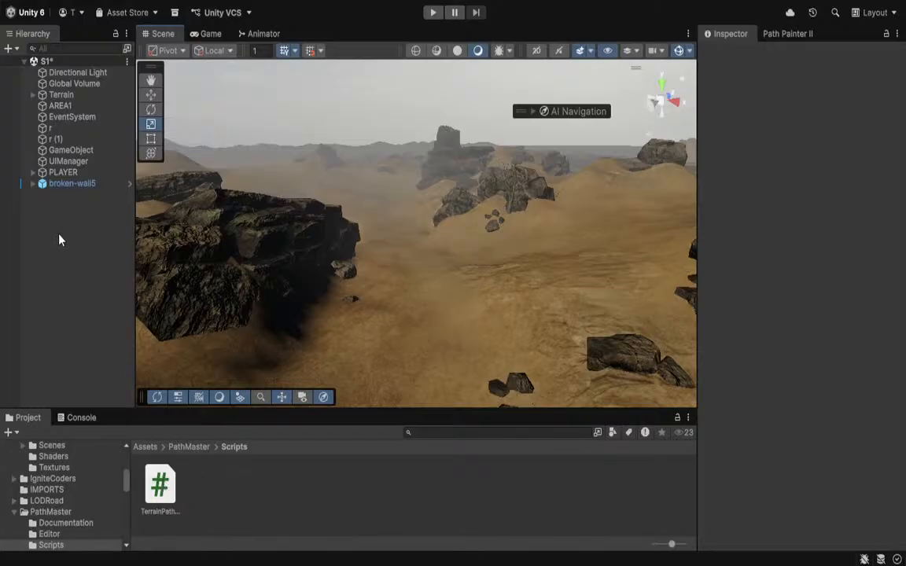
Create an empty object named Path in the scene and attach the Terrain Path Tool script to it
key(ctrl+shift+n)
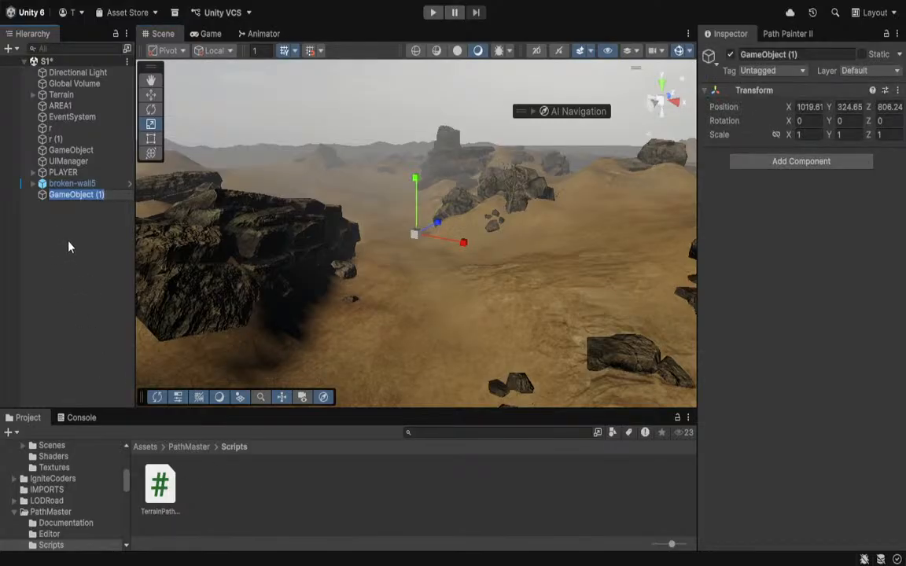
text(Path)
key(Return)
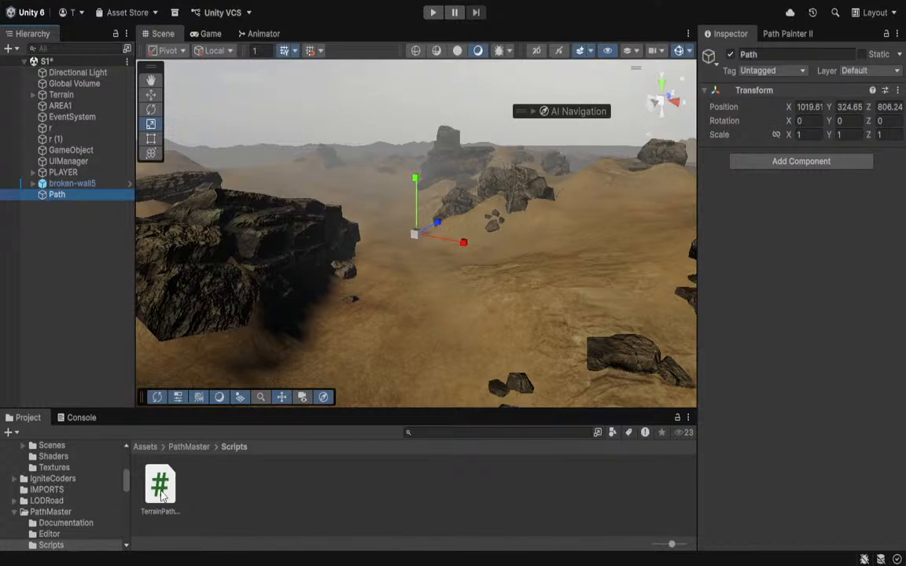
drag(160, 486, 825, 258)
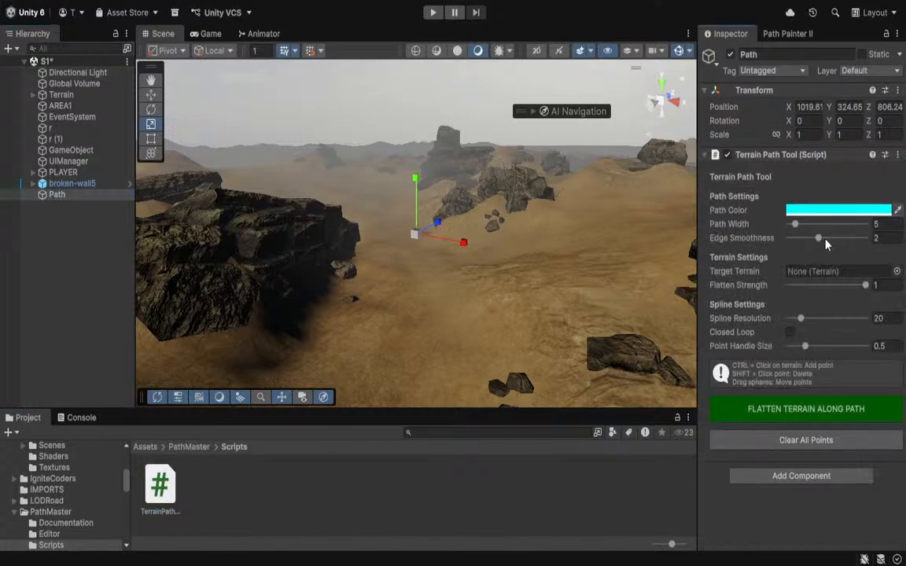
Place the first six path points in a curve across the desert terrain
right_drag(594, 250, 717, 376)
key(w)
ctrl+click(210, 241)
ctrl+click(285, 230)
ctrl+click(343, 182)
ctrl+click(399, 150)
ctrl+click(456, 140)
ctrl+click(484, 150)
Extend the path with seven more points that continue along the slope of the dune
right_drag(453, 185, 479, 226)
ctrl+click(479, 226)
ctrl+click(533, 223)
ctrl+click(633, 264)
ctrl+click(650, 321)
right_drag(598, 315, 671, 311)
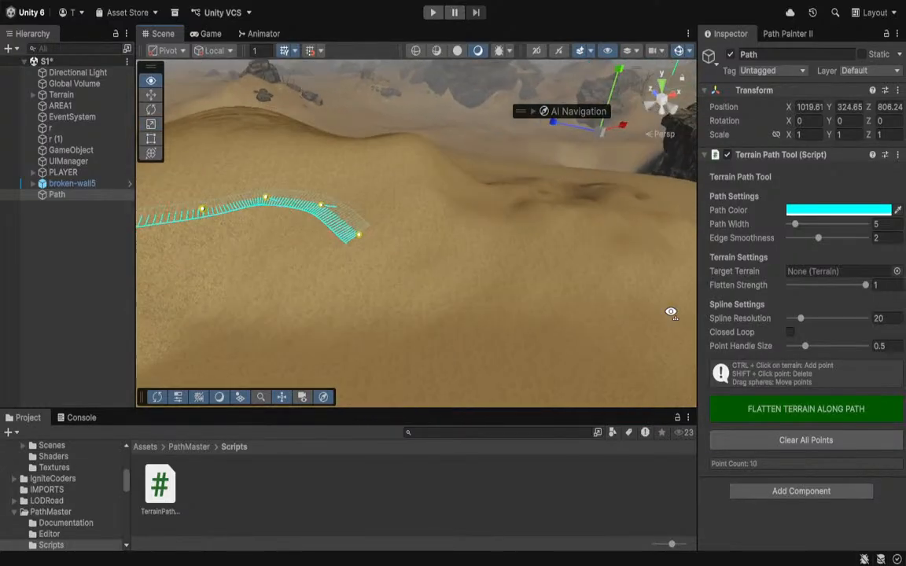
ctrl+click(458, 257)
ctrl+click(506, 260)
ctrl+click(560, 280)
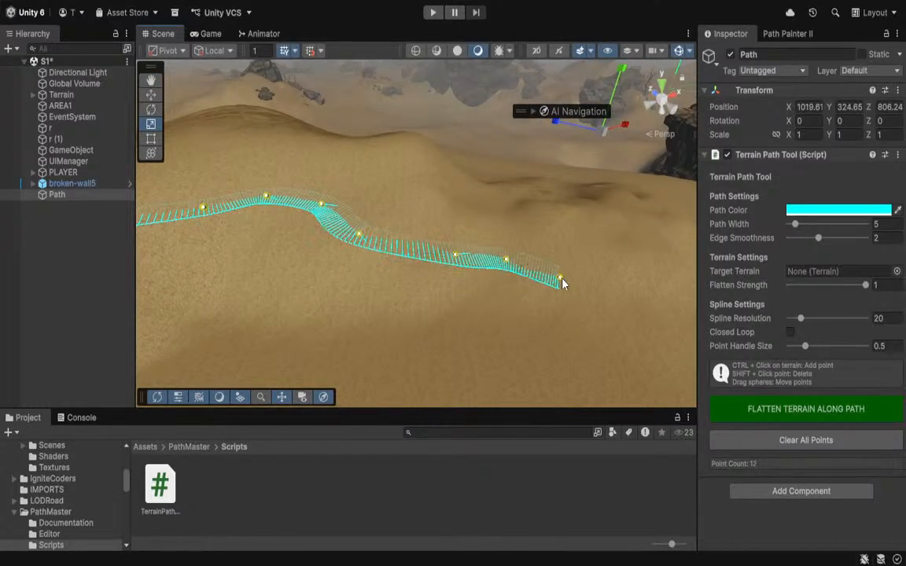
right_drag(546, 224, 416, 179)
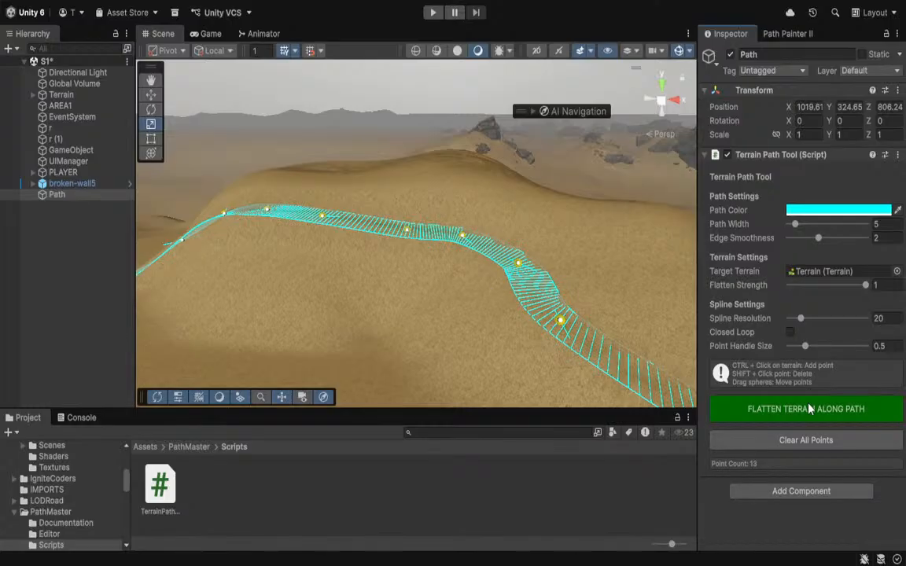
Look along the path's route on the dune and delete the Path object from the scene
alt+drag(500, 324, 597, 317)
right_drag(596, 316, 725, 265)
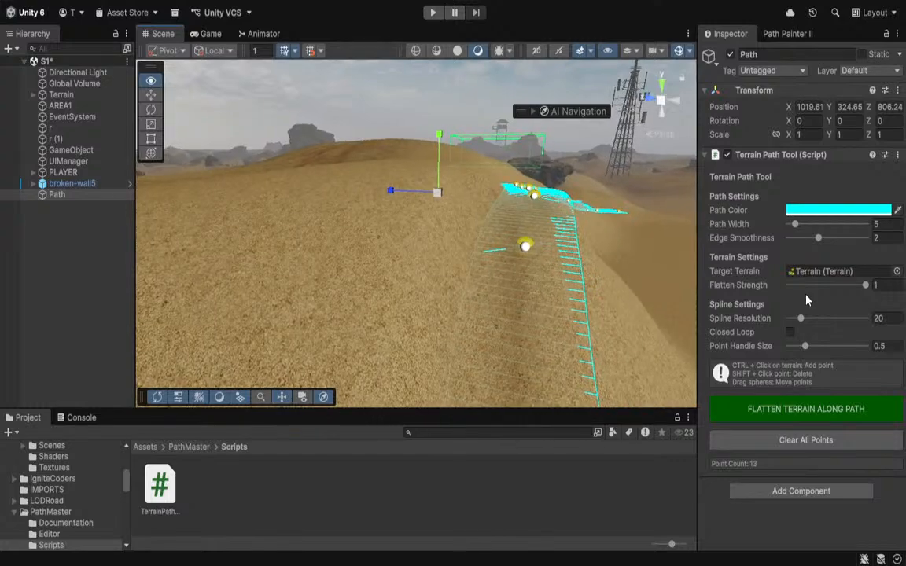
click(50, 196)
right_drag(336, 229, 336, 234)
key(d)
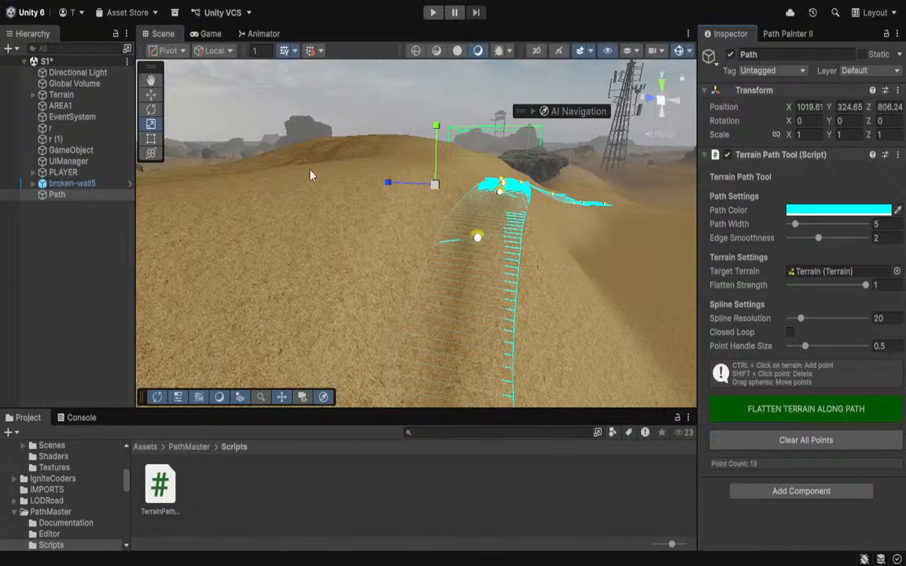
click(54, 198)
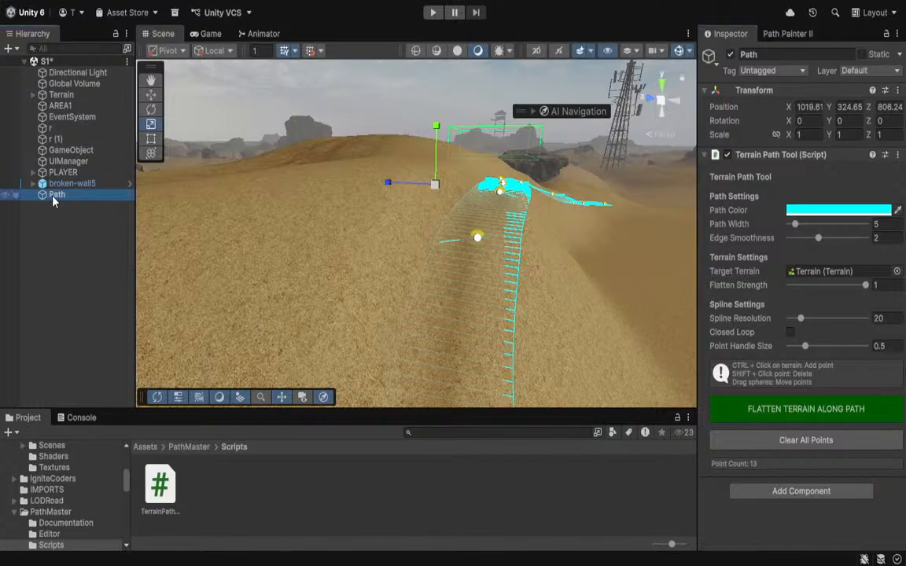
key(Delete)
right_drag(429, 244, 157, 251)
right_drag(60, 232, 496, 260)
key(w)
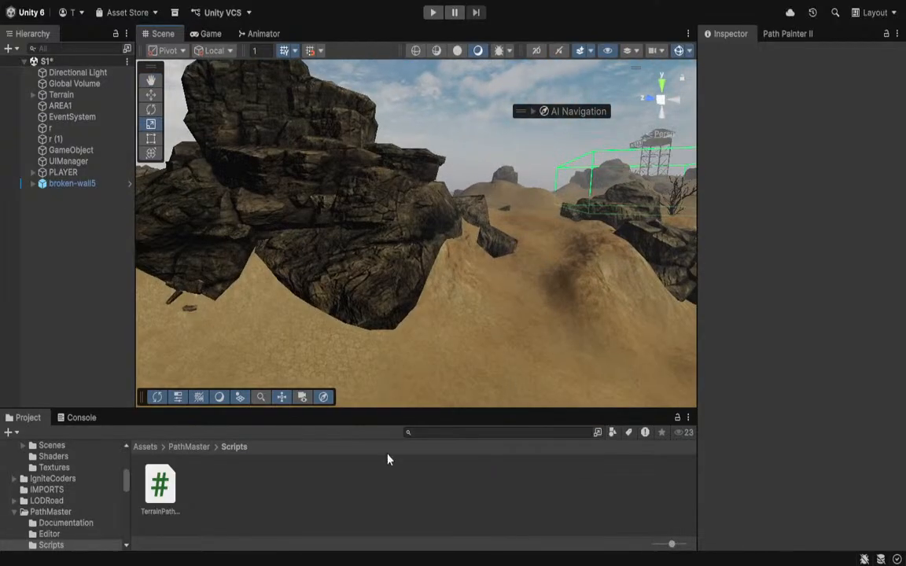
Create a new folder named LIGHTSYSTEM in the project's Assets folder
click(145, 446)
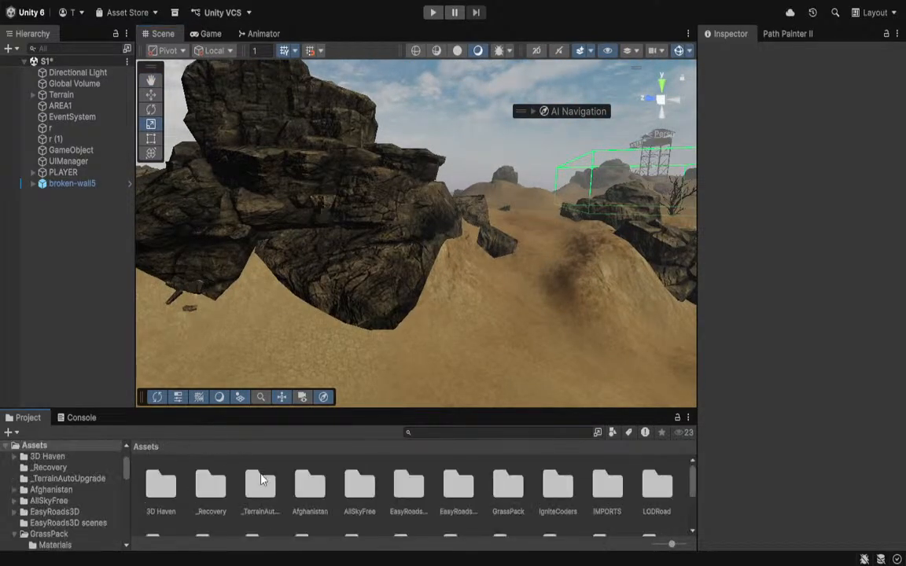
scroll(247, 469, down, 3)
click(552, 510)
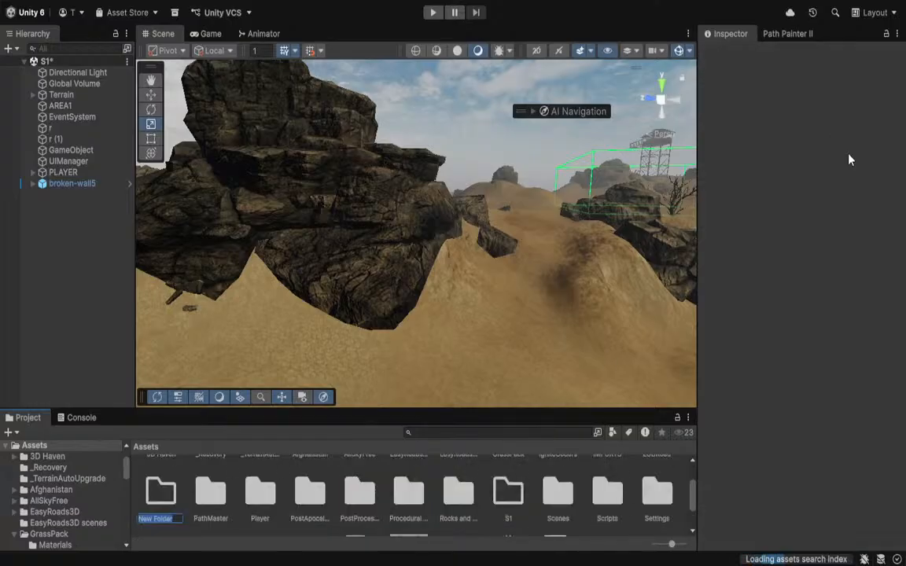
text(LIGHTSYSTEM)
key(Return)
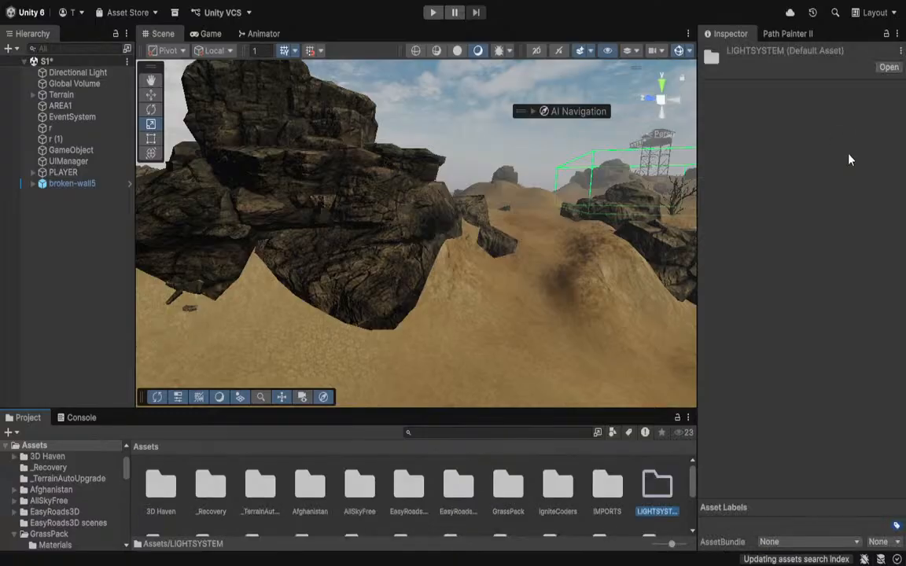
Create a subfolder named Editor inside the LIGHTSYSTEM folder
double_click(659, 486)
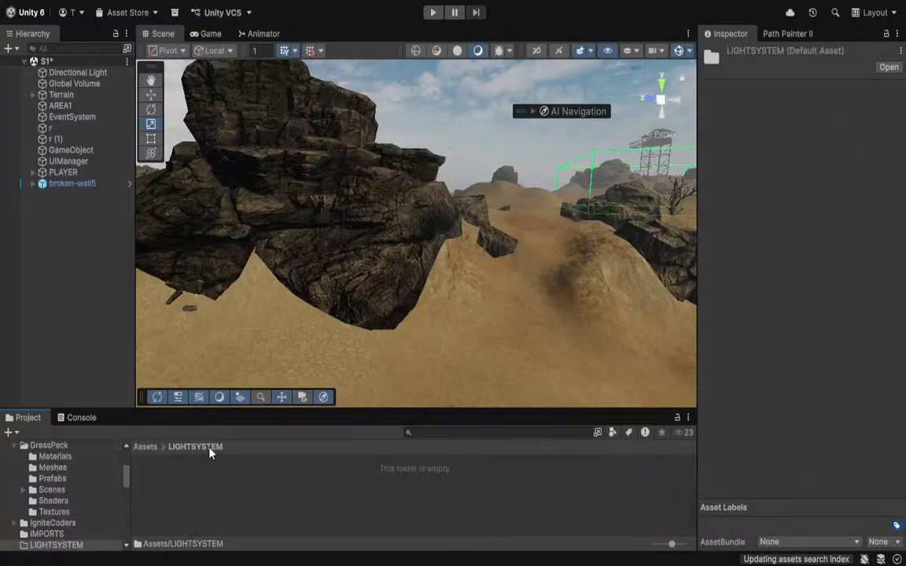
key(ctrl+shift+n)
text(E)
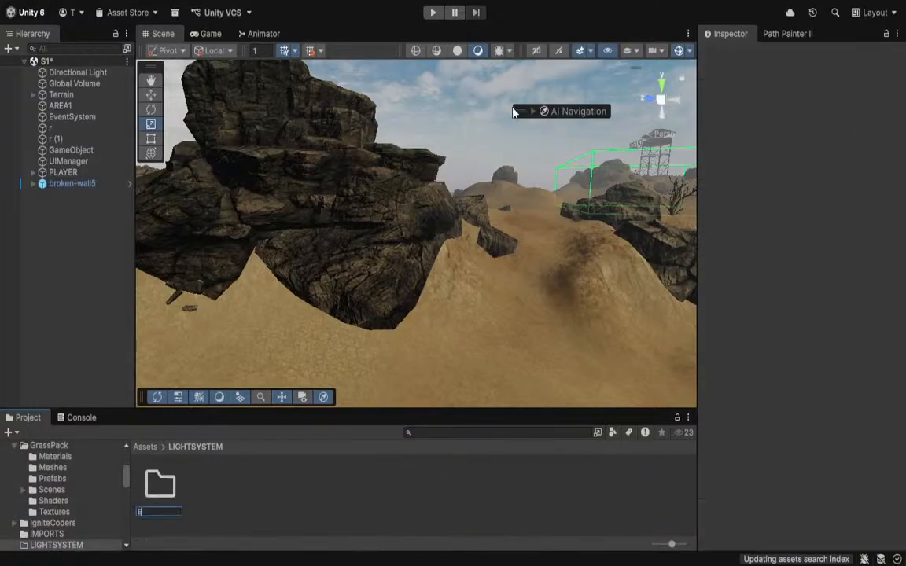
text(ditor)
key(Return)
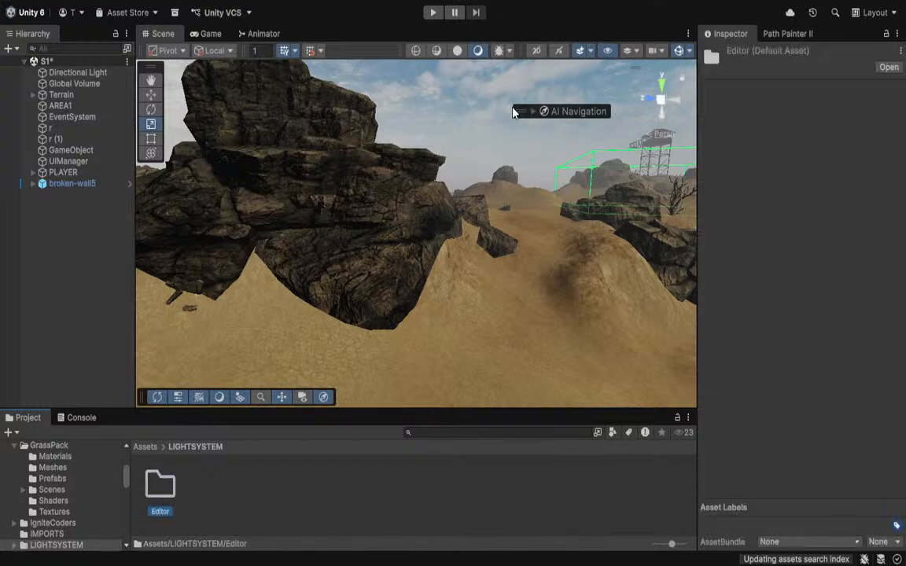
Add a second subfolder named Scripts inside LIGHTSYSTEM
click(242, 506)
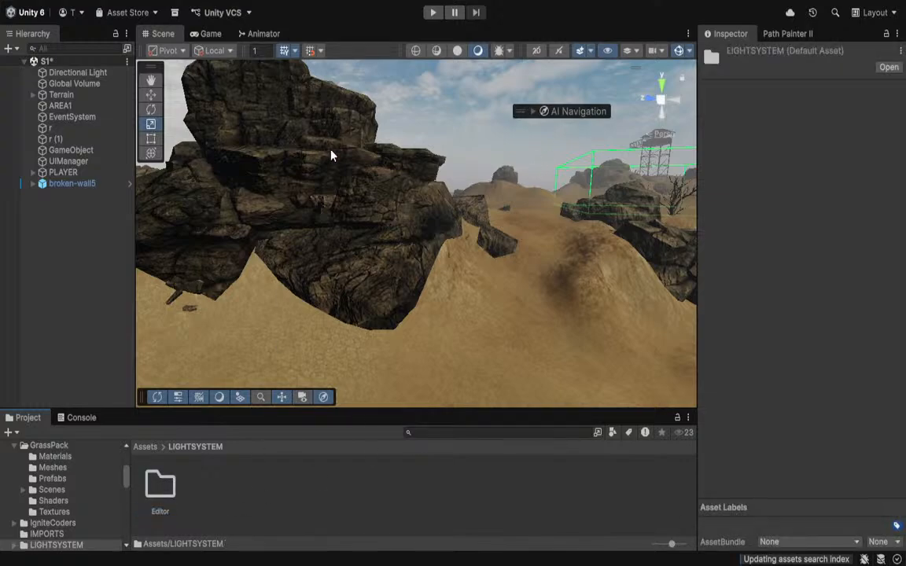
click(475, 126)
click(233, 497)
key(ctrl+shift+n)
text(Scripts)
key(Return)
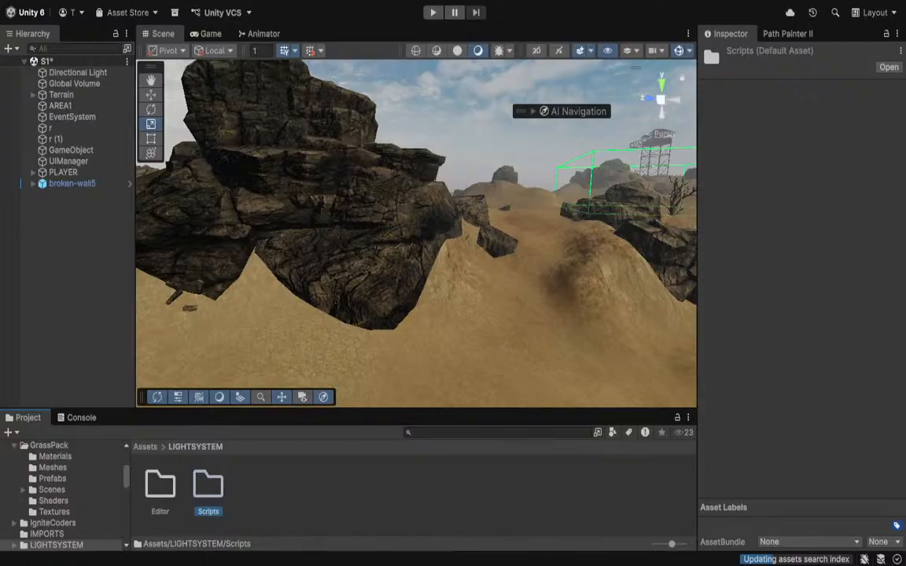
Create a C# script named Lightmanager in the LIGHTSYSTEM folder and select it
click(322, 488)
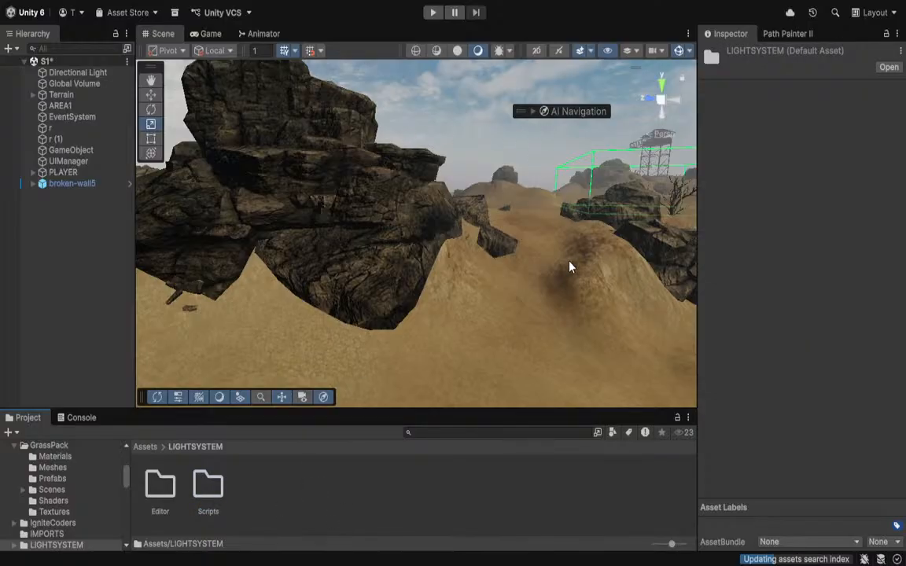
text(Lightmanage)
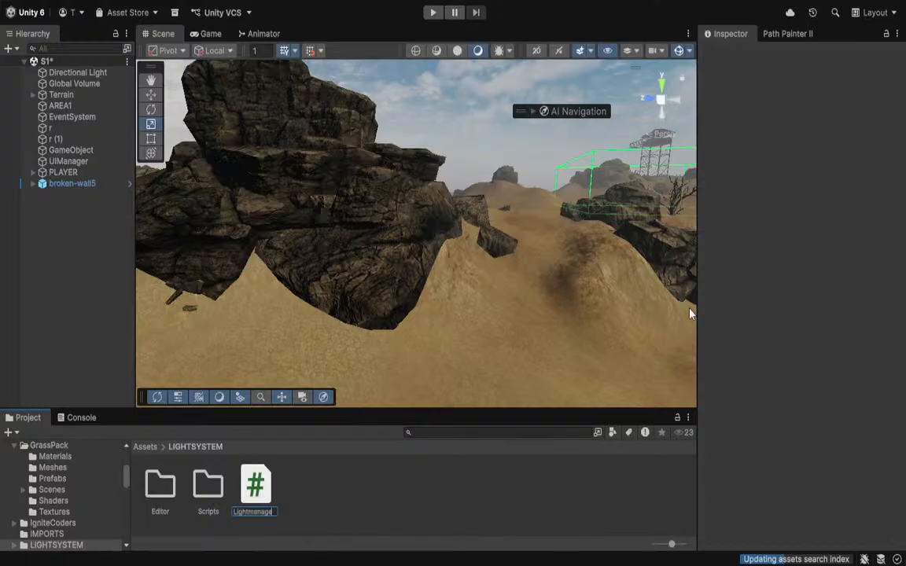
text(r)
key(Return)
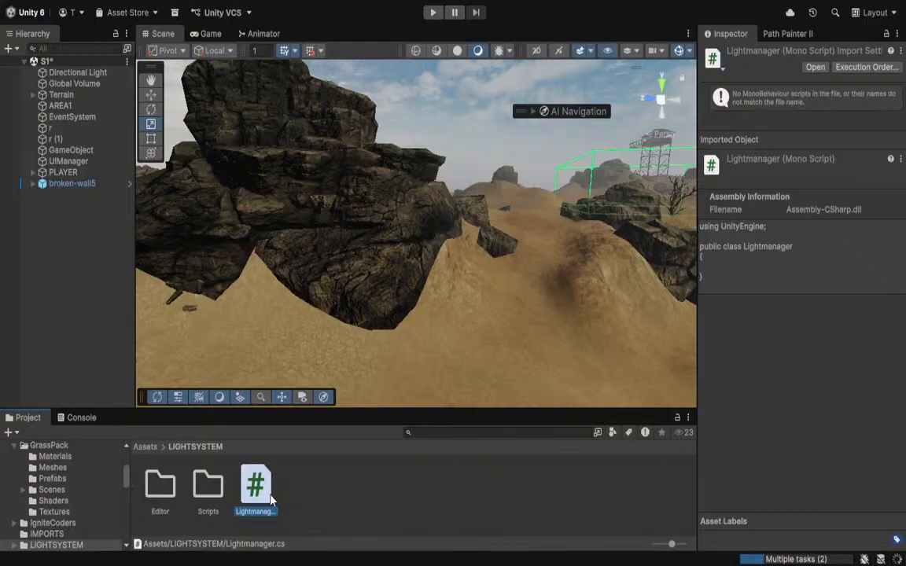
click(290, 499)
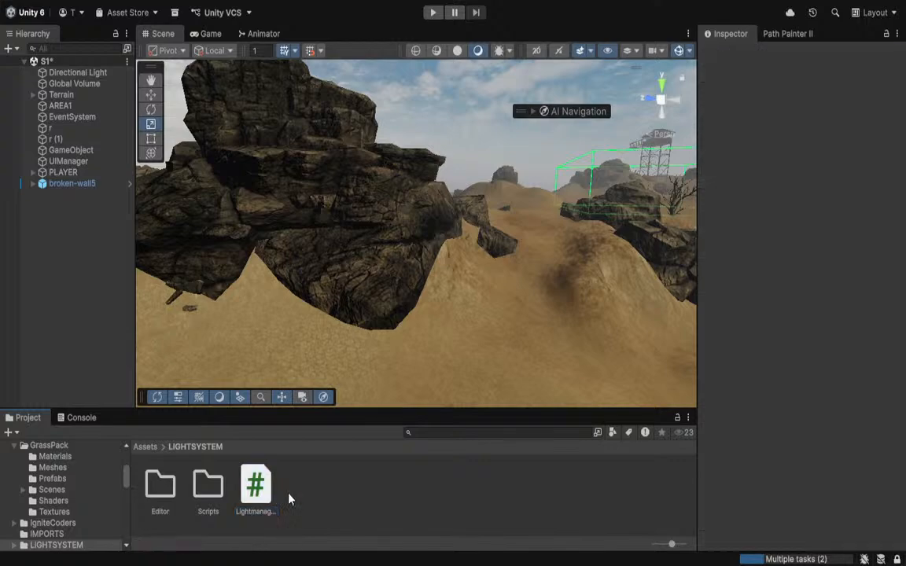
click(271, 492)
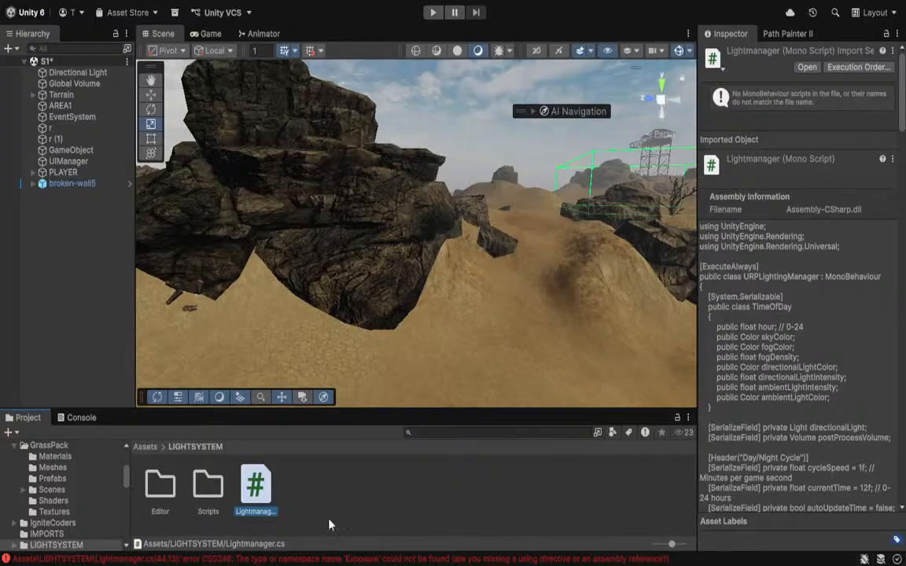
Move the Lightmanager script into the Scripts folder and select it there
click(296, 491)
click(257, 493)
drag(257, 492, 210, 490)
double_click(208, 487)
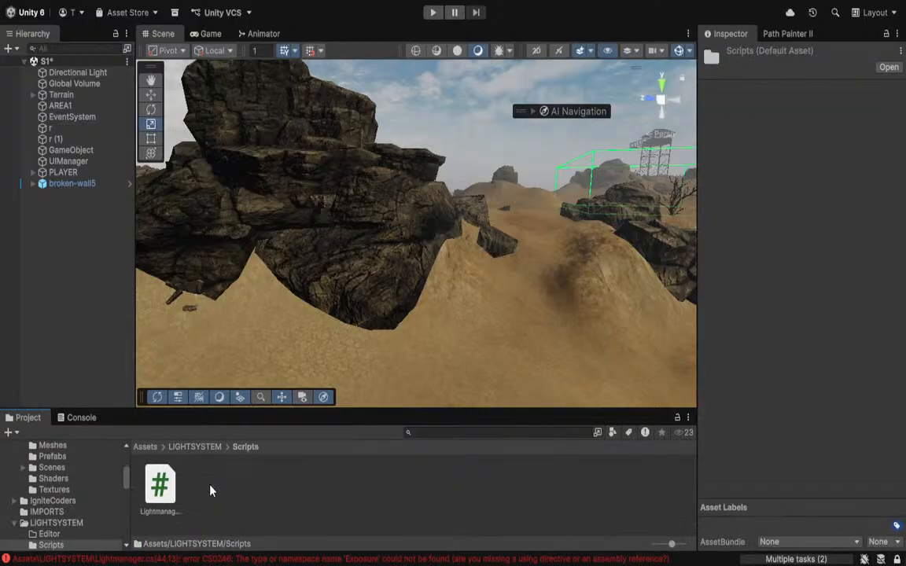
click(159, 486)
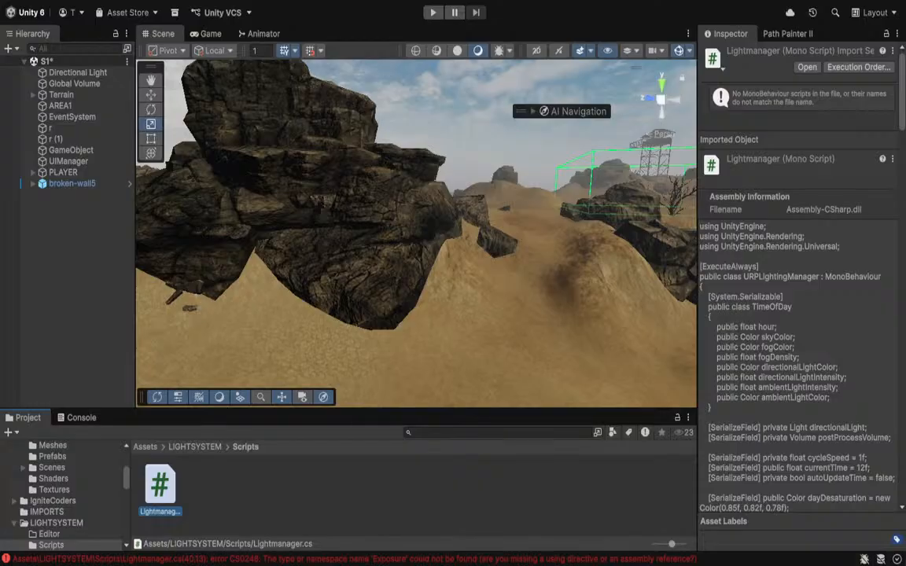
Create a C# script named Lighteditor in LIGHTSYSTEM's Editor folder
click(184, 447)
double_click(161, 489)
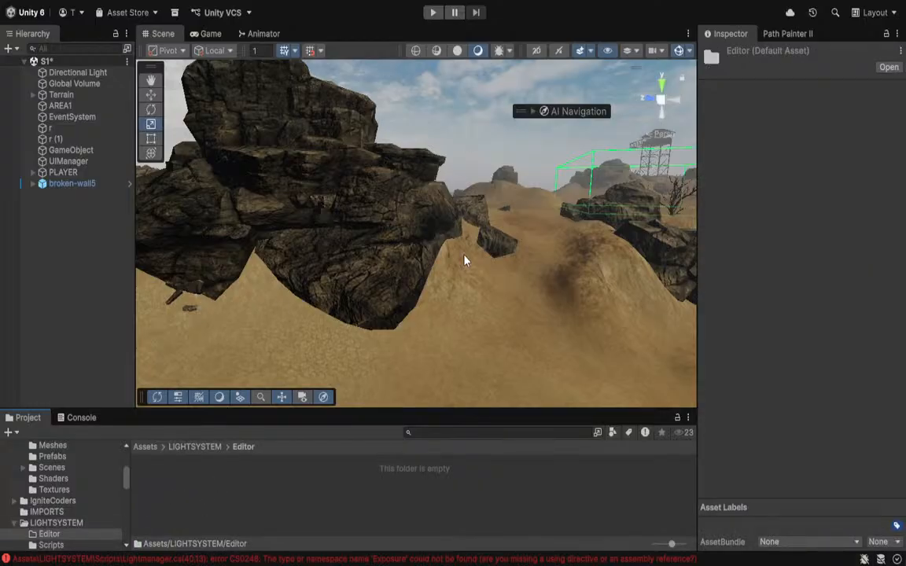
click(565, 310)
text(LightEdito)
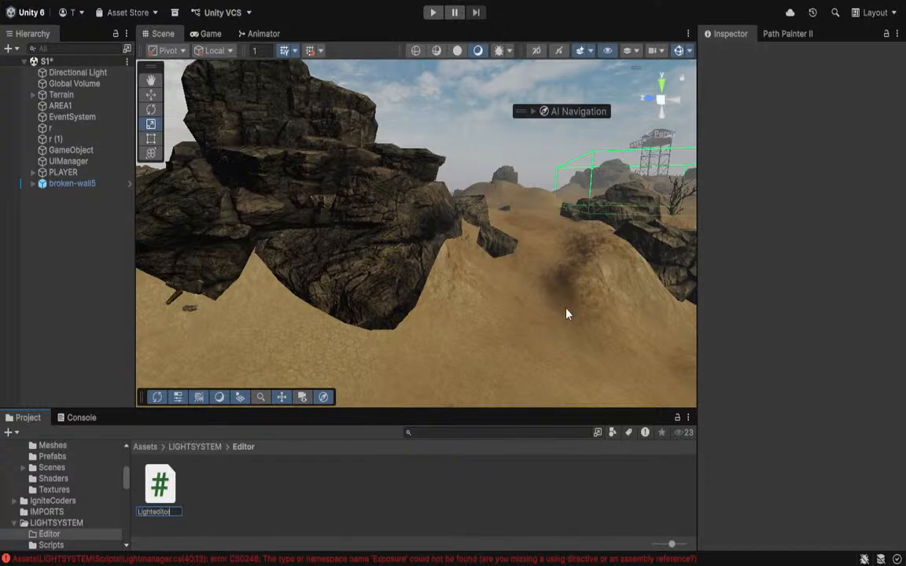
text(r)
key(Return)
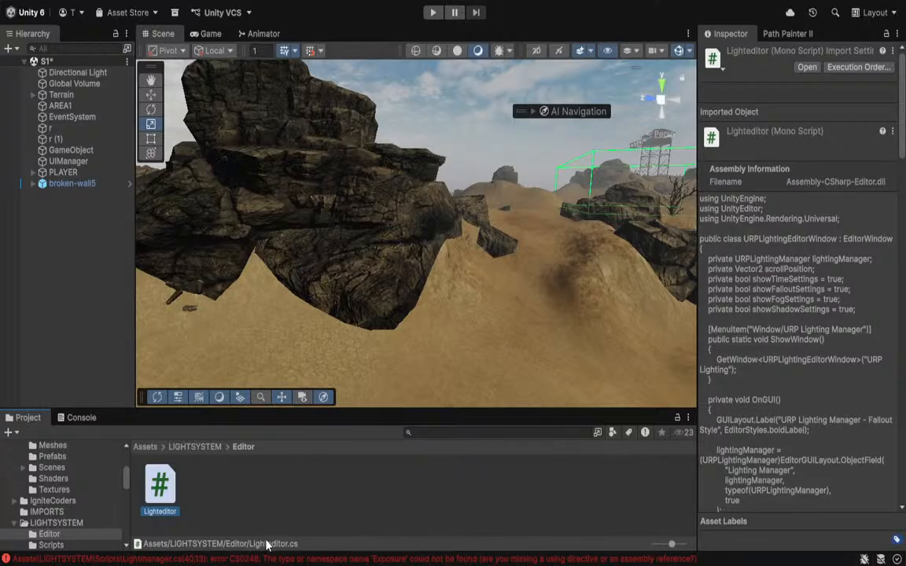
Show the compile error for Lightmanager.cs in the Console and select its full message text
click(197, 558)
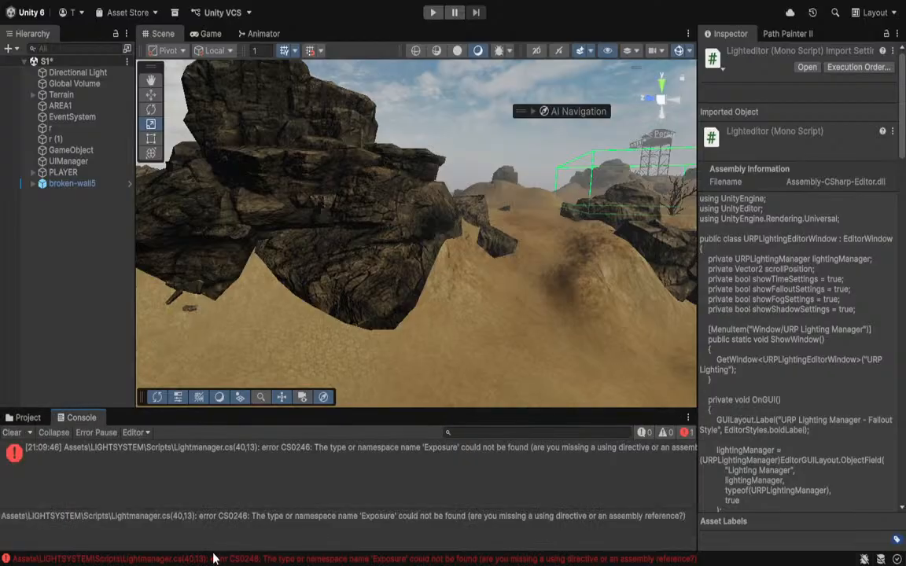
triple_click(155, 518)
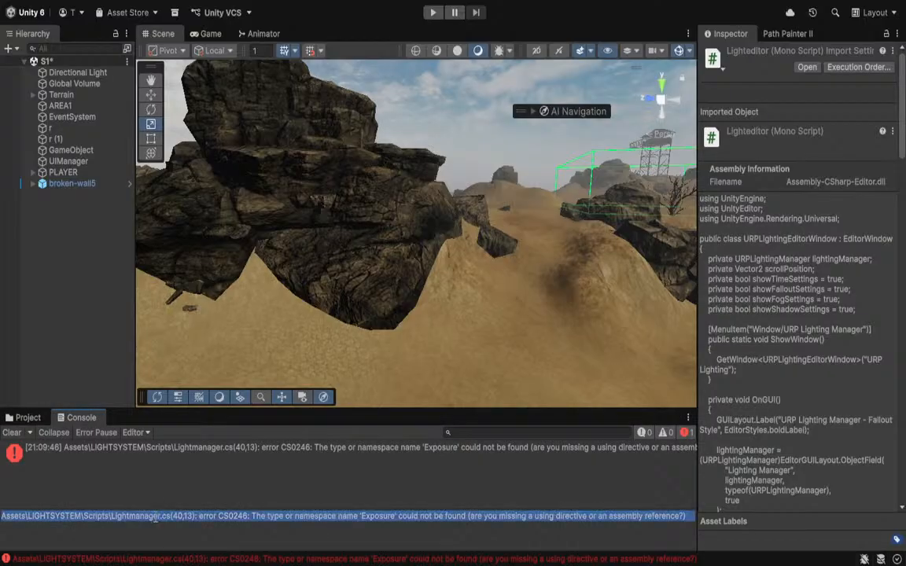
click(262, 565)
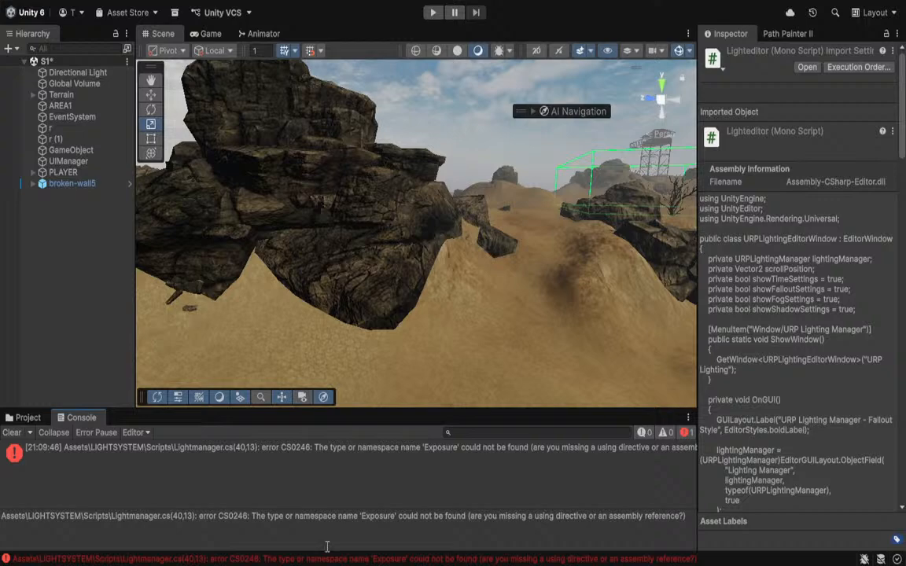
Return to the project files and select the Lightmanager script in LIGHTSYSTEM's Scripts folder
click(27, 418)
click(224, 492)
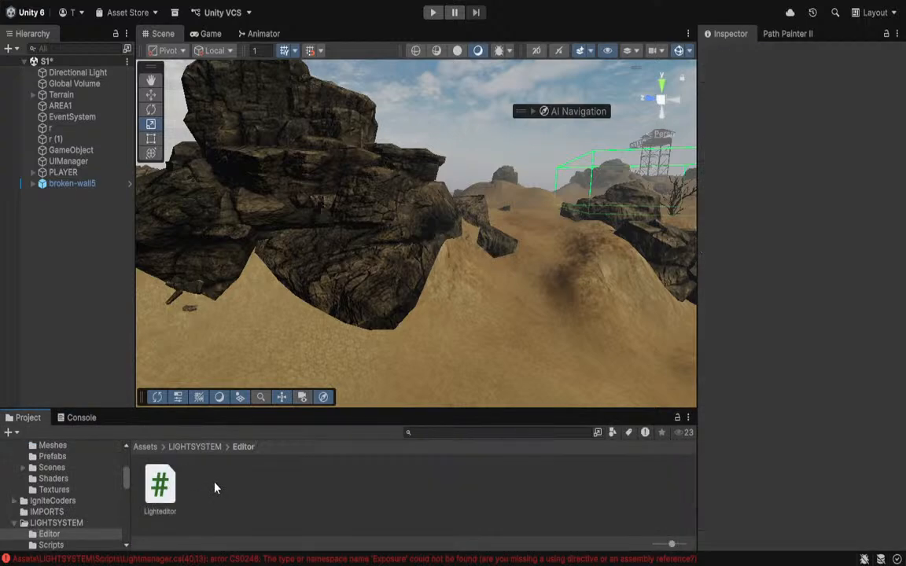
click(194, 446)
double_click(206, 481)
click(161, 486)
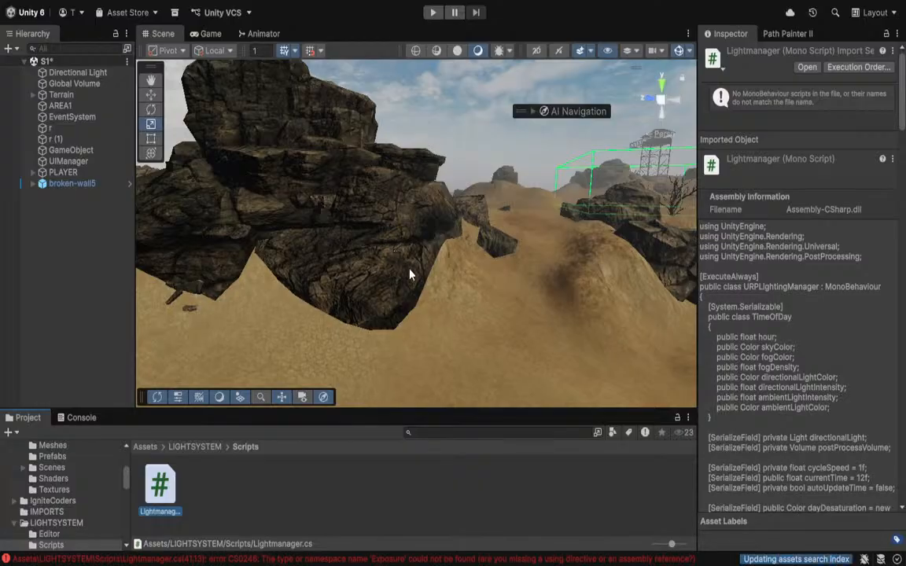
Reopen the Console's compile errors and select the 'Exposure' entry for Lightmanager.cs
right_drag(438, 269, 585, 334)
click(204, 562)
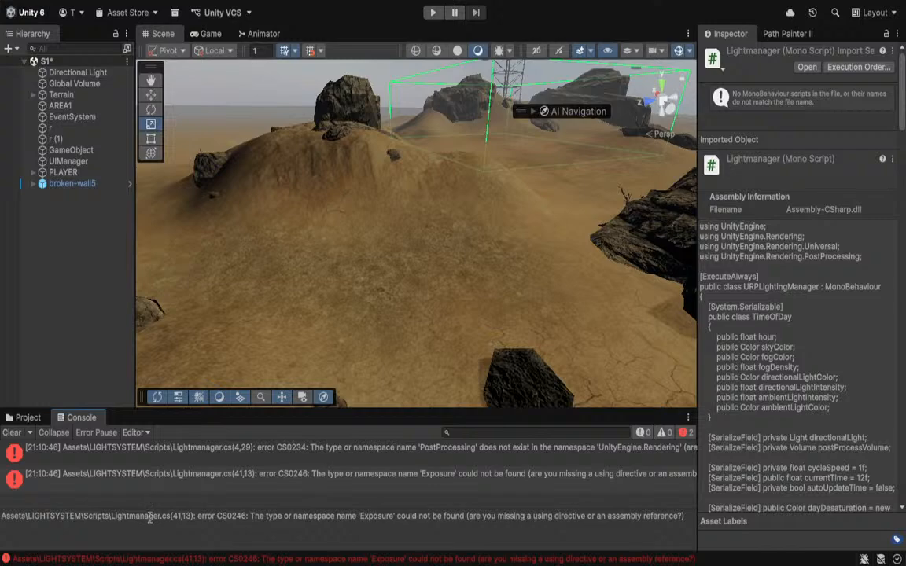
click(197, 486)
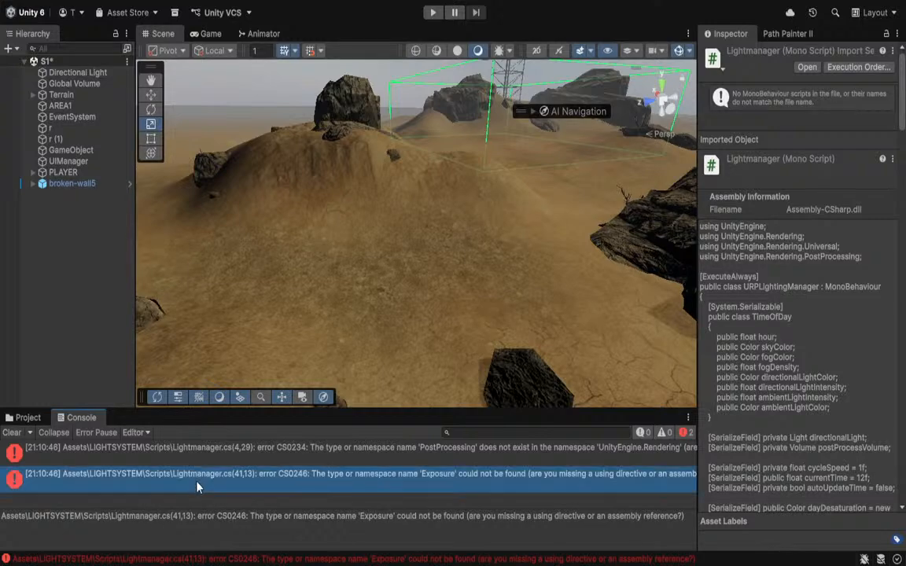
Open the Lightmanager script in LIGHTSYSTEM's Scripts folder for editing
click(30, 419)
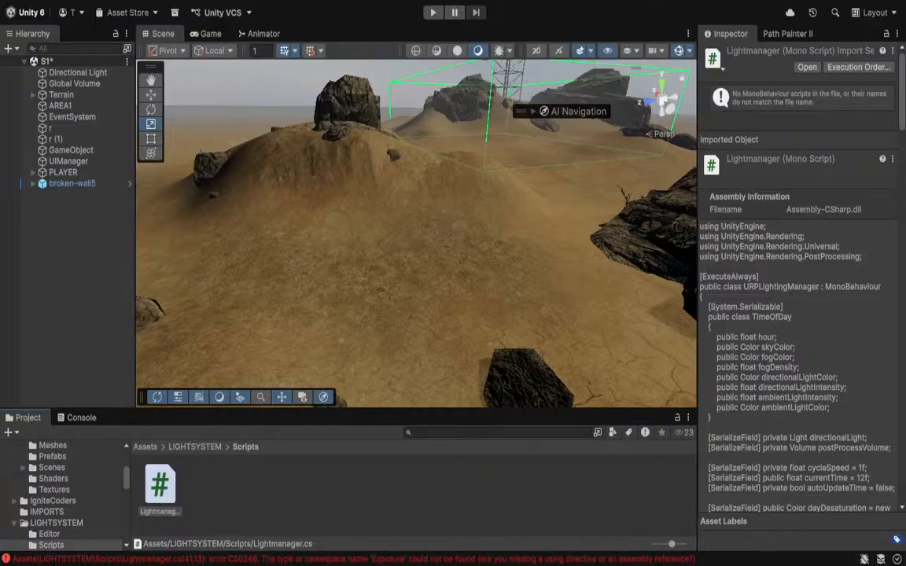
double_click(165, 483)
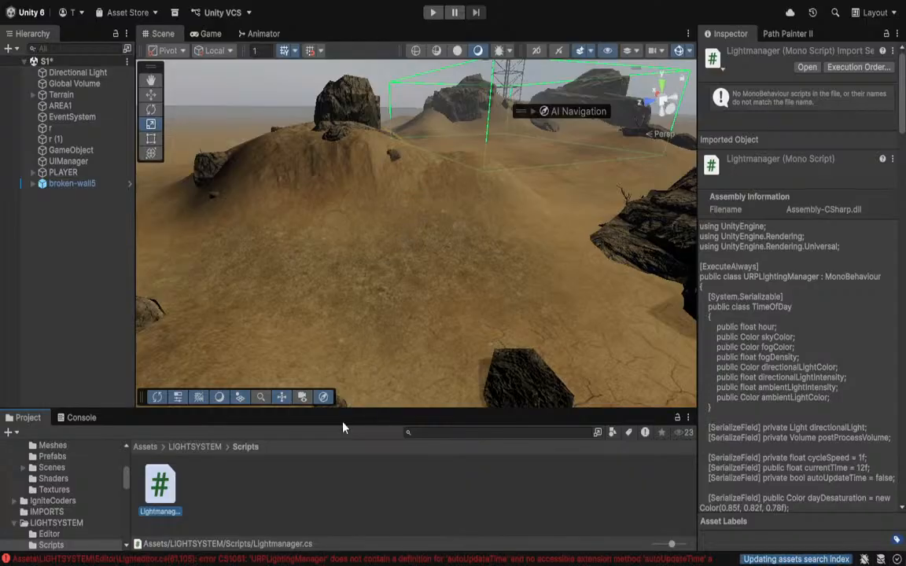
Select the 'autoUpdateTime' compile error in the Console, and select the Lighteditor script in LIGHTSYSTEM's Editor folder
click(302, 560)
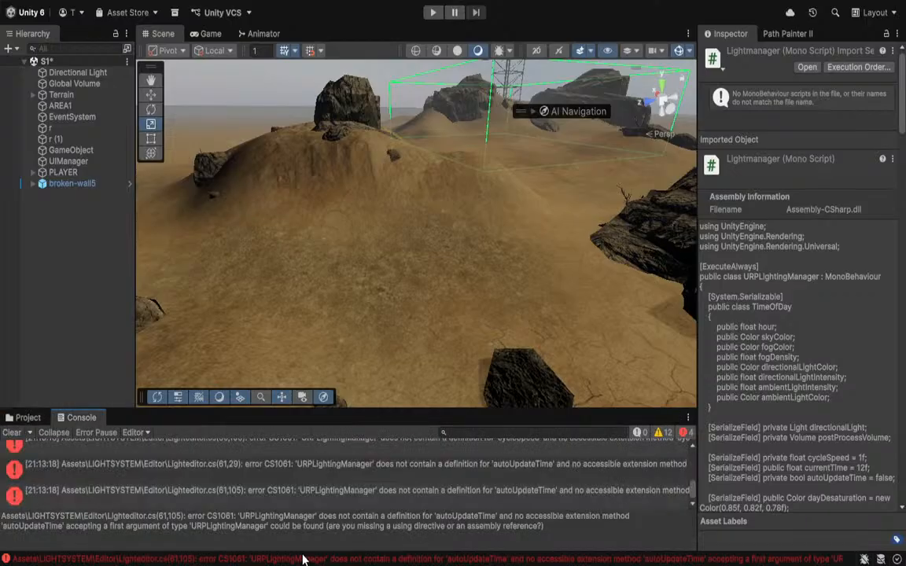
click(265, 494)
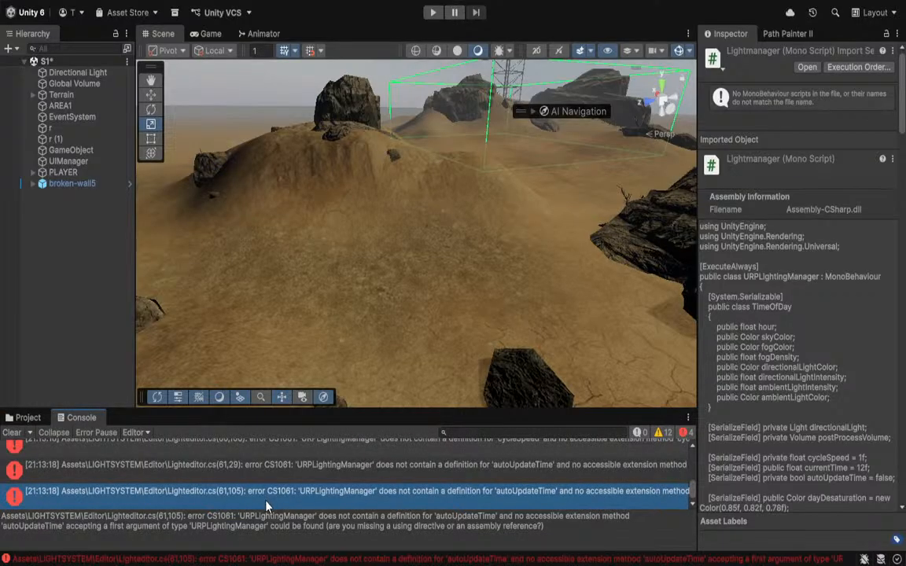
click(26, 418)
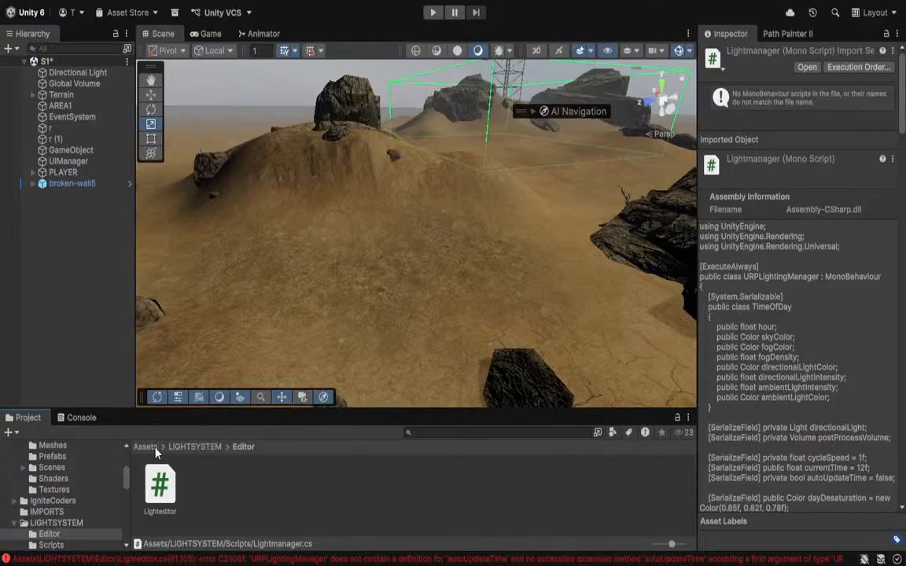
click(160, 485)
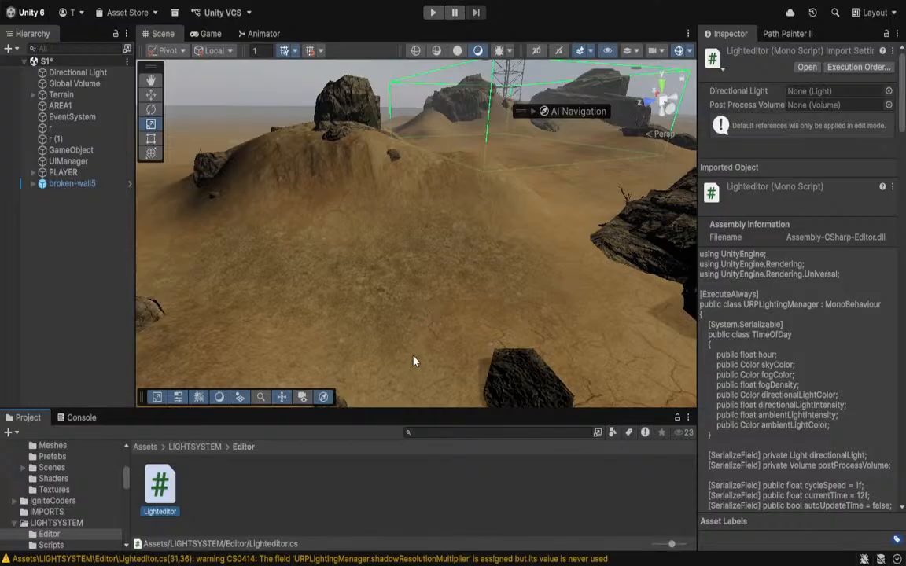
Create an empty GameObject in the desert scene
right_drag(402, 324, 370, 247)
key(s)
key(w)
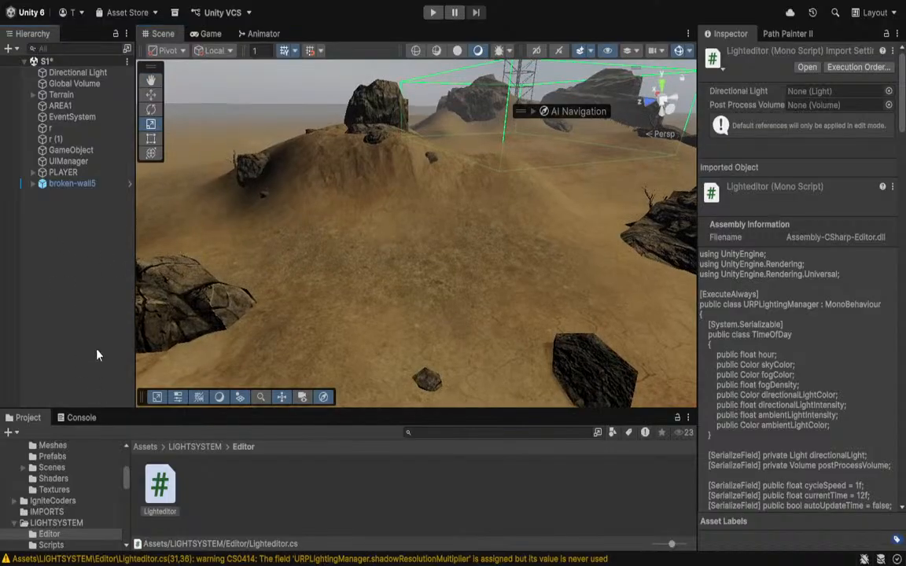
key(ctrl+shift+n)
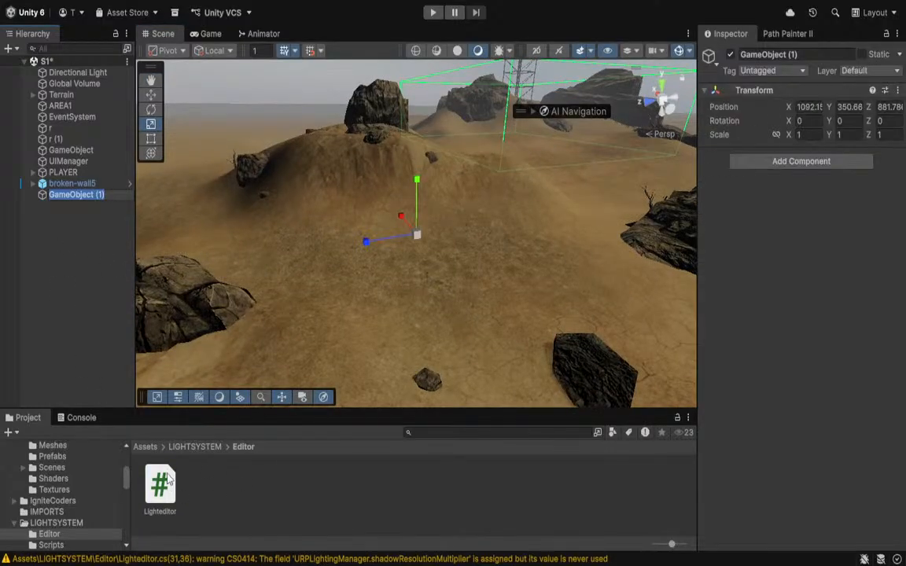
Try to attach the Lightmanager script from LIGHTSYSTEM's Scripts folder to the new empty GameObject
click(195, 446)
double_click(208, 486)
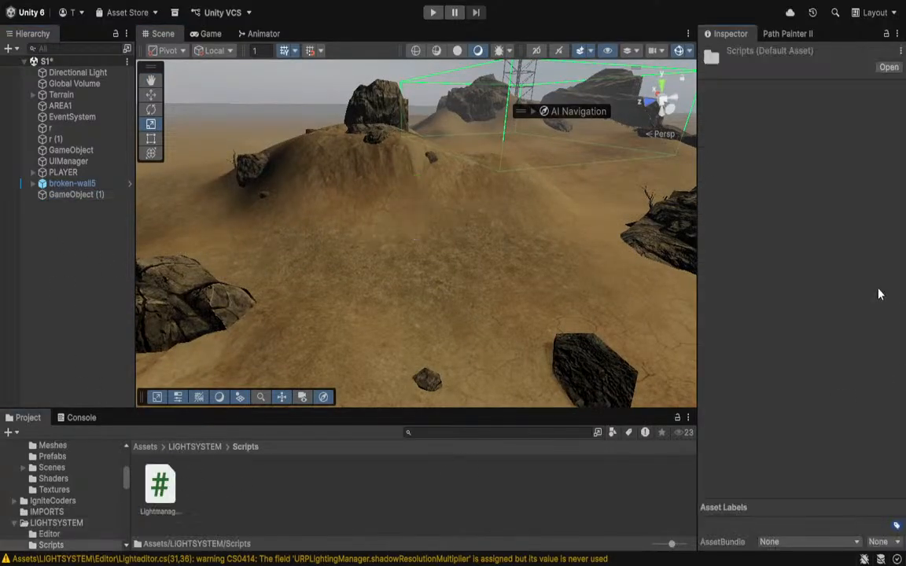
drag(160, 486, 760, 355)
Show the Console's 'shadowResolutionMultiplier' warning for Lighteditor.cs, and return to the Lighteditor script in the project's Editor folder
click(62, 561)
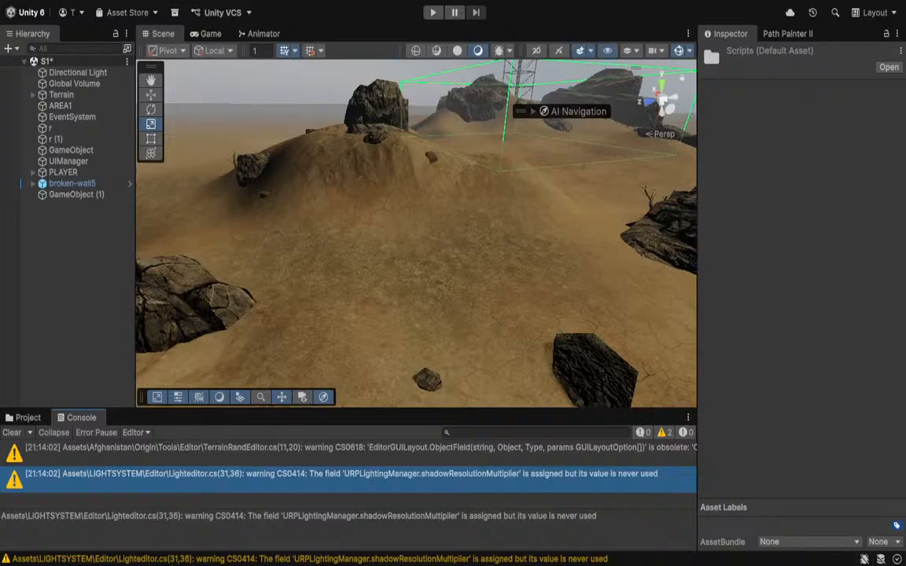
click(29, 418)
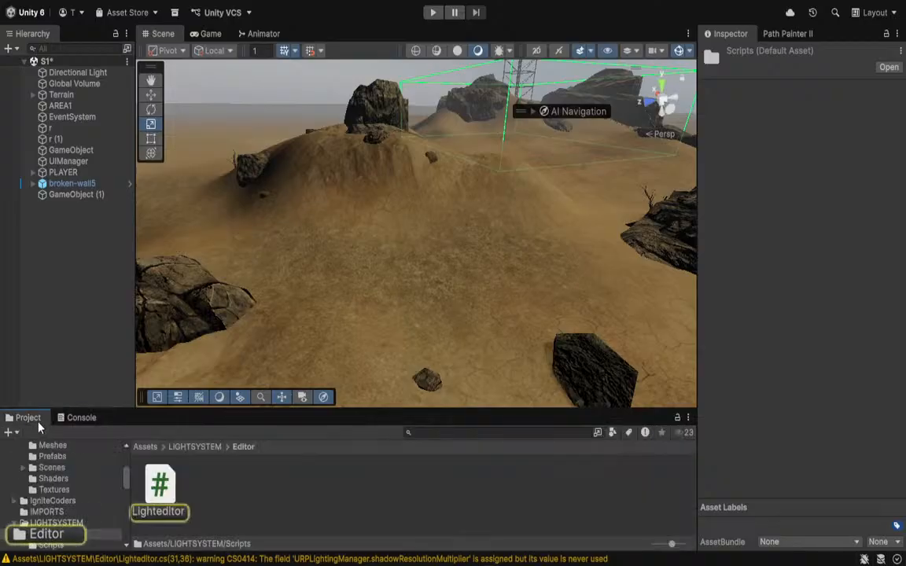
click(159, 486)
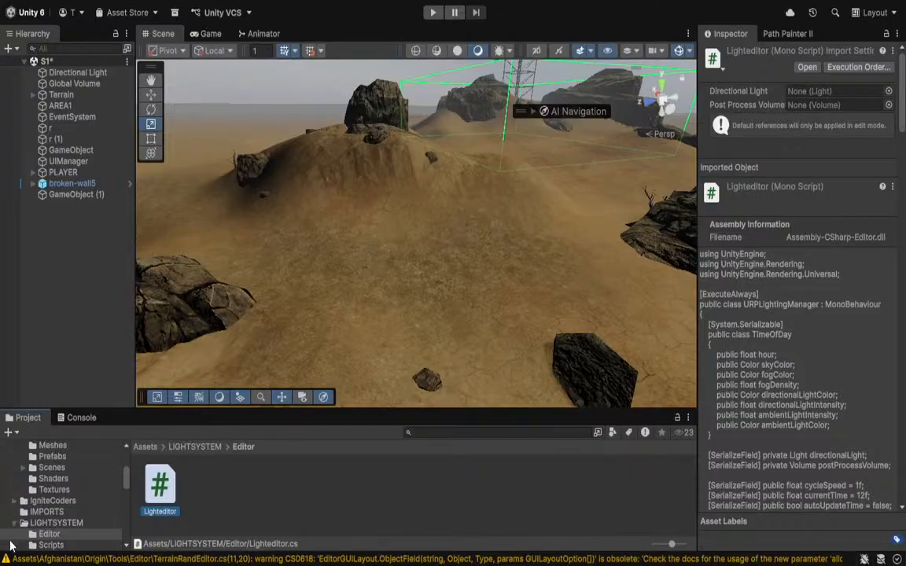
Check the TerrainRandEditor warning, clear the Console and return to the project files
click(43, 557)
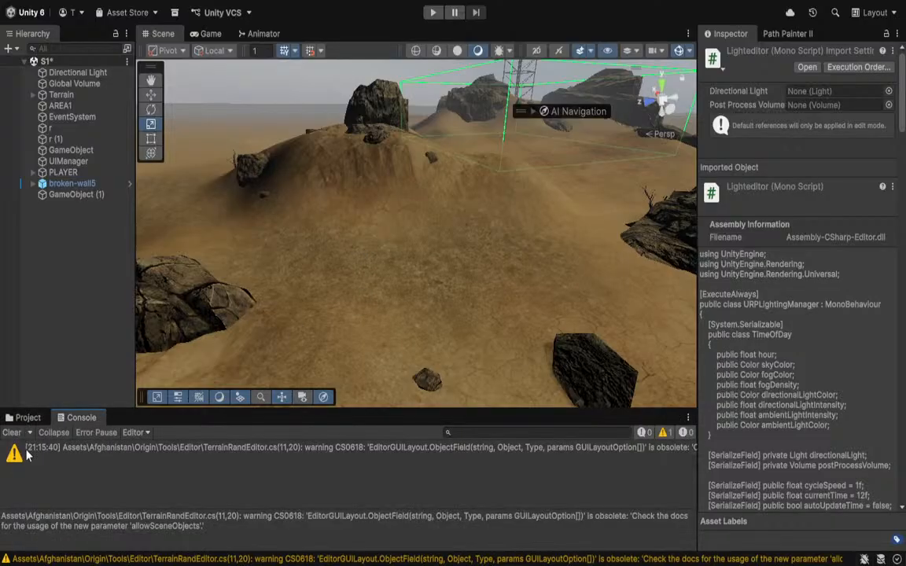
click(13, 434)
click(18, 419)
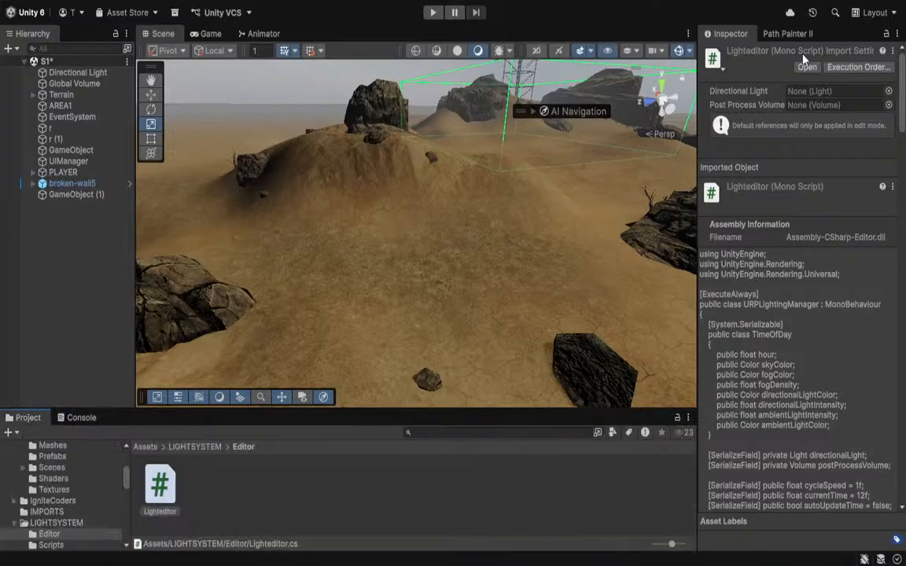
Attach the Lightmanager script from LIGHTSYSTEM's Scripts folder to GameObject (1) as a component
right_drag(399, 266, 464, 224)
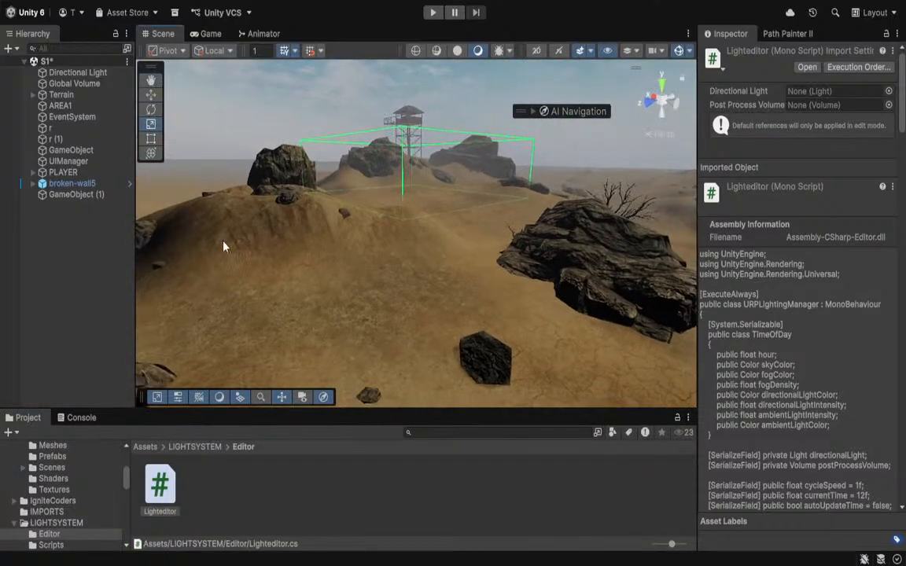
click(82, 195)
click(194, 447)
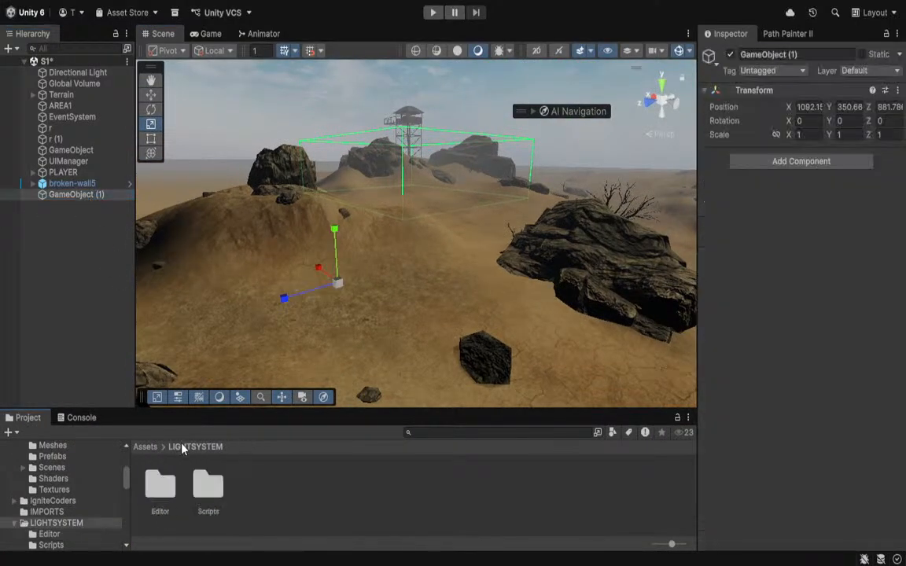
double_click(209, 486)
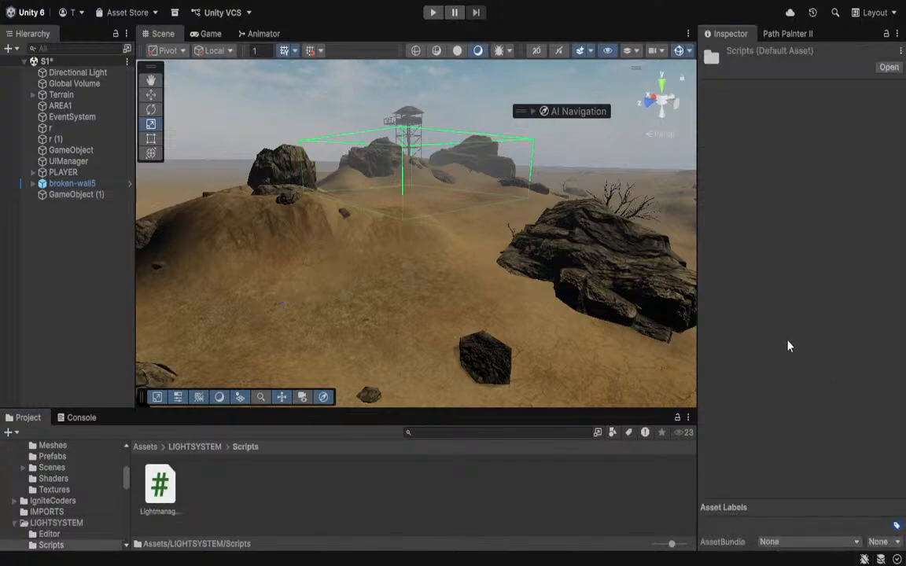
click(71, 194)
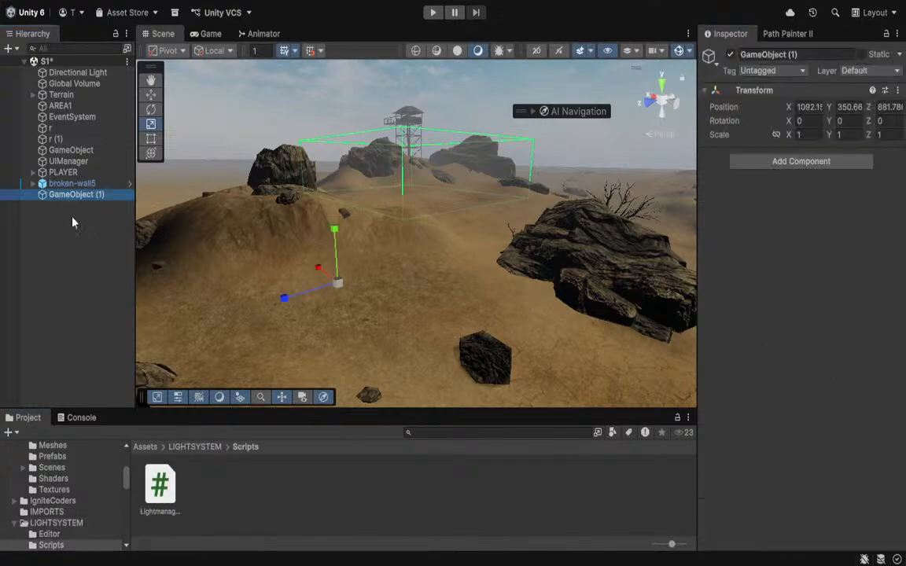
drag(160, 486, 825, 393)
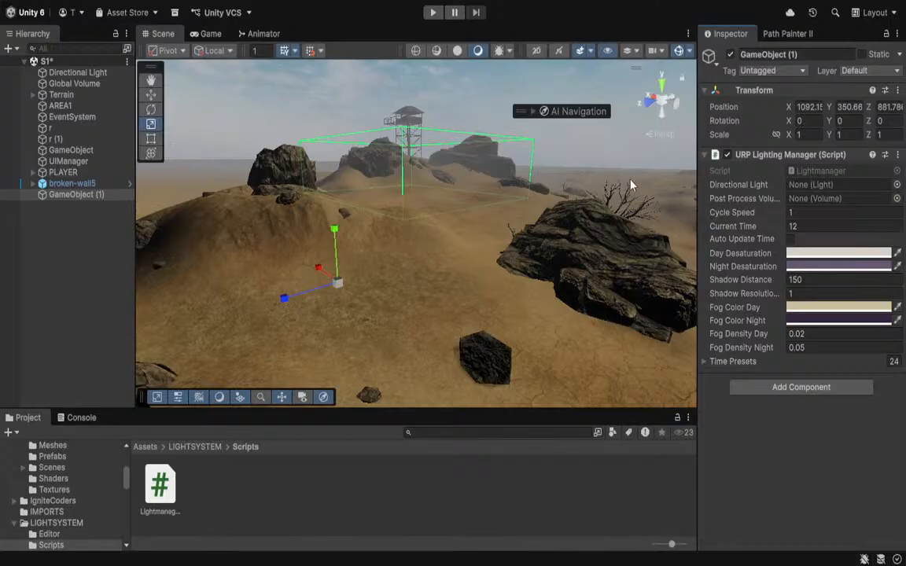
Assign the scene's Directional Light and Global Volume to the URP Lighting Manager's light and post-process volume references
right_drag(455, 296, 467, 263)
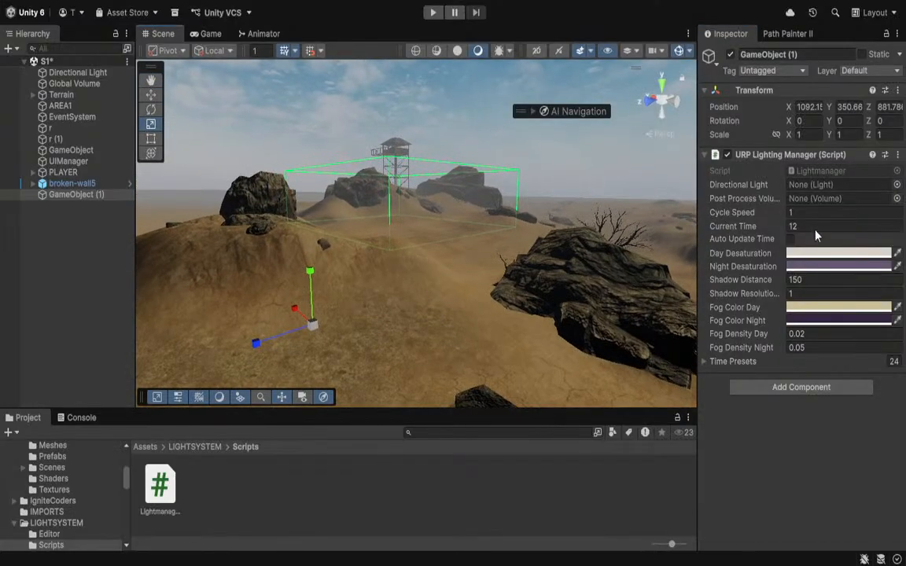
click(807, 184)
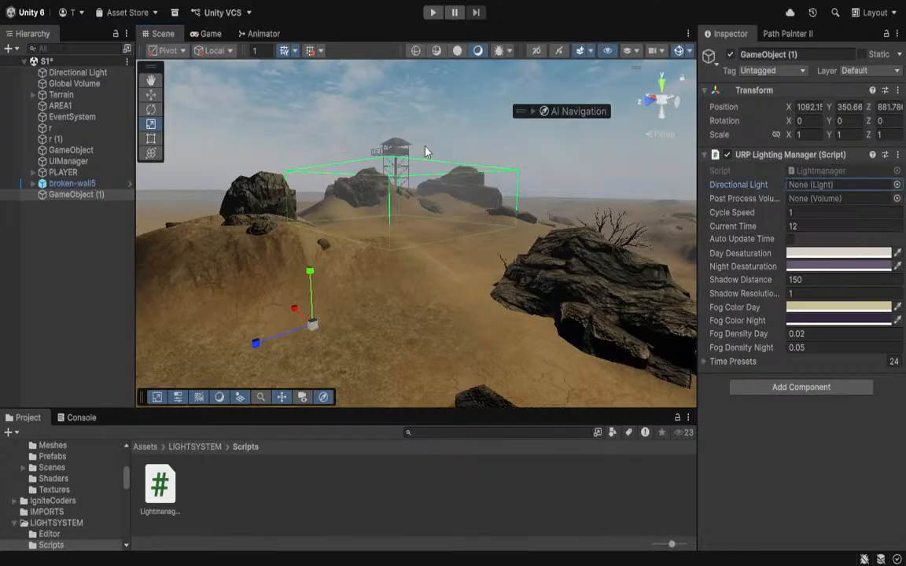
click(887, 201)
double_click(425, 147)
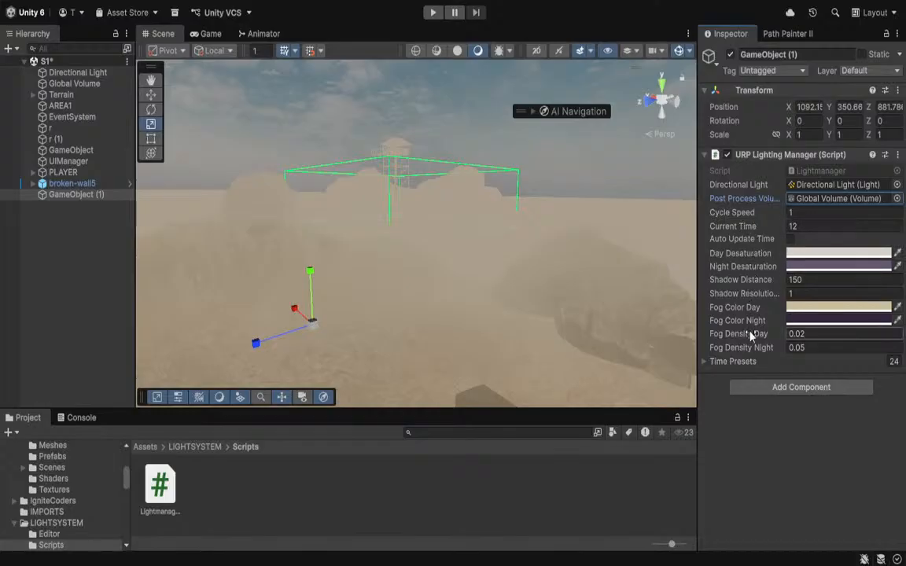
Set the URP Lighting Manager's Fog Density Day to -0.31, Current Time to 12.2 and Shadow Distance to 143.5
drag(751, 336, 744, 336)
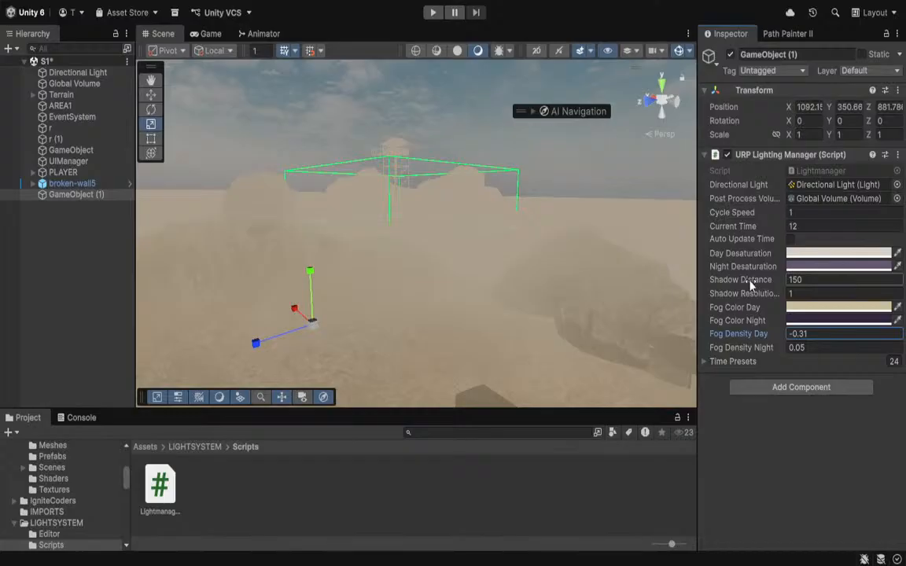
drag(744, 227, 744, 265)
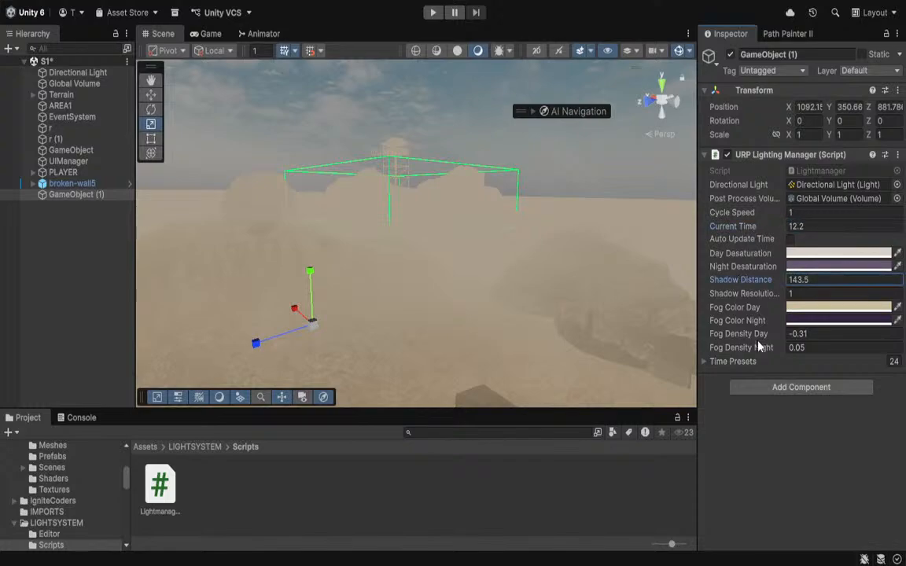
Set both Fog Density Night and Fog Density Day of the URP Lighting Manager to 0
mouse_move(757, 335)
mouse_down()
mouse_move(780, 327)
mouse_move(764, 349)
mouse_up()
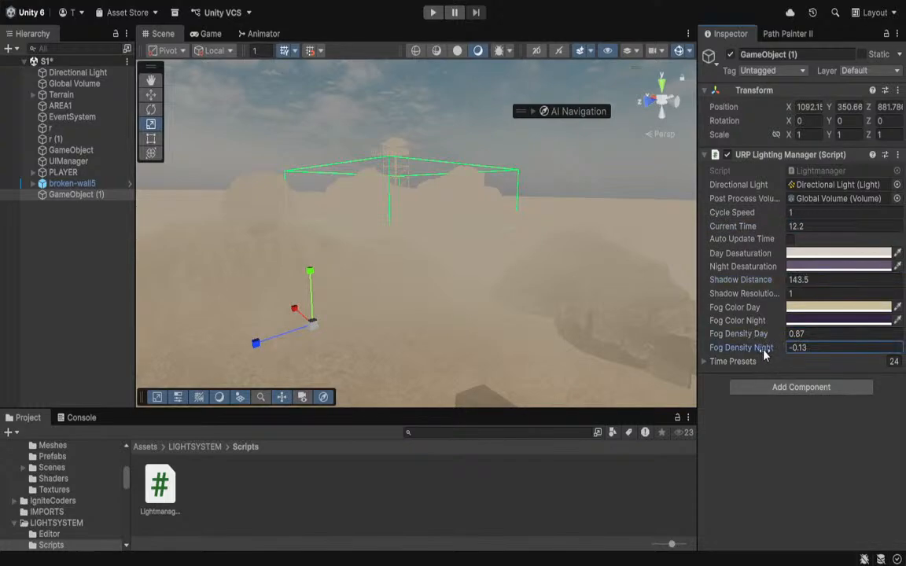
click(798, 347)
text(0)
click(809, 334)
text(0)
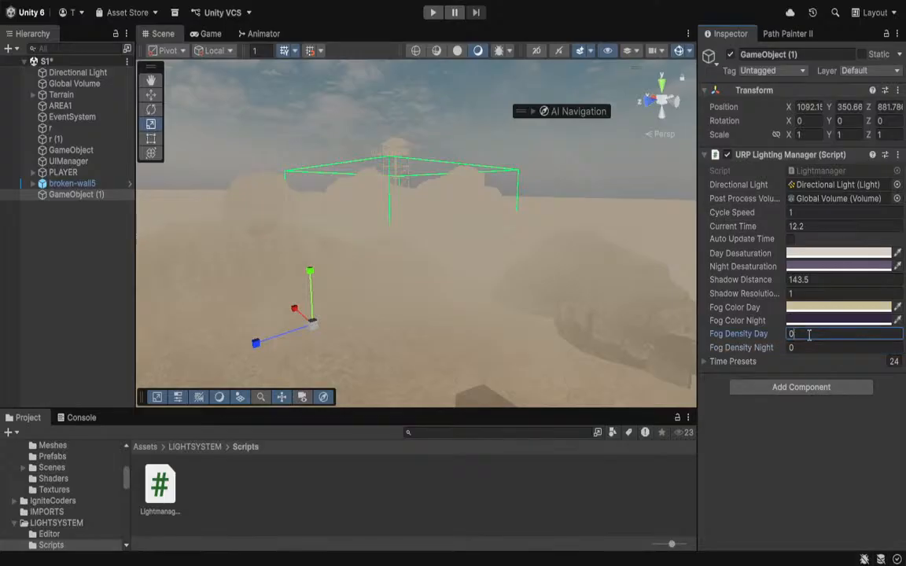
Expand the Time Presets list, look at its first element and examine the fog across the terrain
click(708, 362)
click(722, 378)
click(722, 377)
right_drag(426, 238, 469, 216)
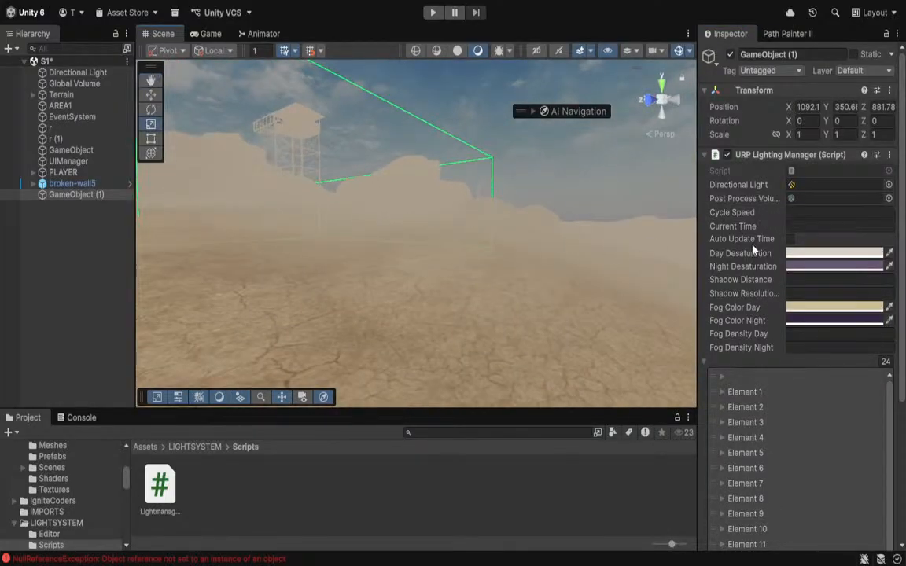
Switch Auto Update Time on and back off, and collapse the Time Presets list
click(790, 240)
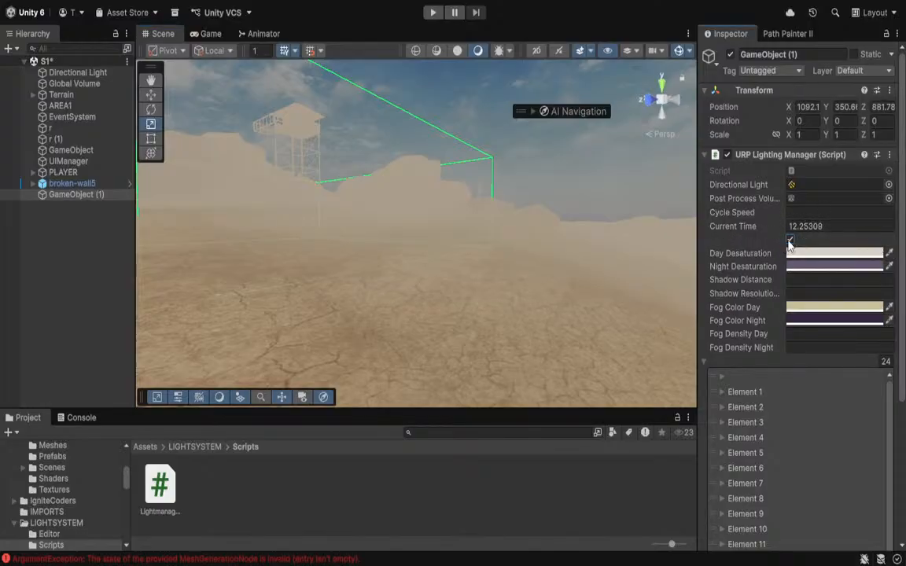
scroll(747, 349, down, 2)
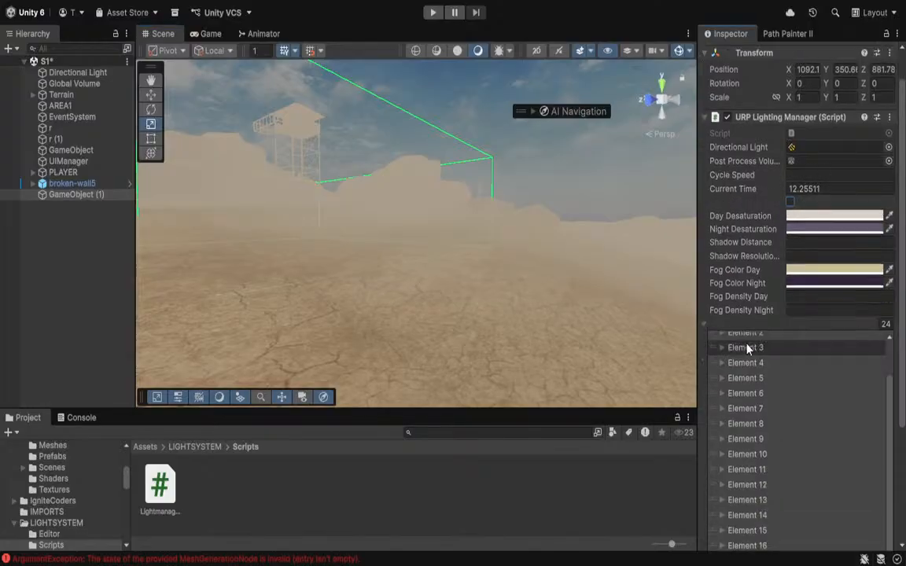
click(705, 323)
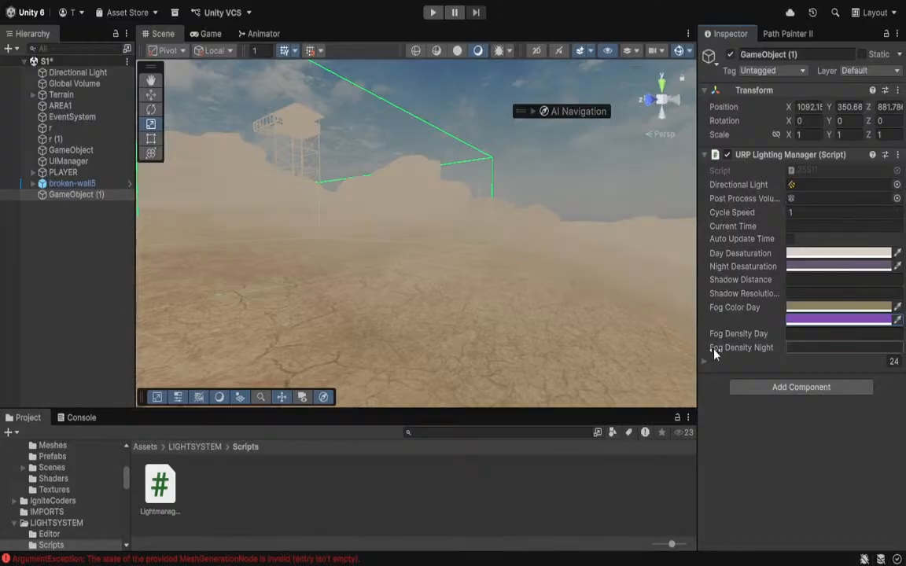
Set the URP Lighting Manager's Fog Density Night to 0.12
drag(734, 352, 715, 350)
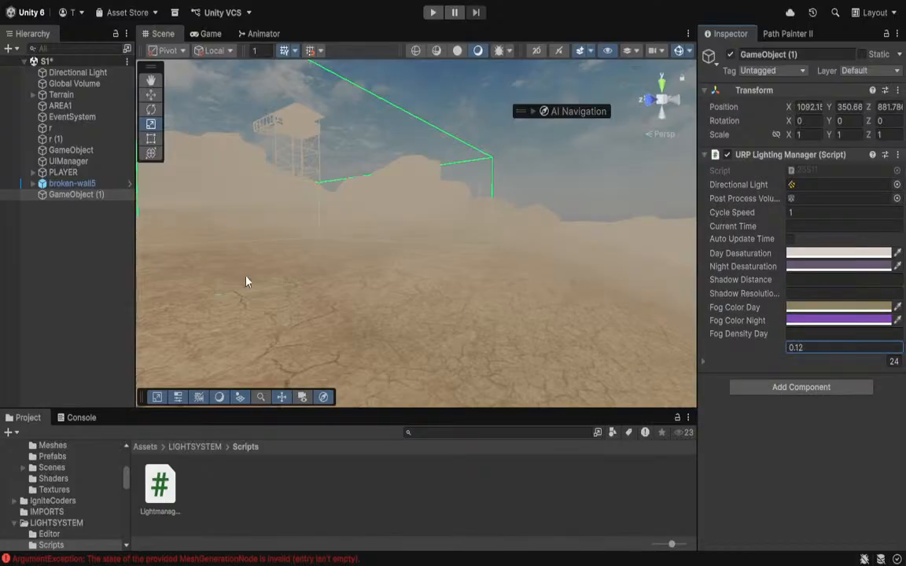
key(Return)
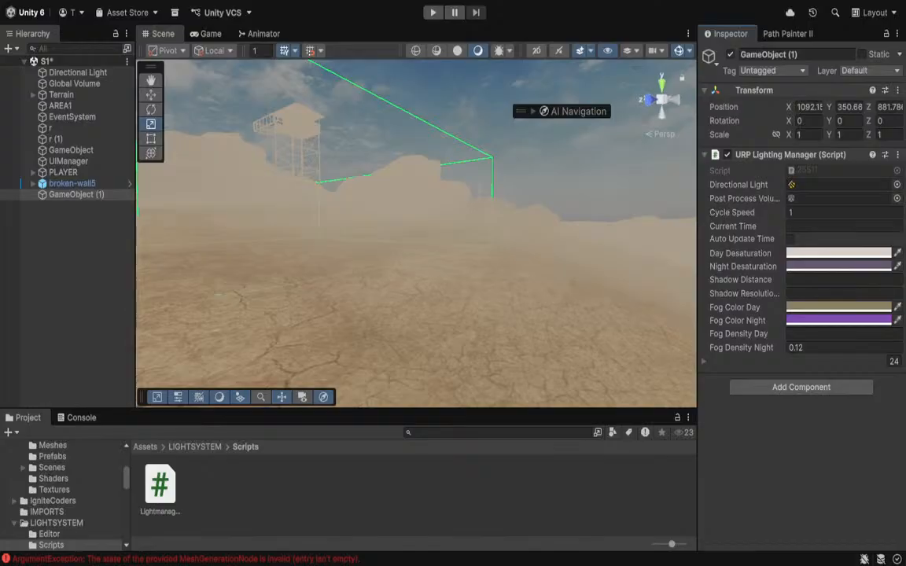
click(353, 563)
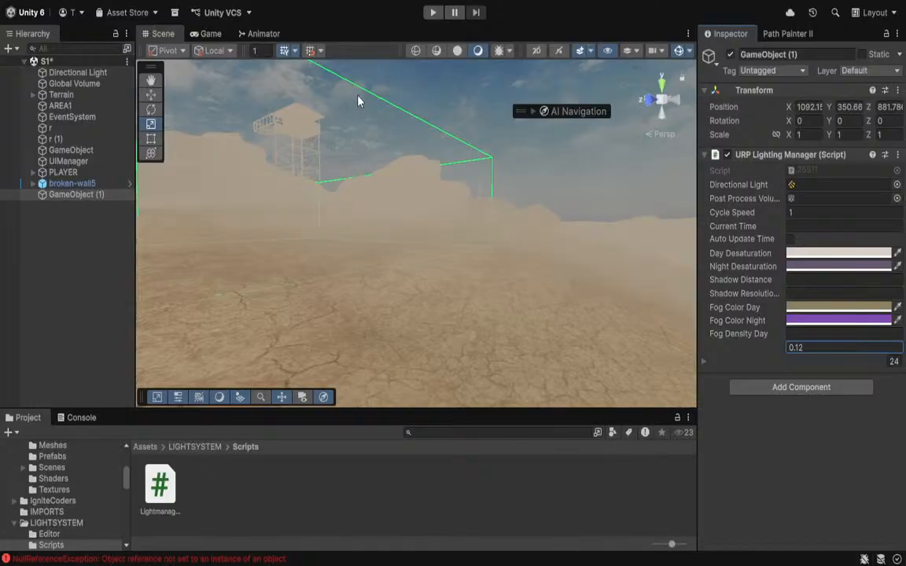
Rename the Lighteditor script in the LIGHTSYSTEM Editor folder to URPLightingEditorWindow
click(69, 275)
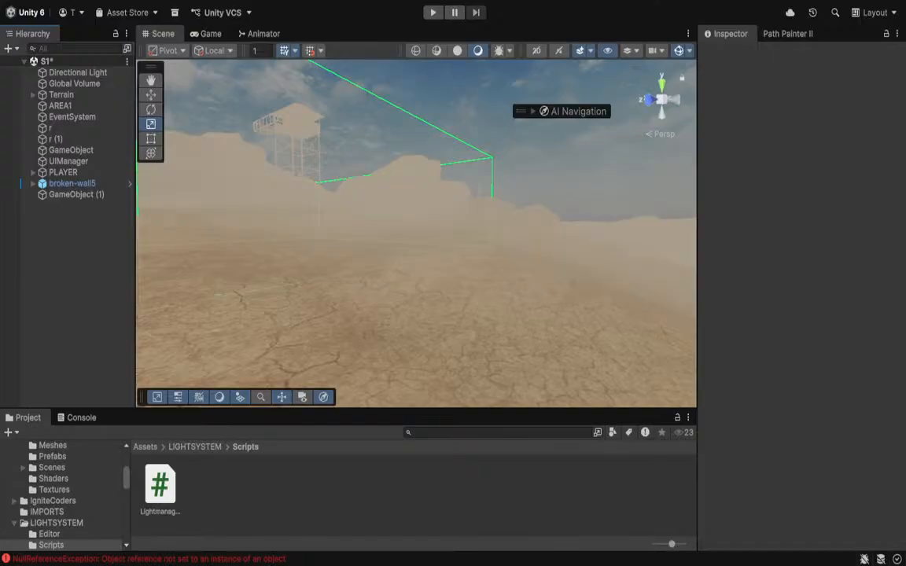
click(196, 447)
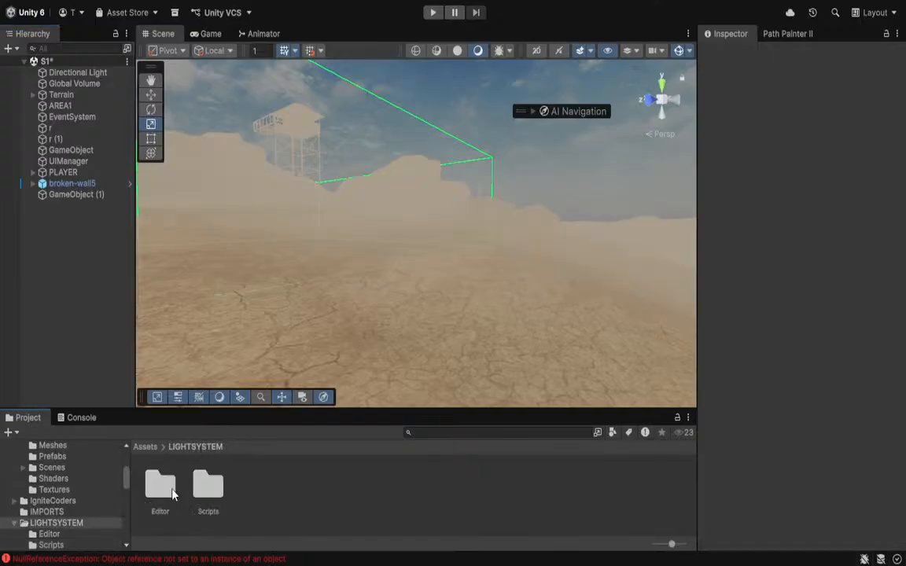
click(161, 486)
double_click(162, 487)
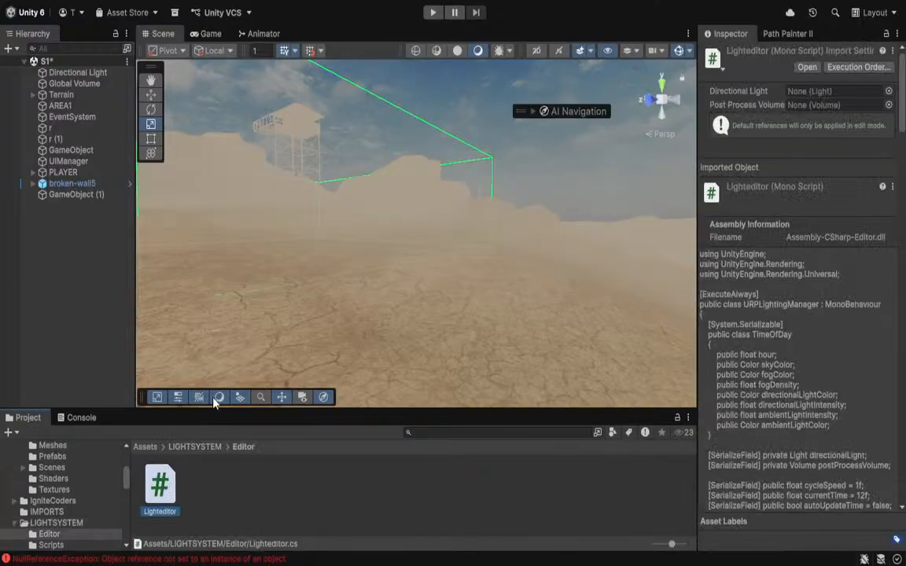
key(F2)
key(ctrl+v)
key(Return)
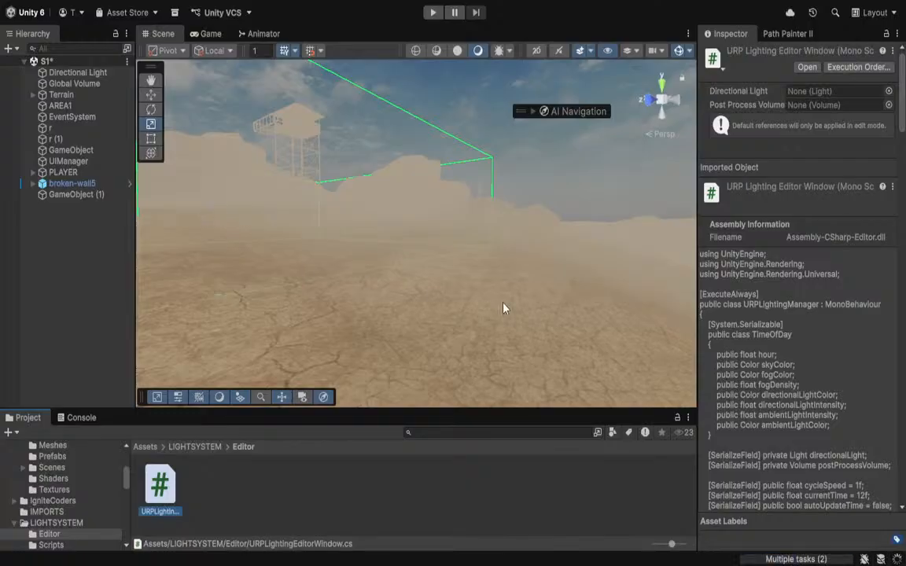
Review the URPLightingEditorWindow script and read its compile error in the Console, then return to the project files
right_drag(503, 303, 464, 303)
scroll(464, 302, down, 3)
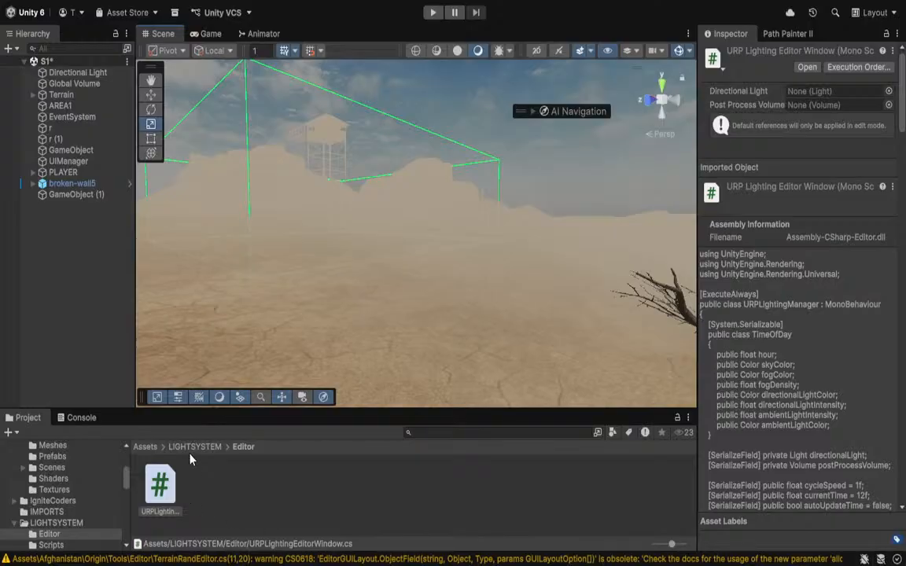
click(165, 488)
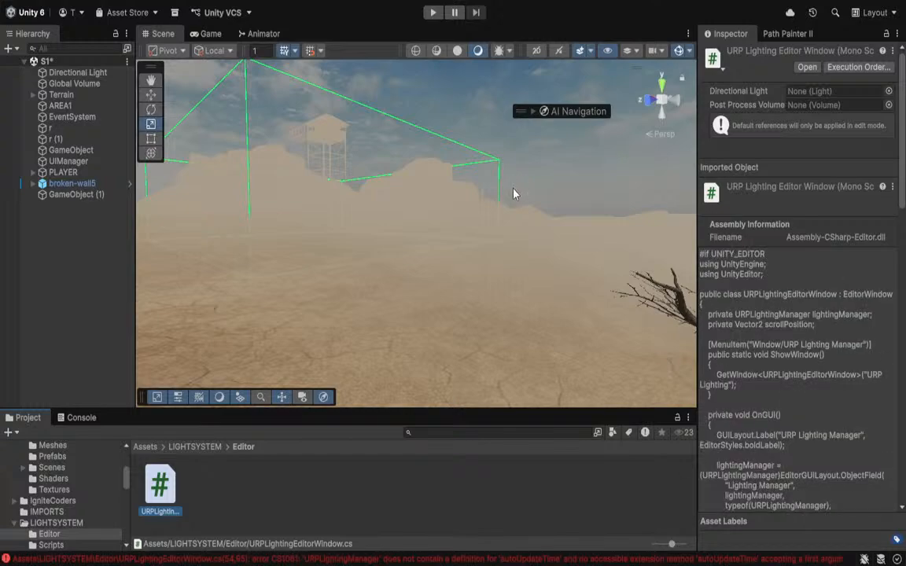
click(314, 557)
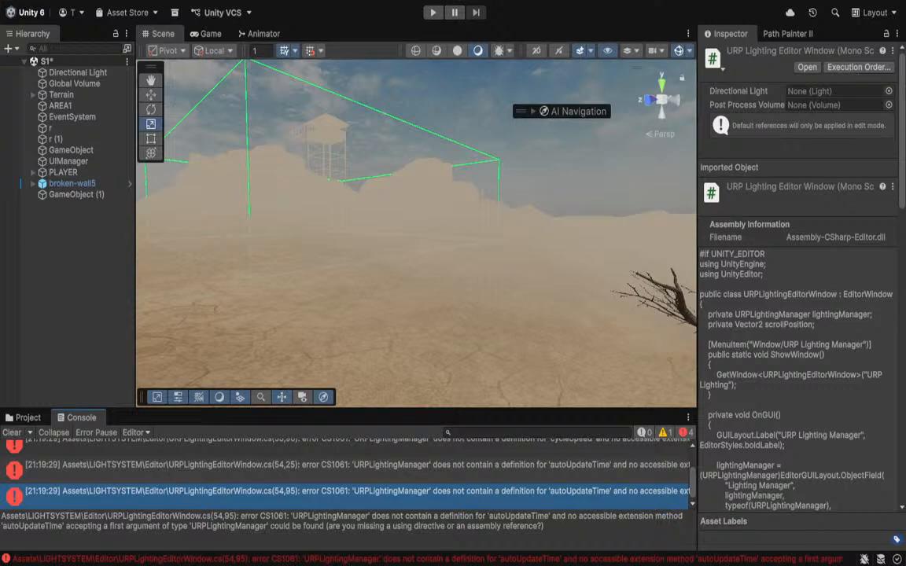
click(27, 418)
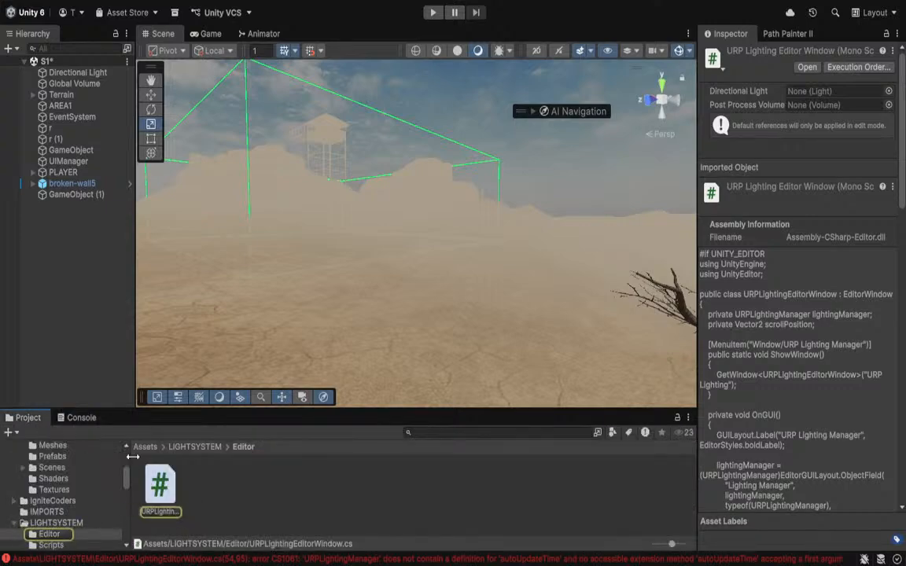
Open the LIGHTSYSTEM Scripts folder and select the Lightmanager script to show its code
click(201, 447)
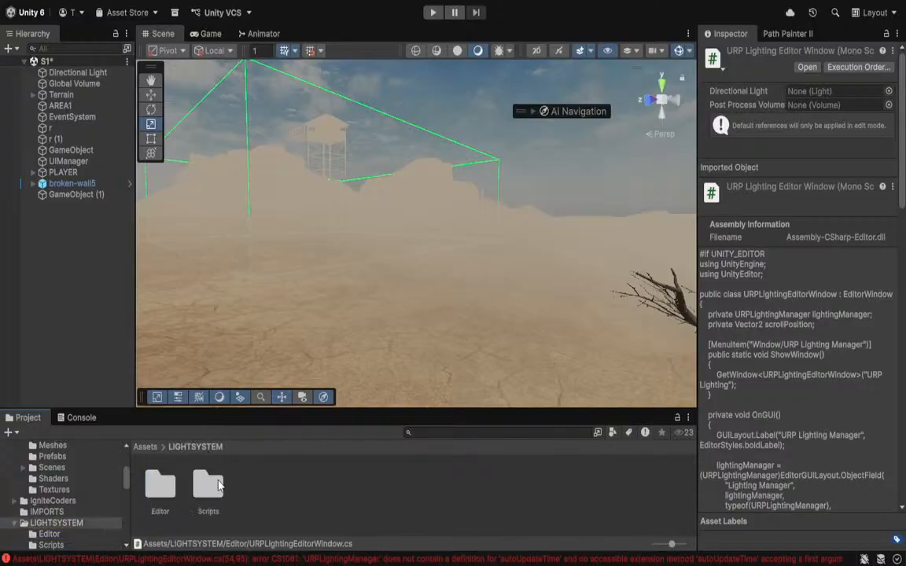
double_click(214, 494)
click(163, 478)
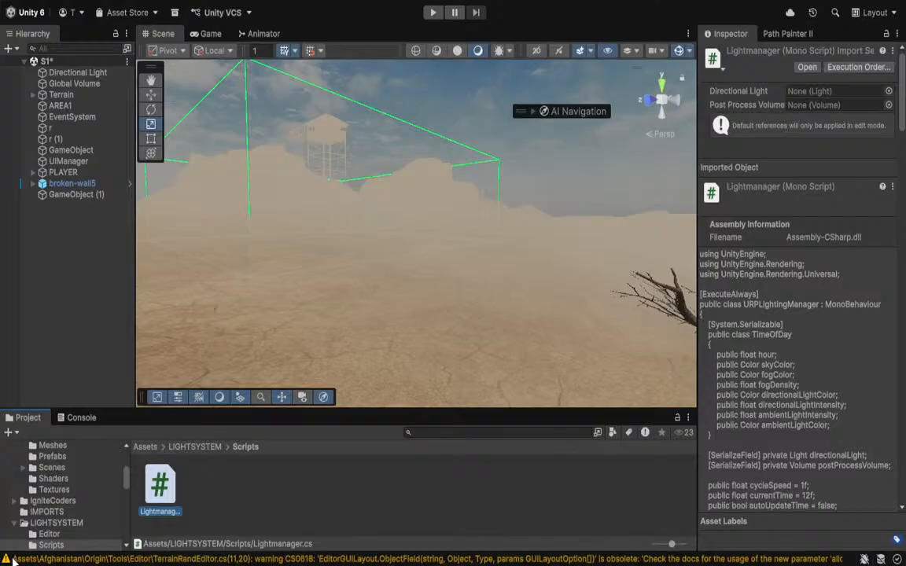
Examine the lighting, shadows and fog on the desert terrain, rocks and towers from several viewpoints
right_drag(293, 141, 301, 214)
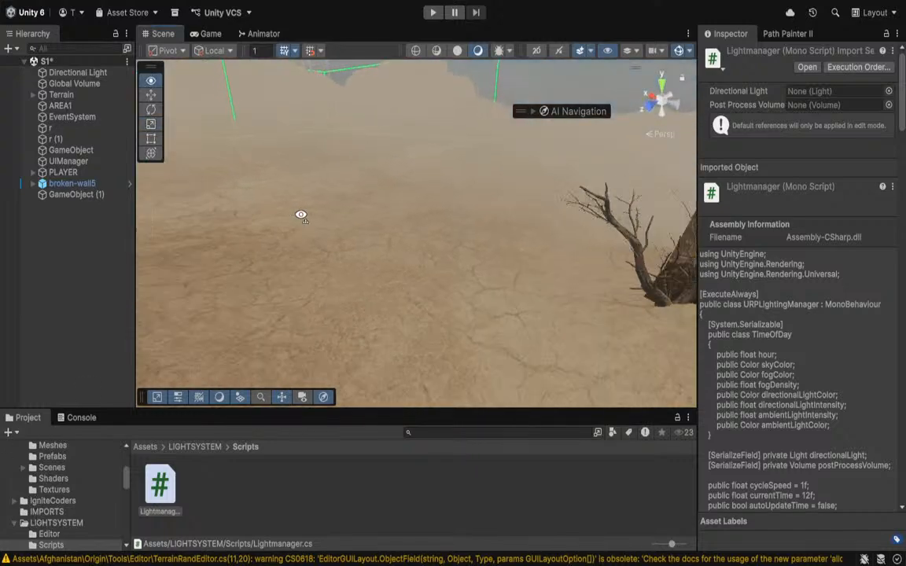
scroll(302, 215, down, 5)
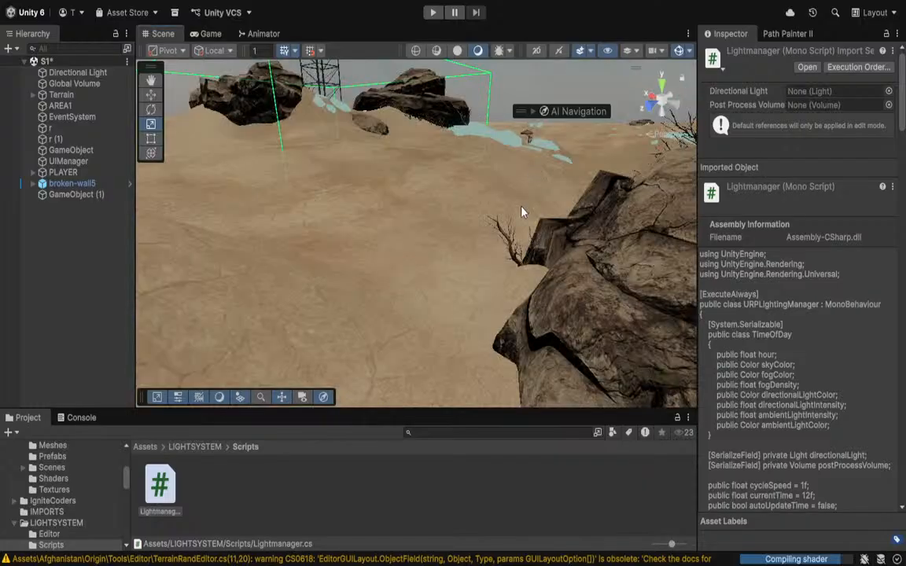
right_drag(511, 209, 702, 138)
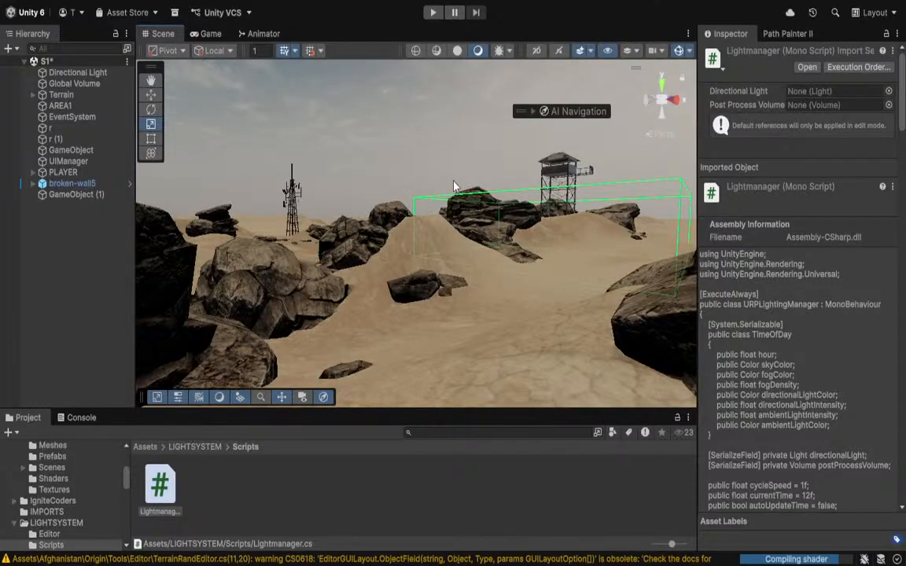
click(386, 125)
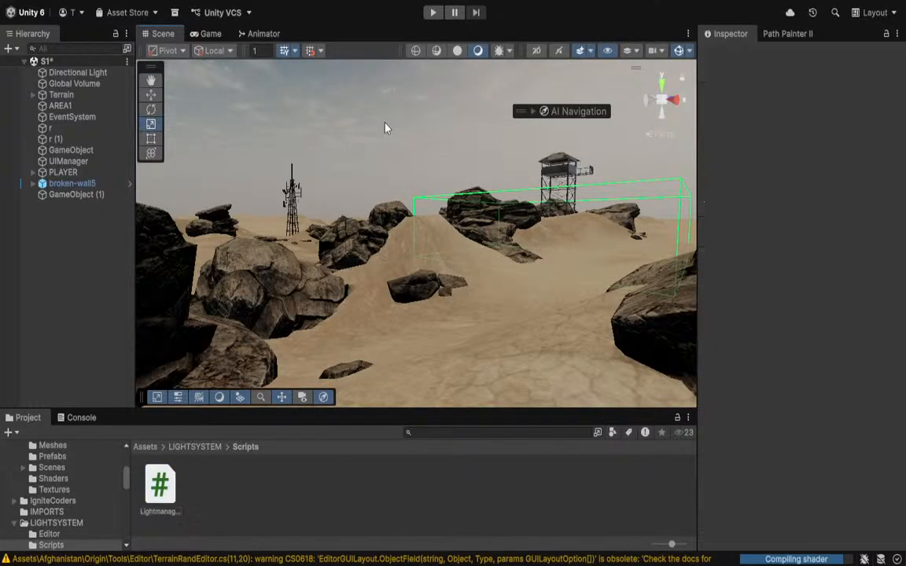
right_drag(435, 141, 269, 197)
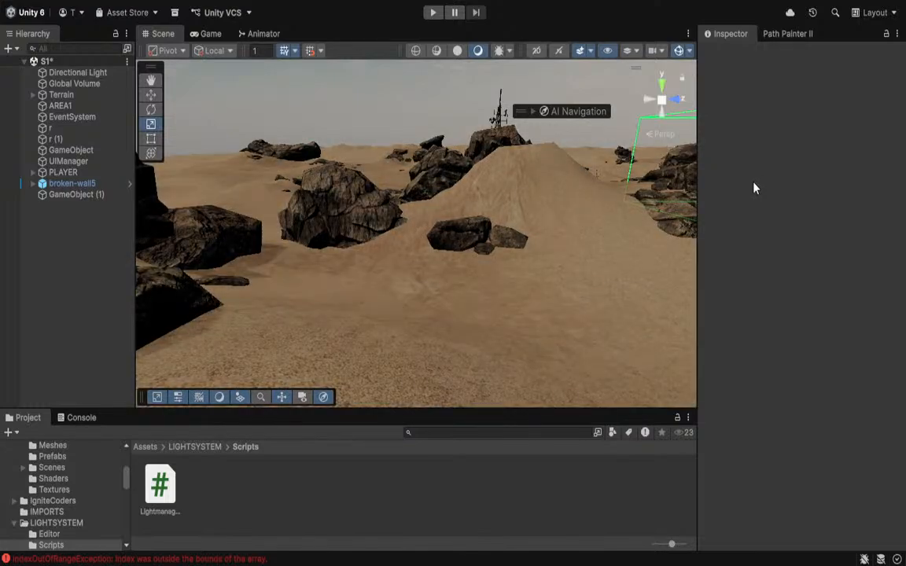
right_drag(229, 208, 525, 174)
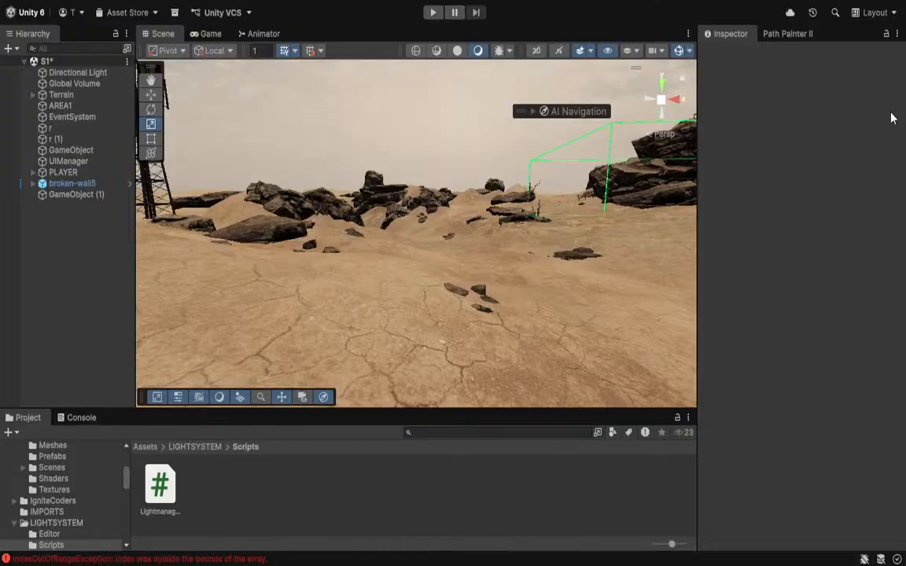
right_drag(599, 254, 376, 259)
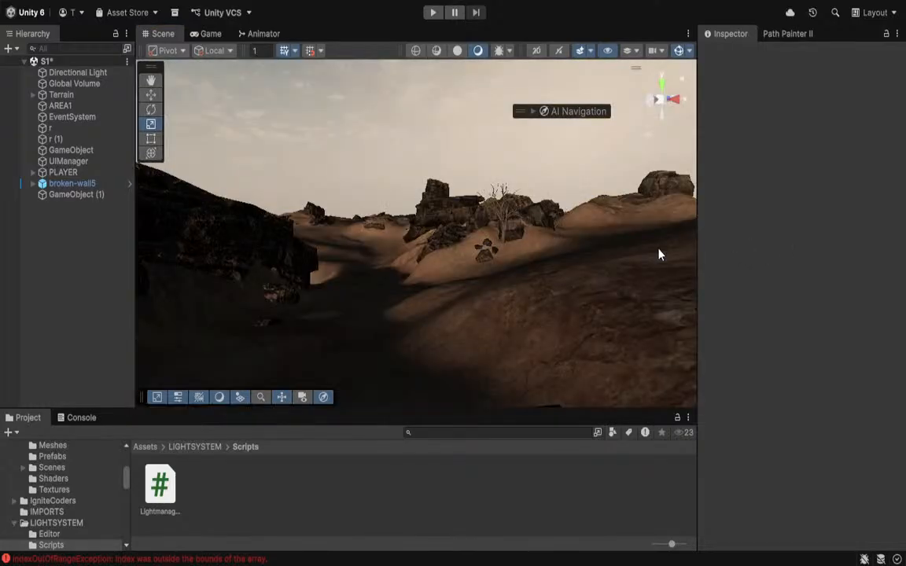
right_drag(450, 246, 439, 265)
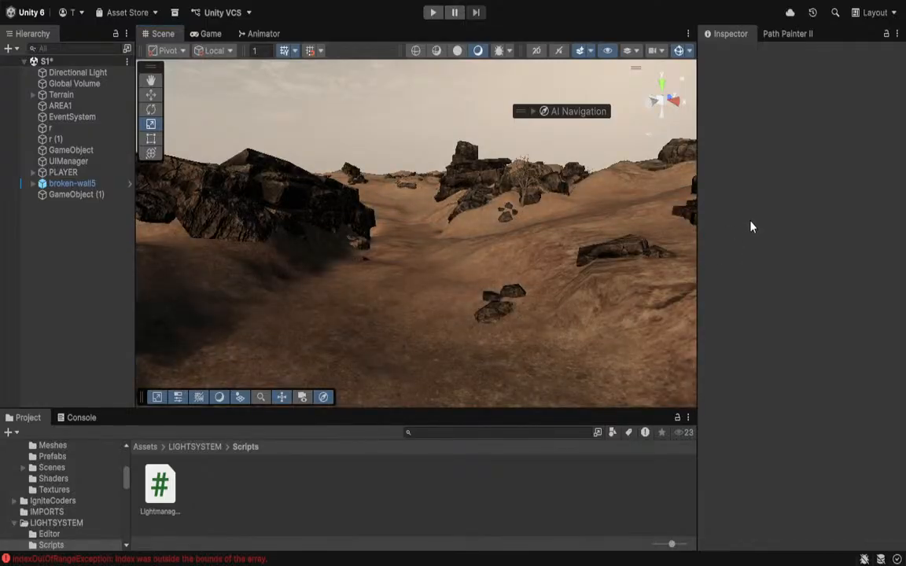
right_drag(479, 228, 405, 209)
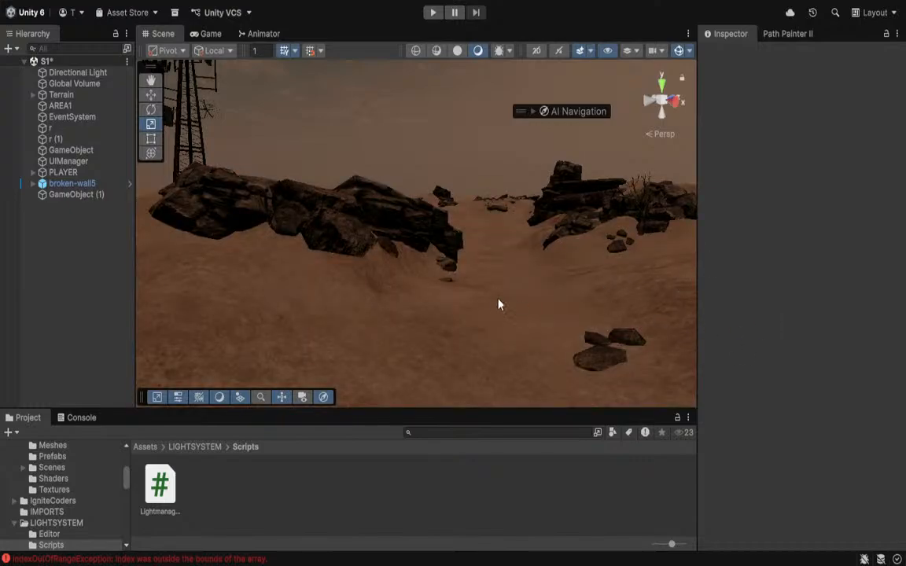
Undo the last two changes and check the lighting across the rocks, water and sky
key(ctrl+z)
key(ctrl+z)
right_drag(485, 289, 514, 284)
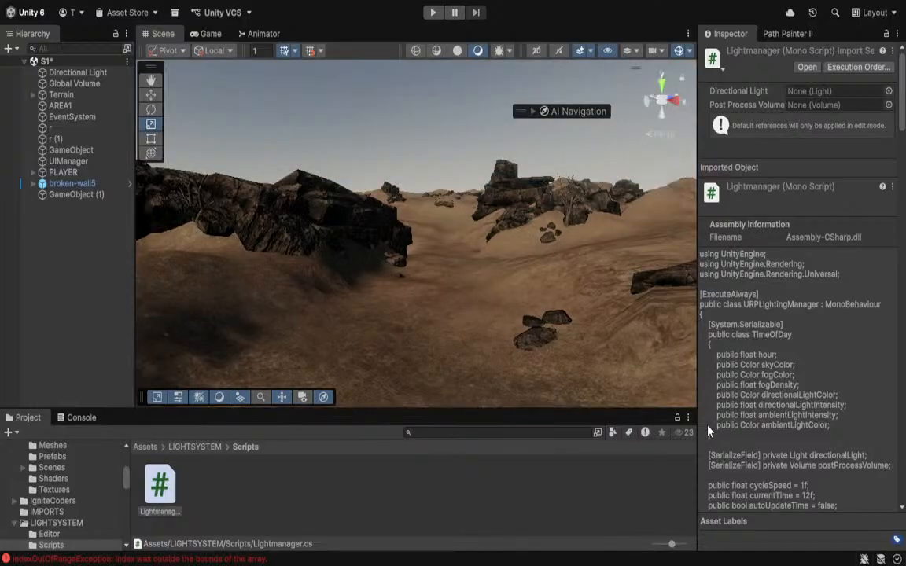
right_drag(425, 245, 467, 219)
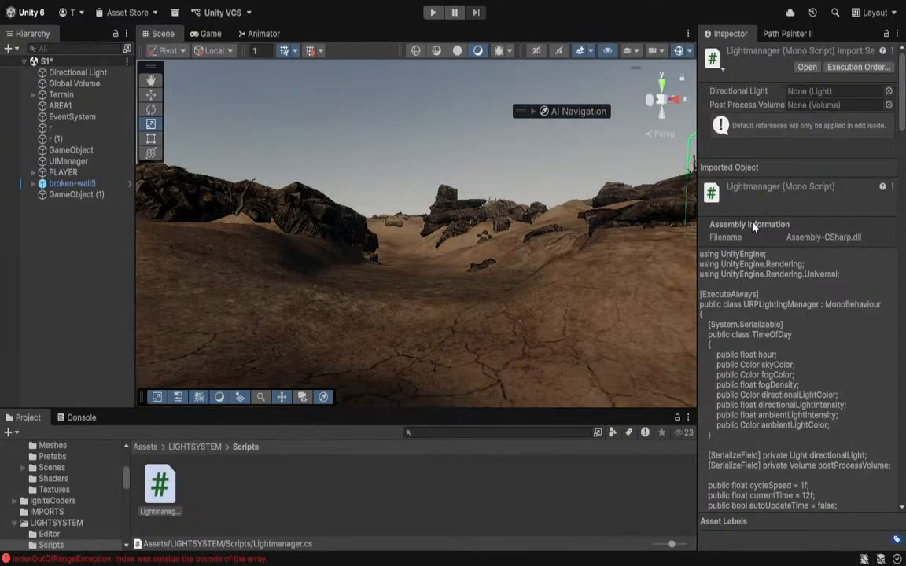
right_drag(467, 231, 679, 363)
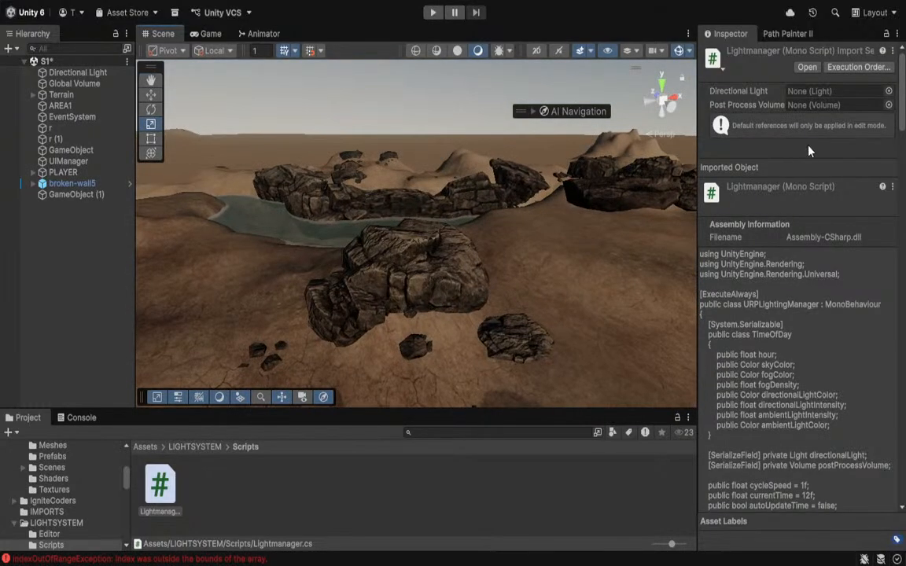
click(101, 265)
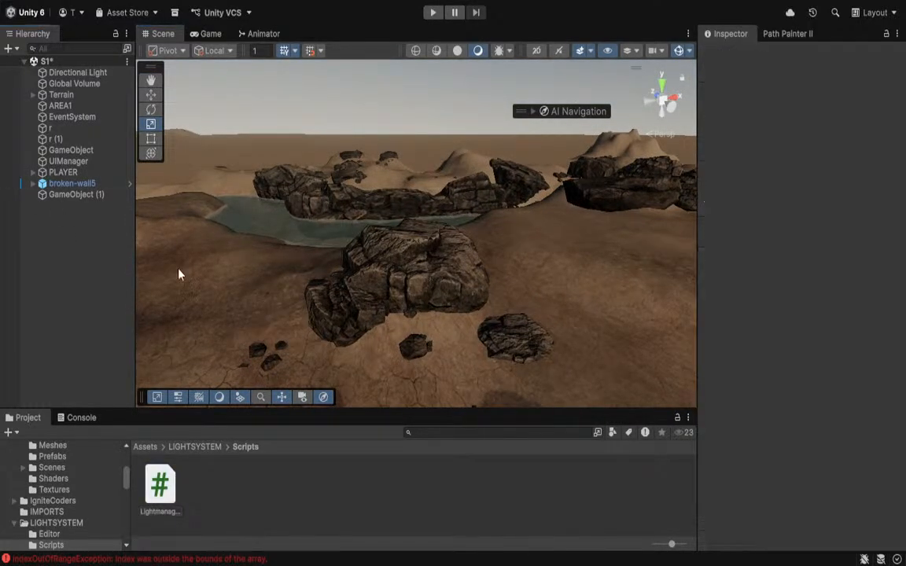
right_drag(493, 176, 503, 97)
key(w)
right_drag(30, 110, 63, 97)
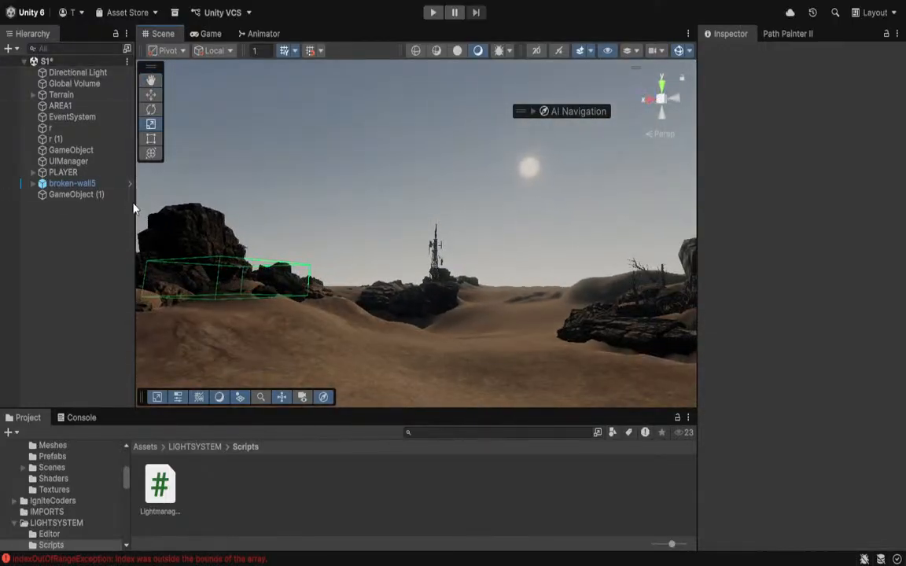
Deactivate and delete GameObject (1), which carries the URP Lighting Manager script
click(63, 197)
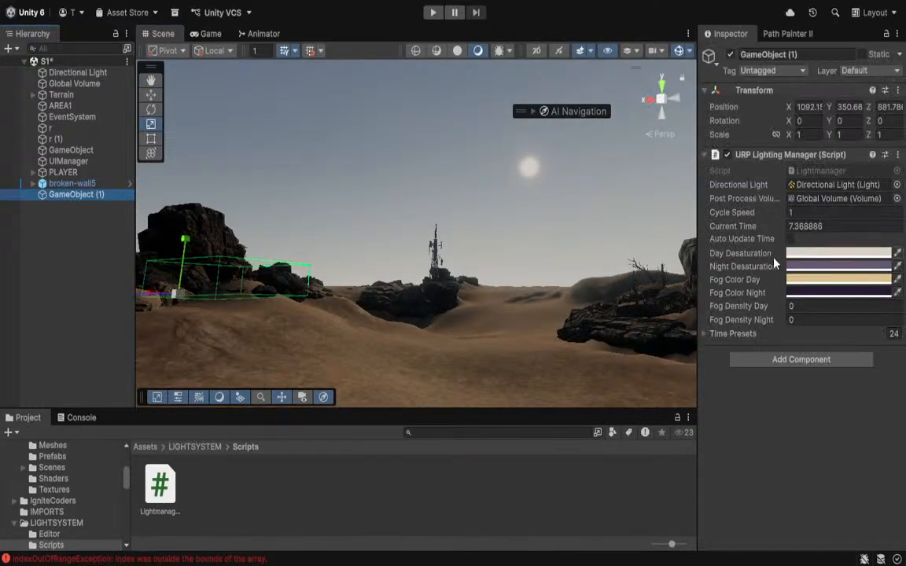
click(705, 334)
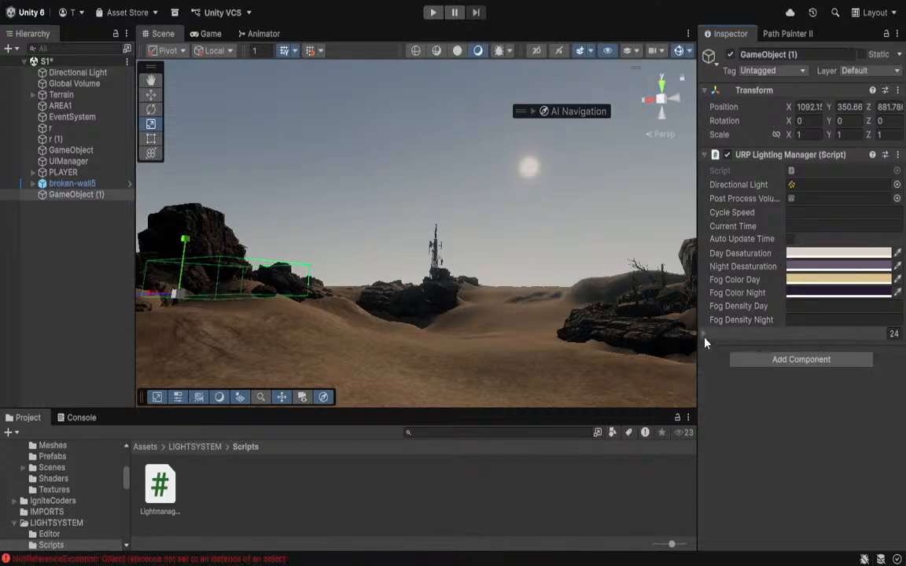
click(704, 157)
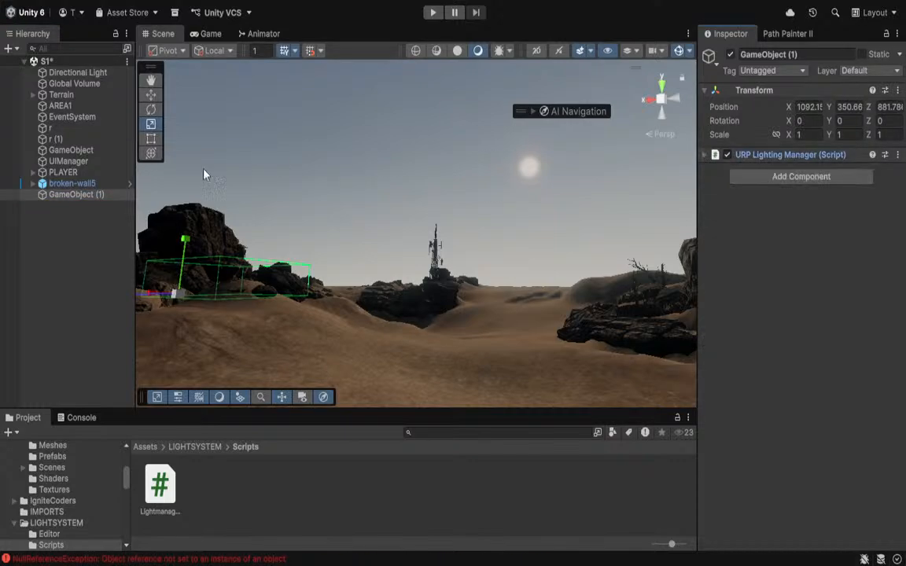
click(731, 54)
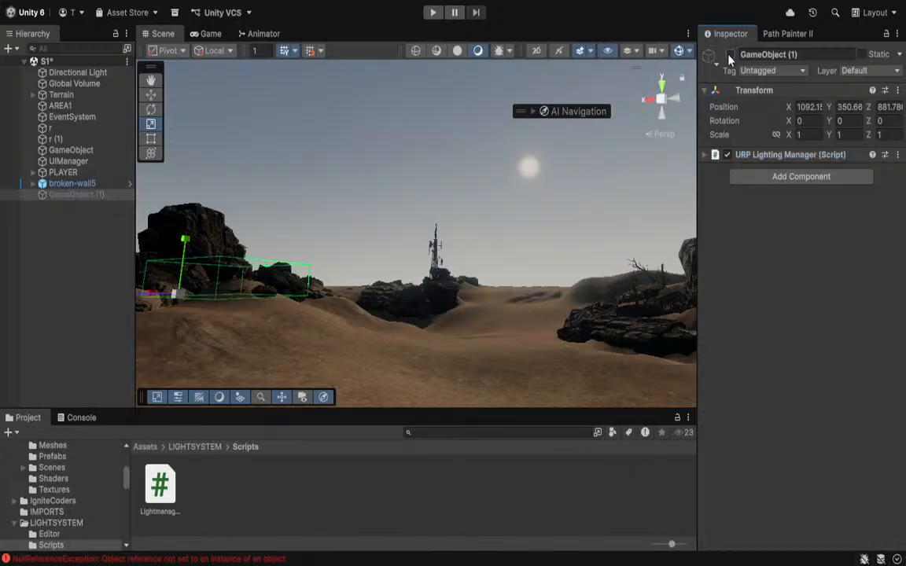
click(70, 198)
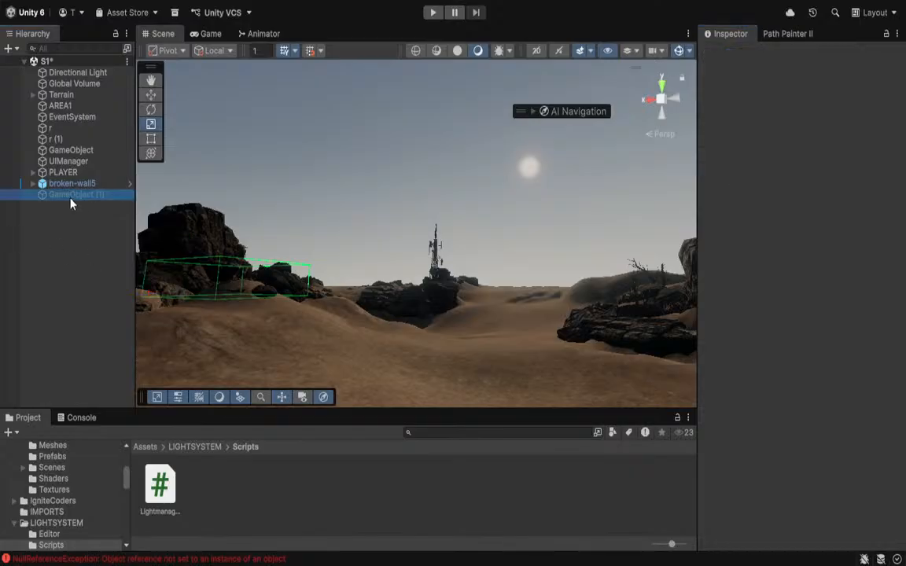
key(Delete)
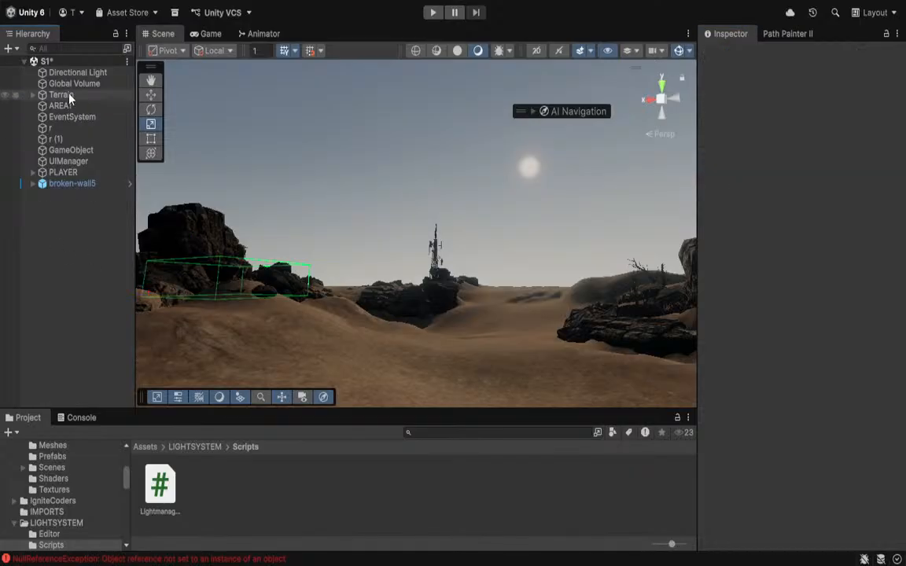
Set the Color Adjustments contrast of the Global Volume to 6, check the desert view and deselect the volume
click(69, 84)
scroll(793, 254, down, 3)
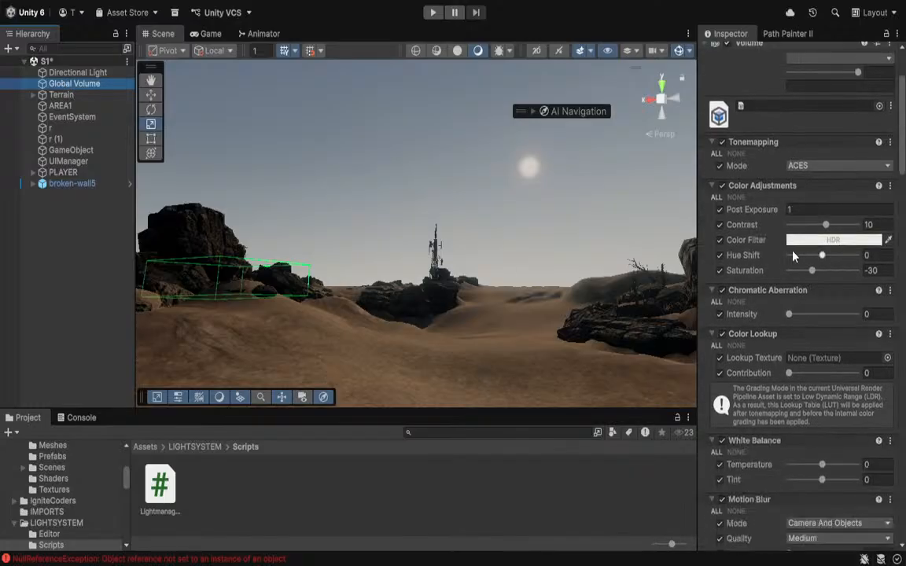
mouse_move(827, 225)
mouse_down()
mouse_move(818, 226)
mouse_move(826, 228)
mouse_up()
right_drag(395, 197, 197, 213)
key(w)
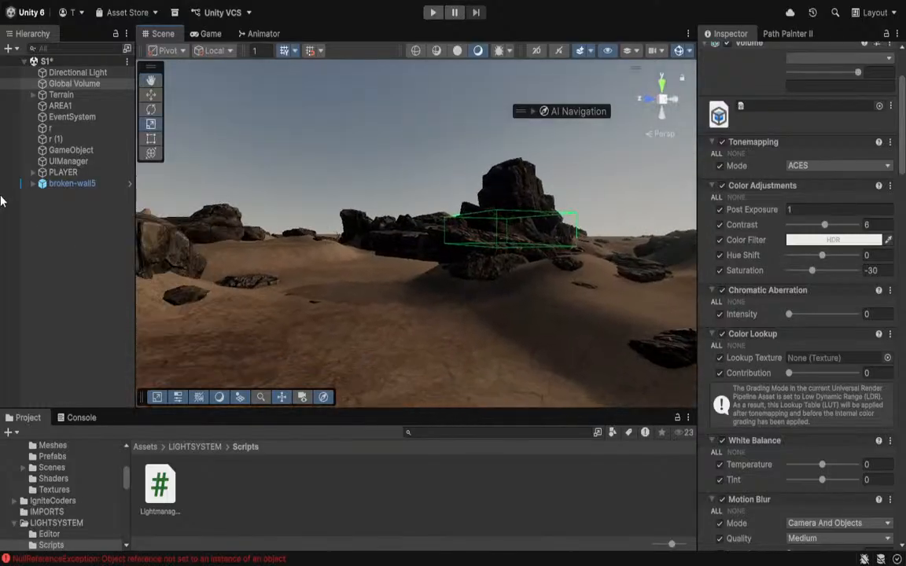
scroll(743, 161, up, 3)
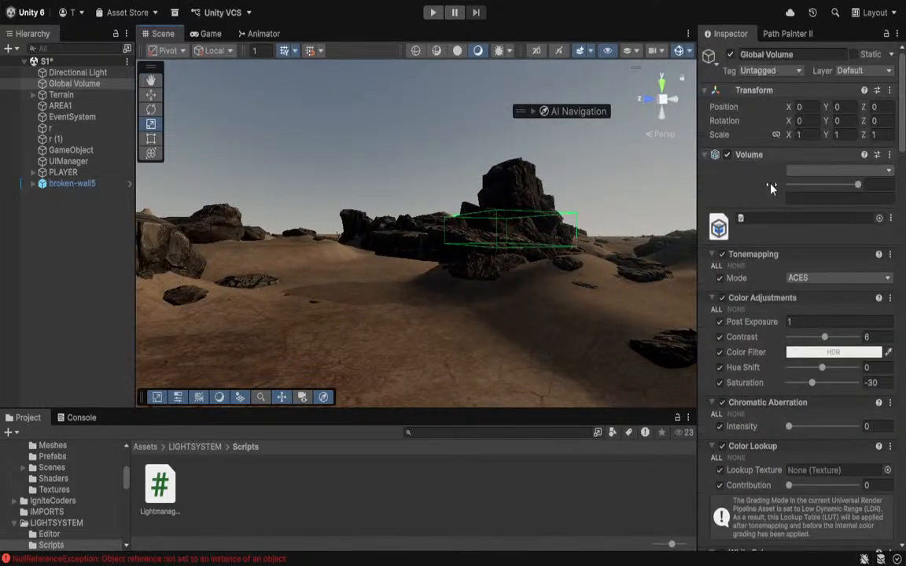
right_drag(236, 370, 454, 236)
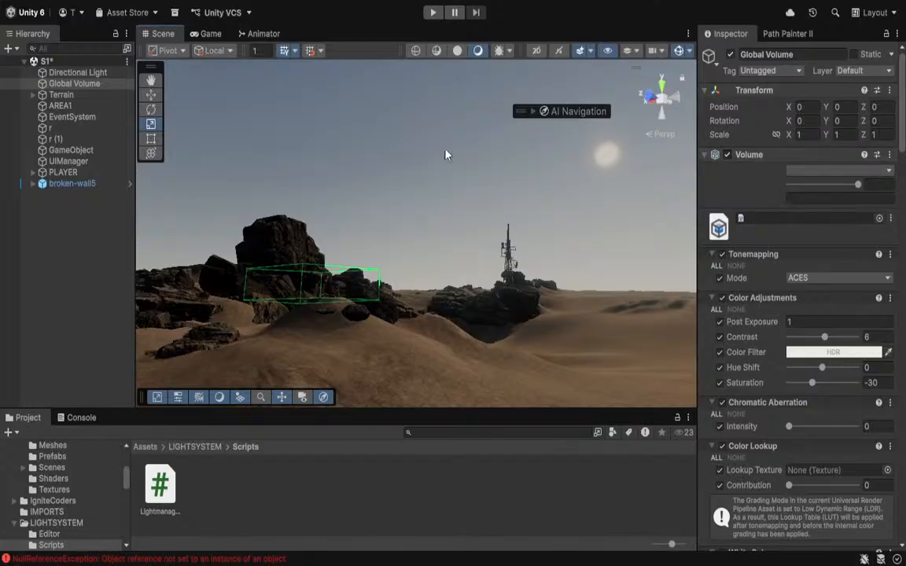
click(77, 234)
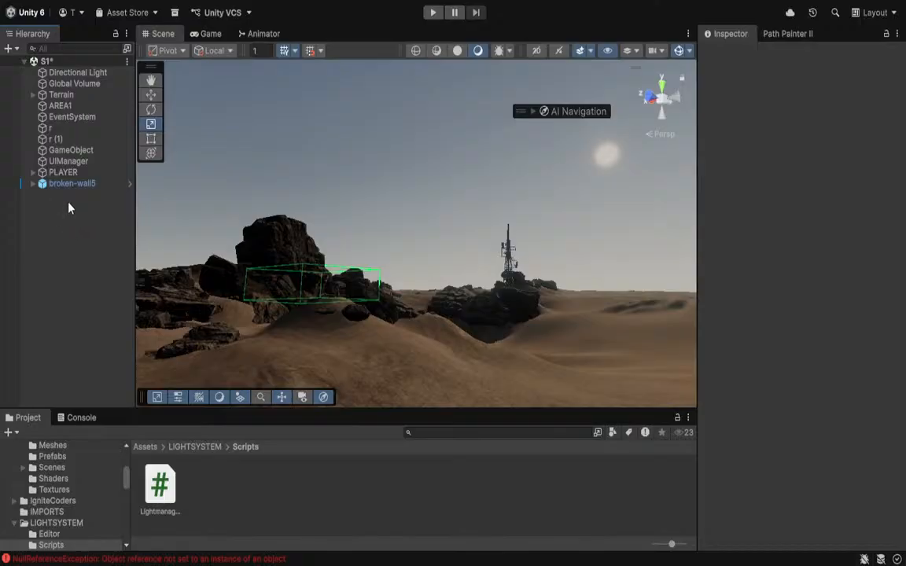
Create an empty GameObject in the S1 scene and attach the Lightmanager script to it
key(ctrl+shift+n)
click(49, 267)
click(65, 195)
drag(152, 489, 829, 393)
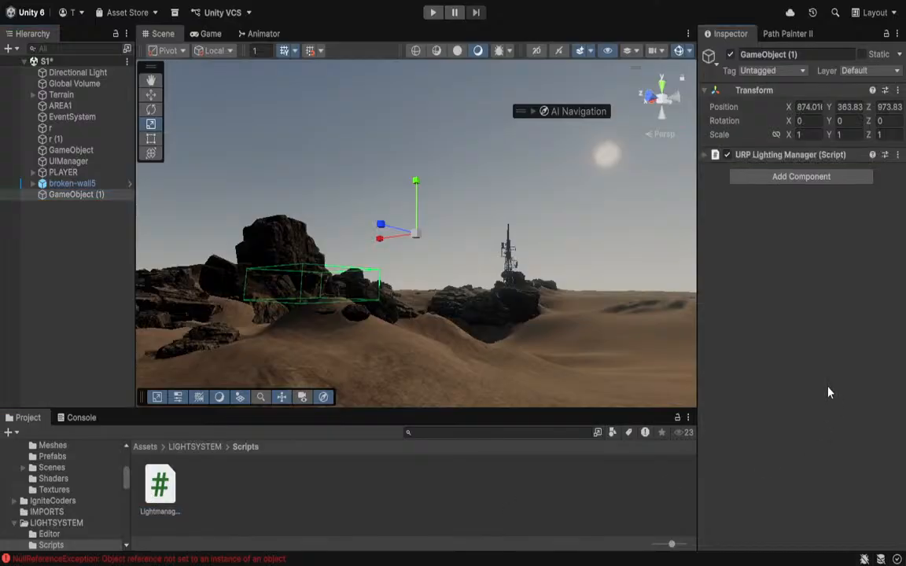
Expand the URP Lighting Manager component of GameObject (1) and widen the Inspector to view its fields
click(708, 157)
click(707, 156)
click(707, 156)
click(707, 156)
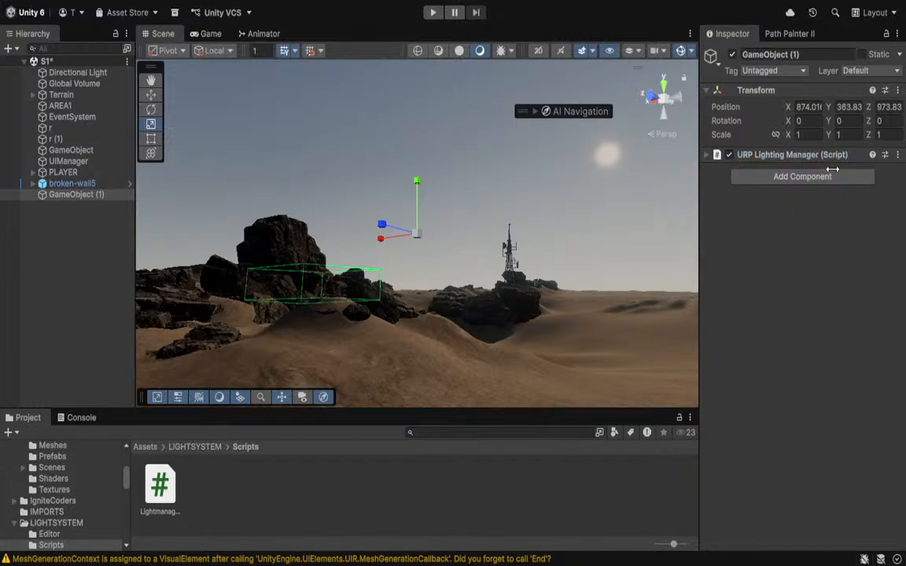
click(706, 155)
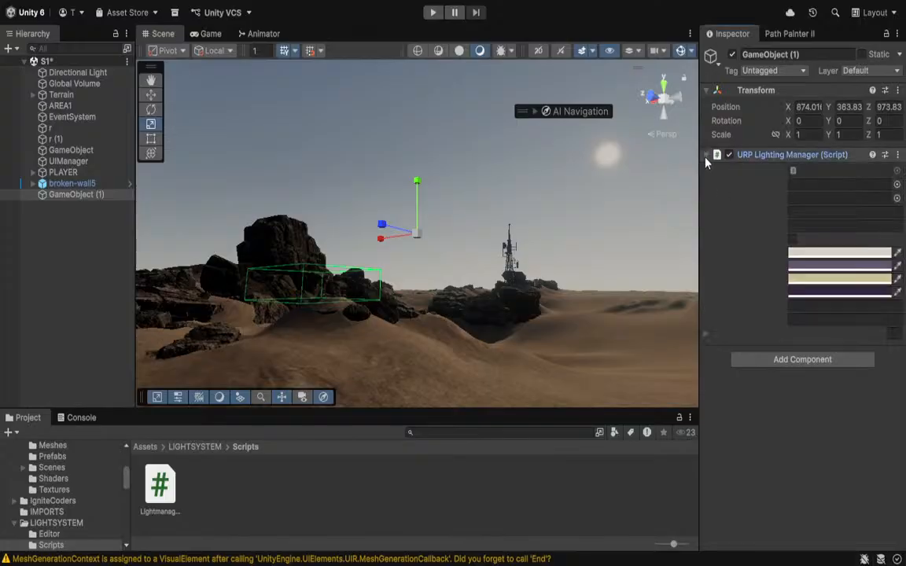
drag(650, 214, 797, 216)
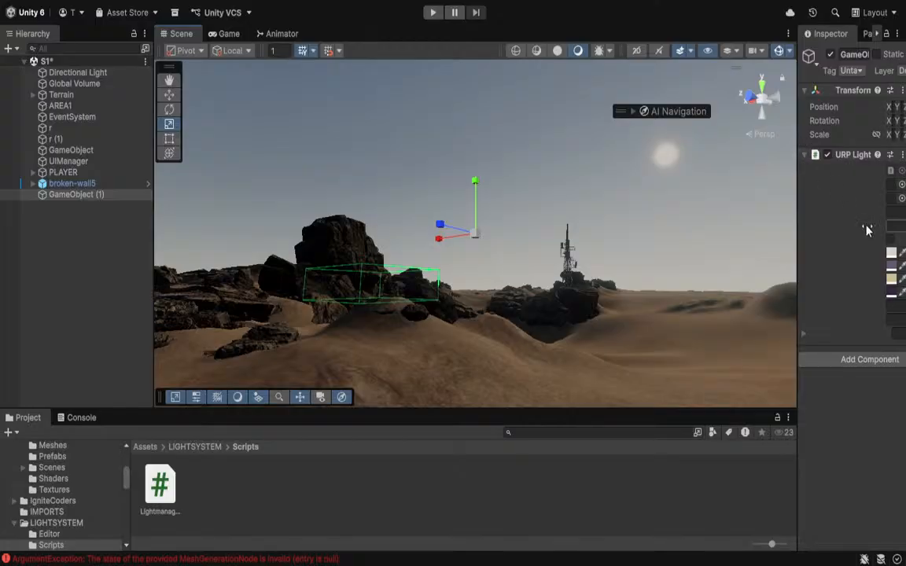
drag(800, 260, 668, 266)
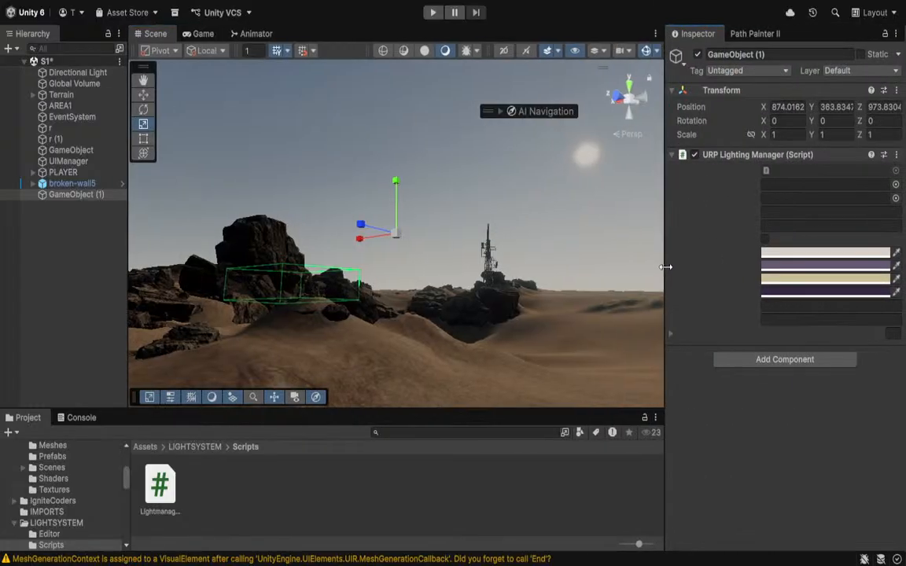
Remove the URP Lighting Manager component from GameObject (1) and delete that object from the scene
right_click(730, 158)
click(745, 192)
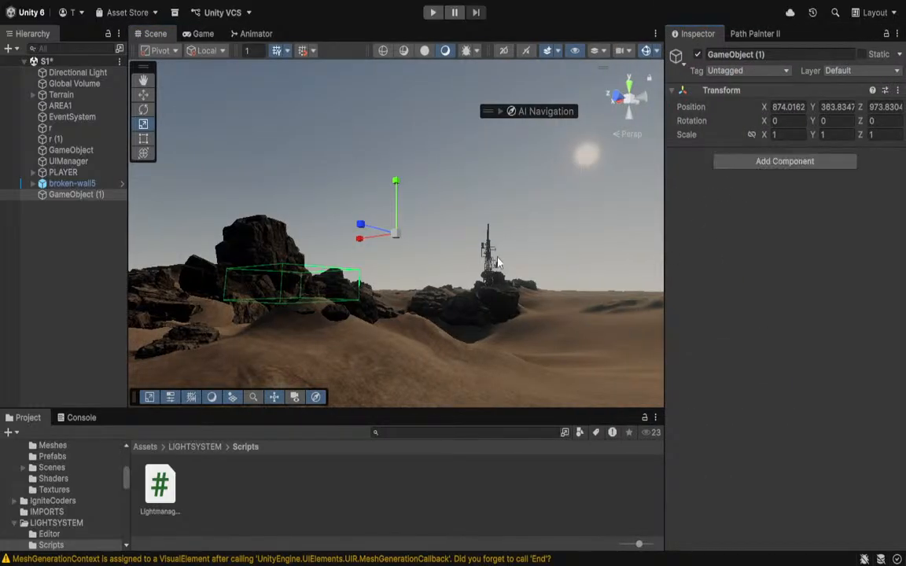
click(67, 183)
click(69, 196)
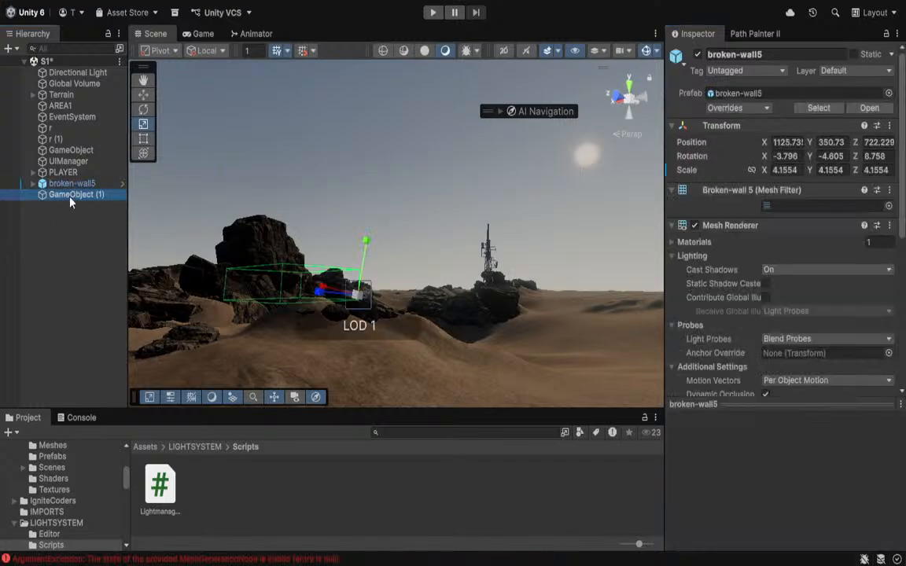
click(73, 239)
right_drag(461, 247, 411, 277)
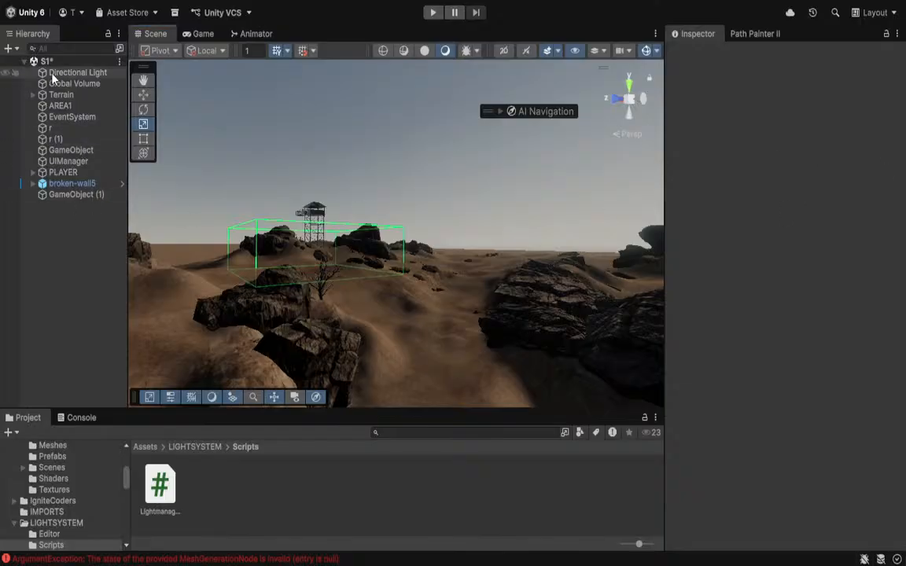
click(67, 197)
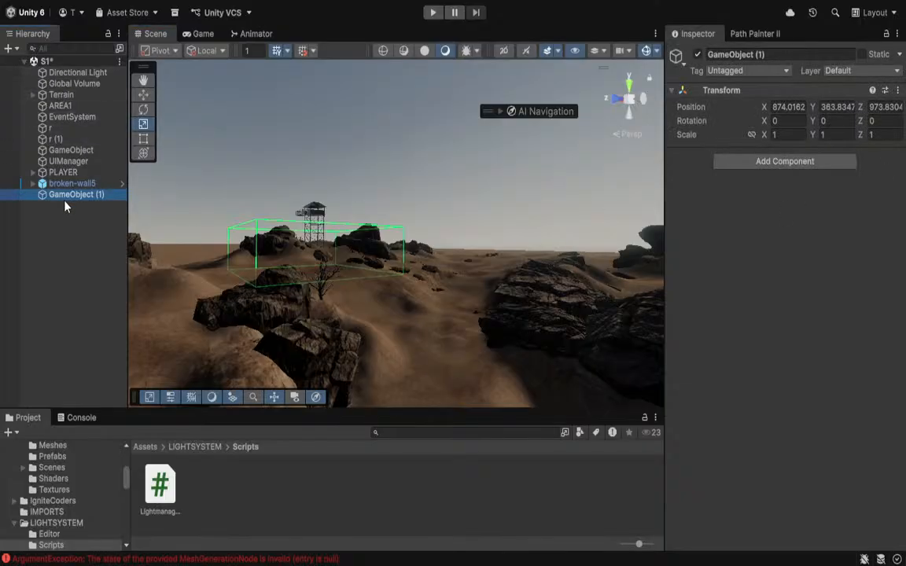
key(Delete)
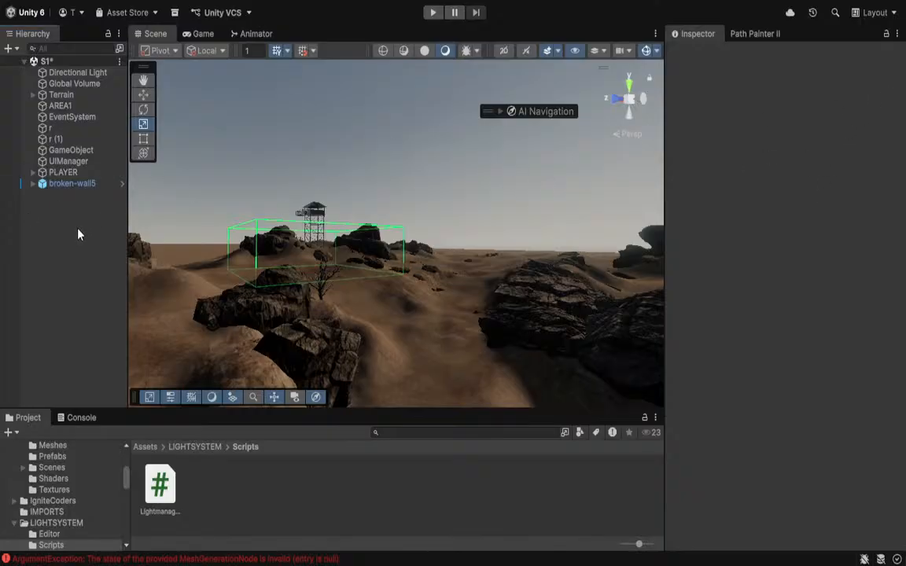
Create a fresh empty GameObject, attach the Lightmanager script from LIGHTSYSTEM/Scripts and check the Console message
key(ctrl+shift+n)
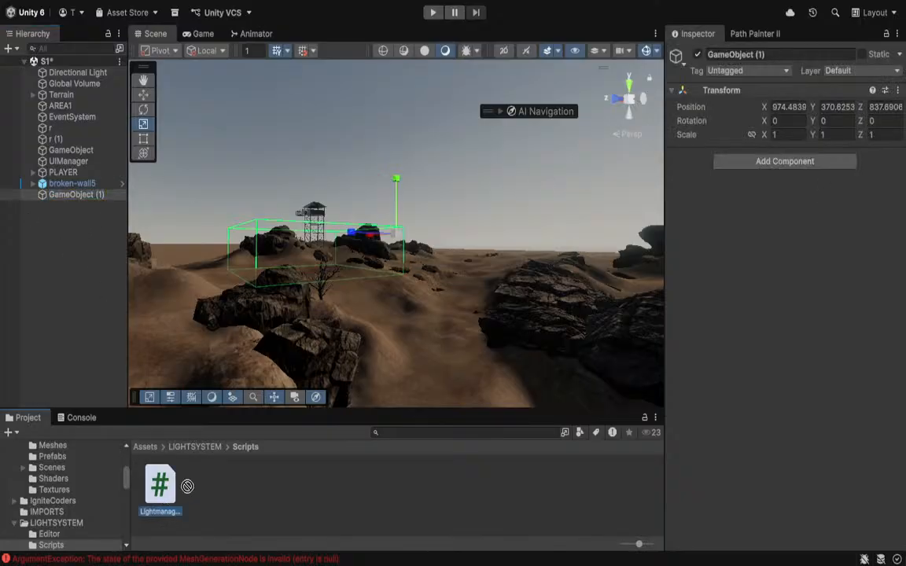
click(196, 454)
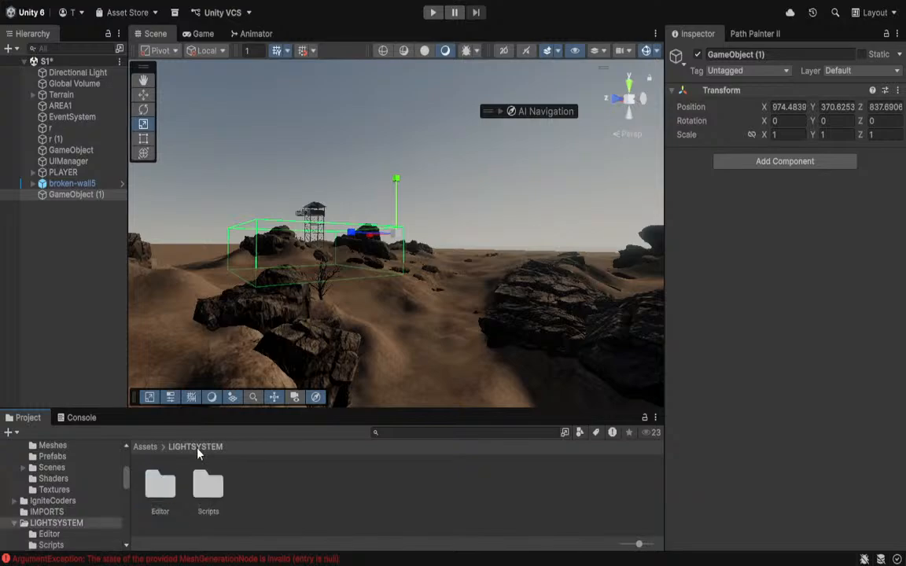
double_click(208, 486)
drag(255, 473, 770, 324)
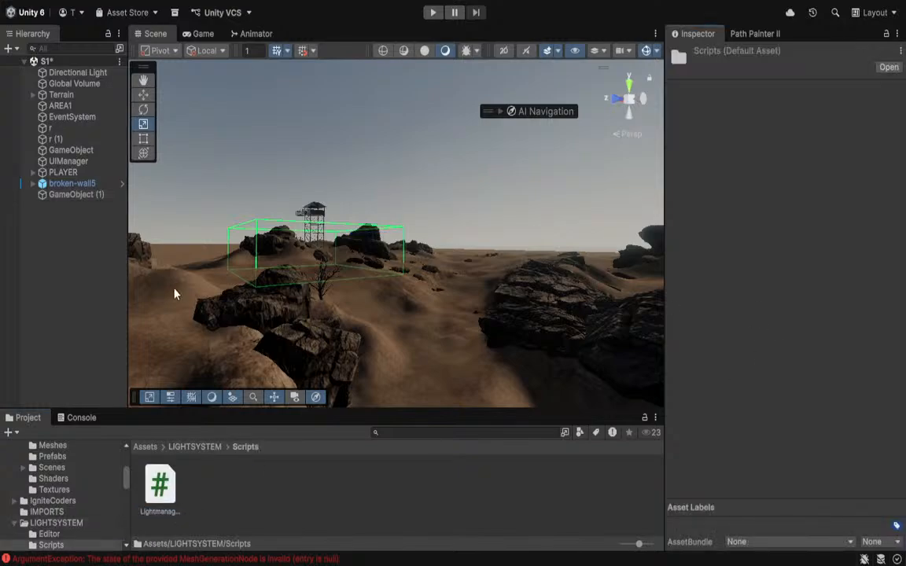
click(71, 194)
drag(159, 486, 715, 394)
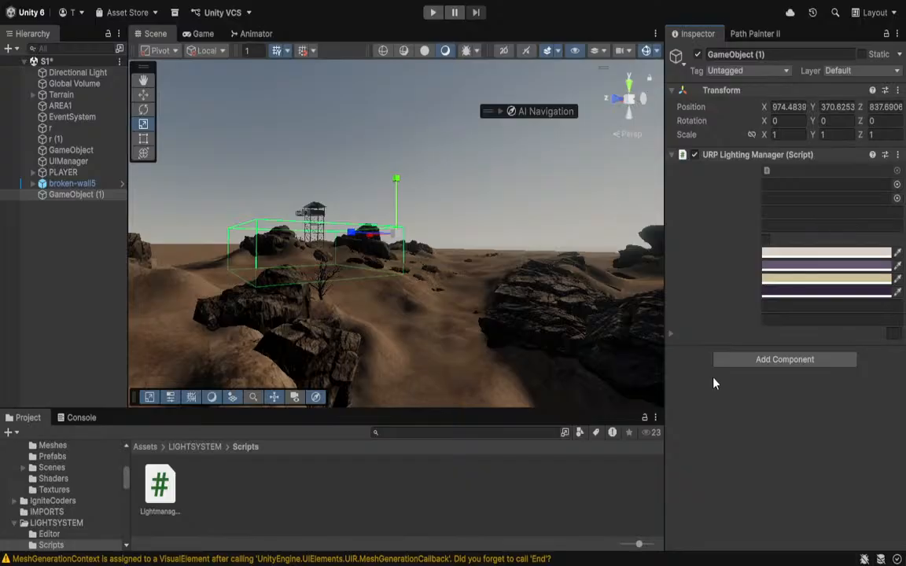
click(287, 561)
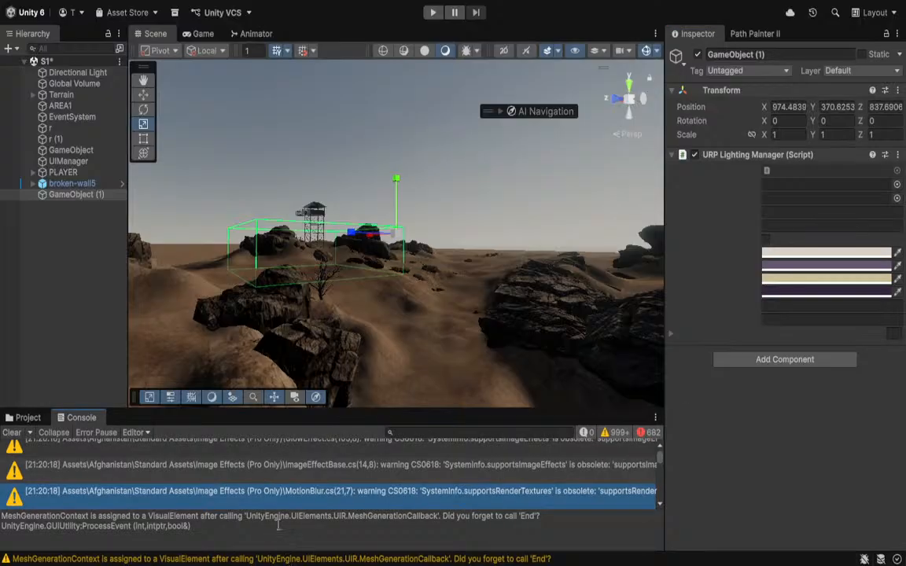
click(24, 418)
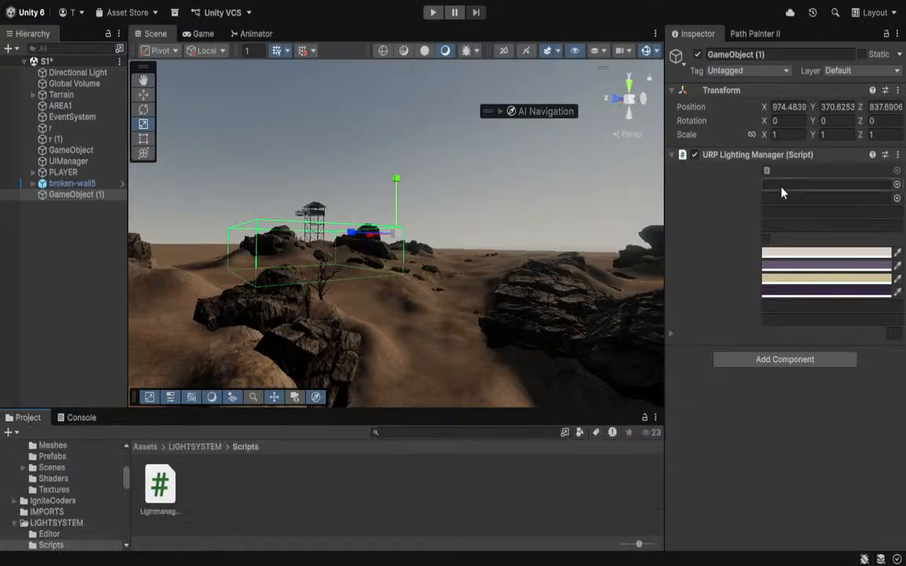
Assign a light and a post-process volume to the URP Lighting Manager component of GameObject (1)
click(898, 185)
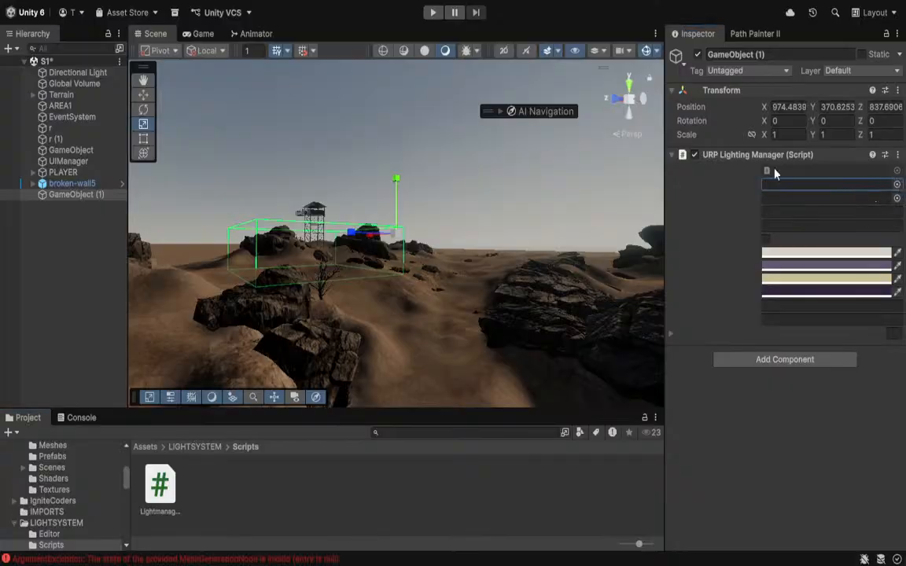
click(415, 143)
click(896, 199)
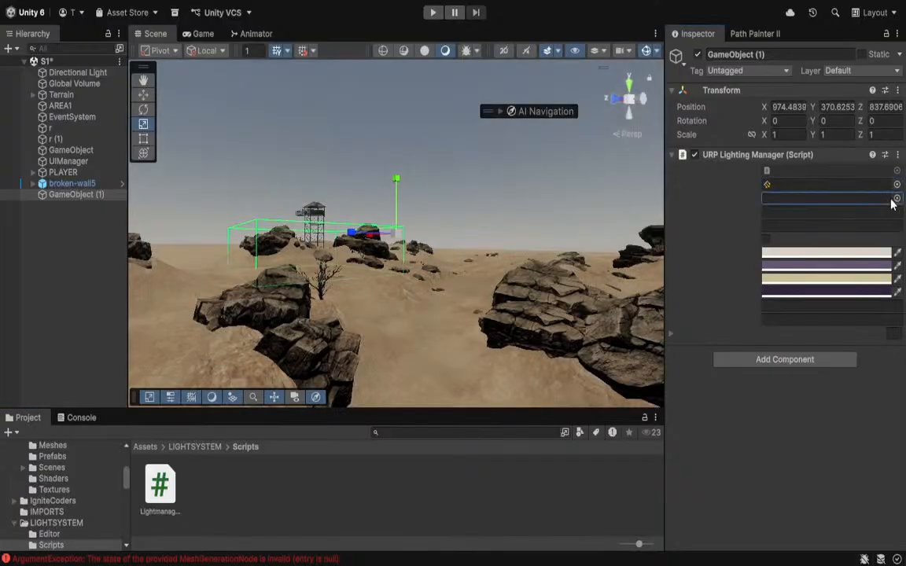
click(675, 213)
click(670, 336)
click(670, 336)
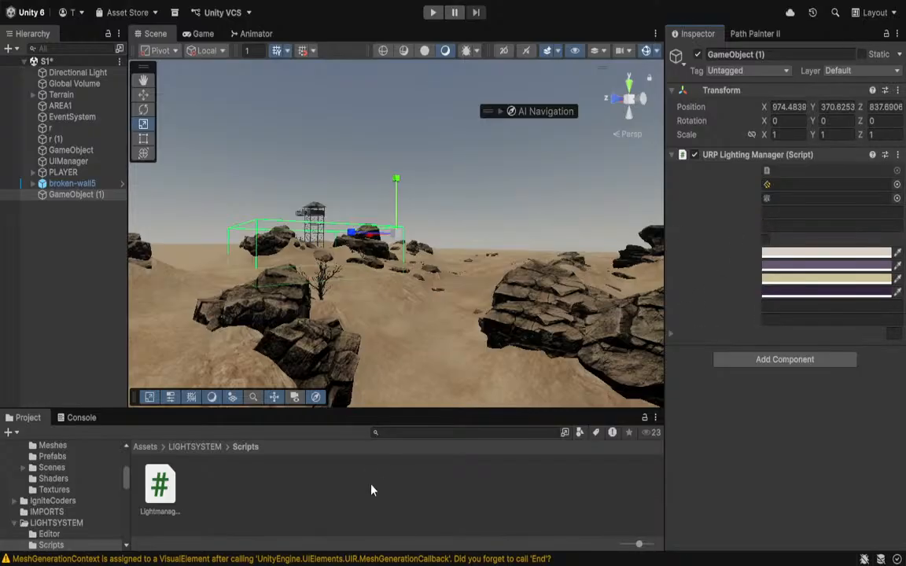
Inspect the MeshGenerationNode ArgumentException in the Console, clear the log and return to the project files
click(373, 560)
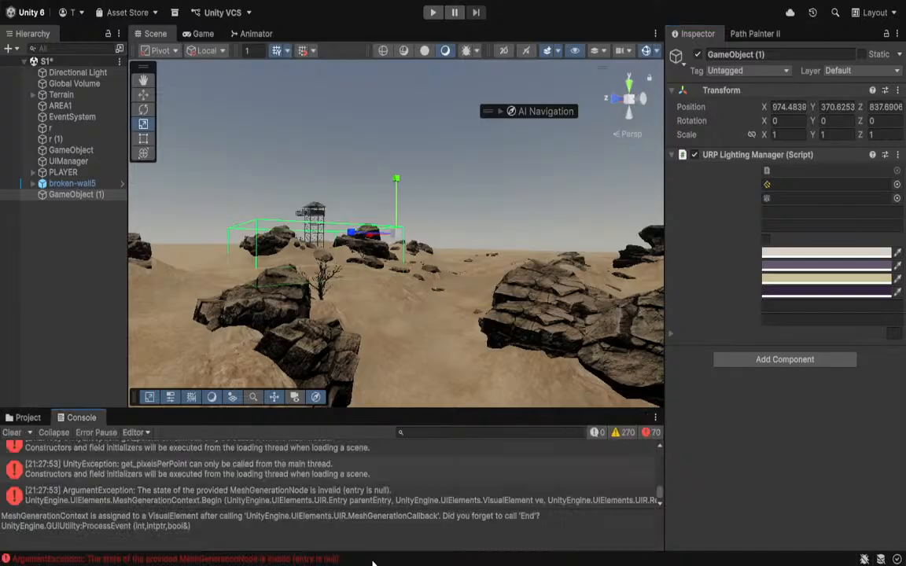
click(217, 502)
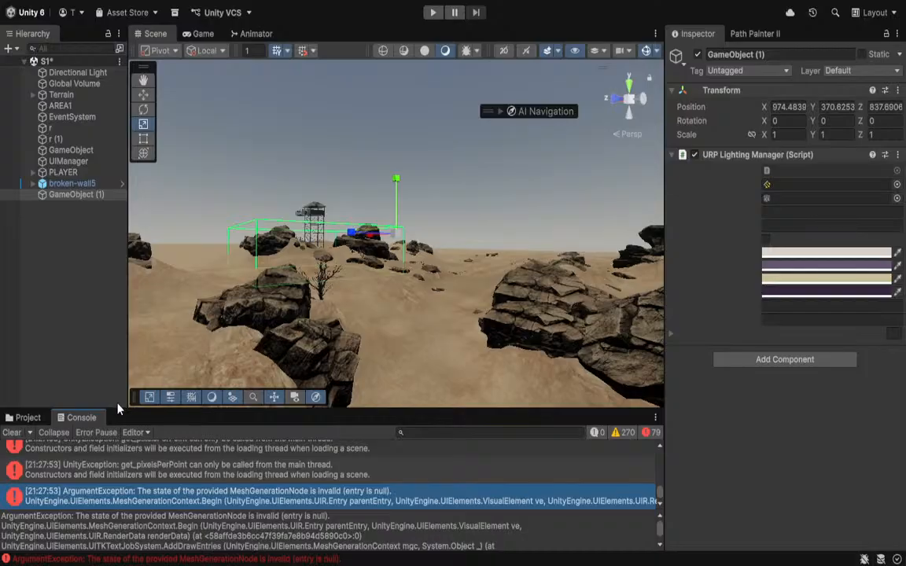
click(12, 432)
click(24, 418)
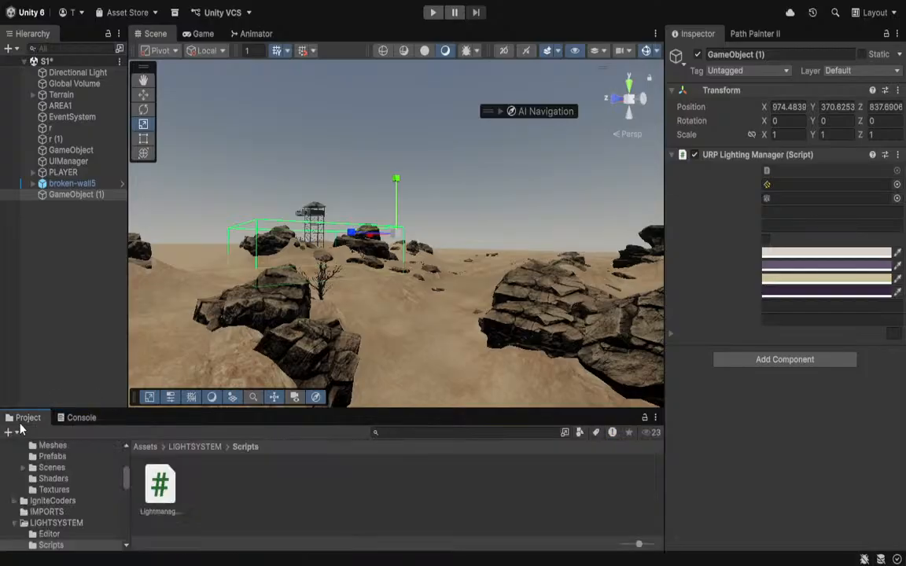
Enlarge the Scene view by narrowing the Inspector and examine the lighting across the desert rocks
right_drag(361, 289, 422, 89)
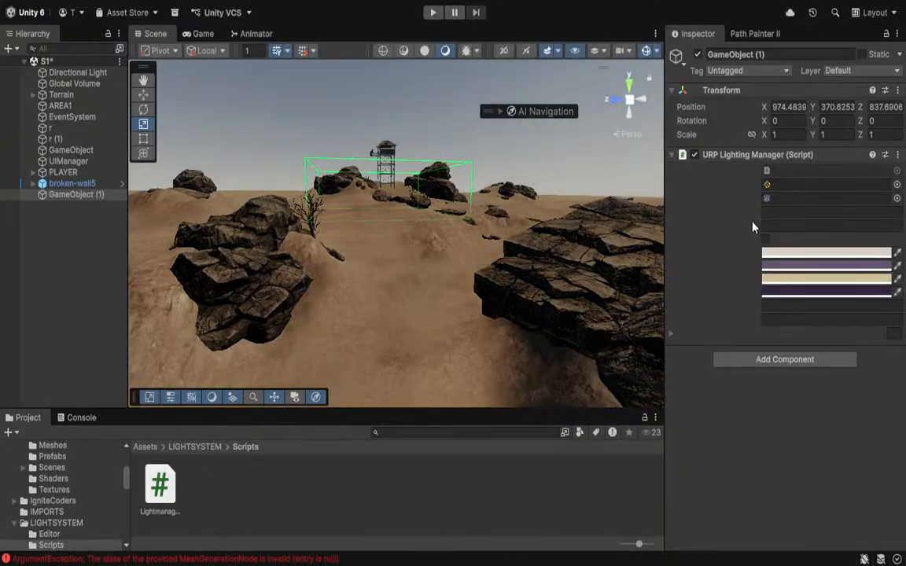
right_drag(498, 234, 455, 220)
key(w)
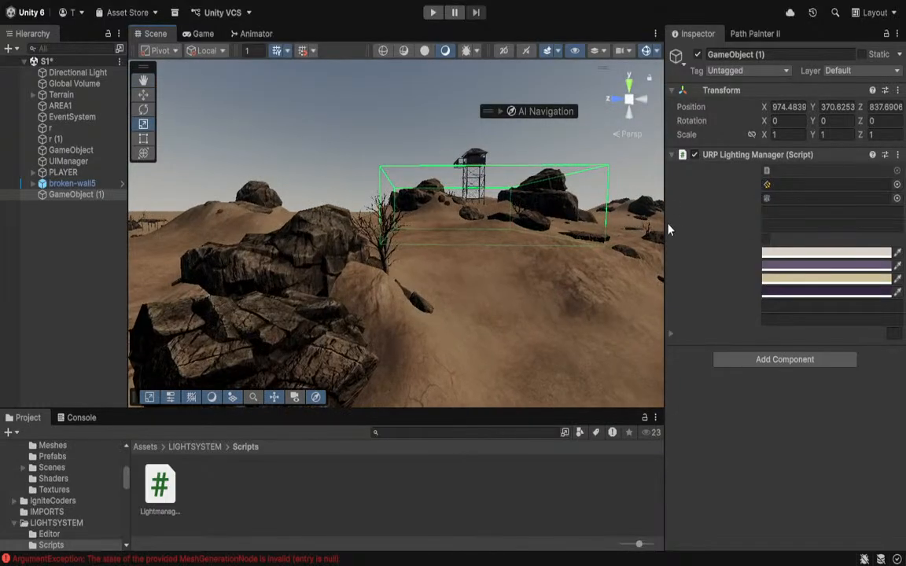
drag(664, 223, 903, 257)
right_drag(519, 250, 238, 149)
key(w)
Run the game, equip the pistol, walk across the desert to check the lighting and sky, and stop playback
click(432, 13)
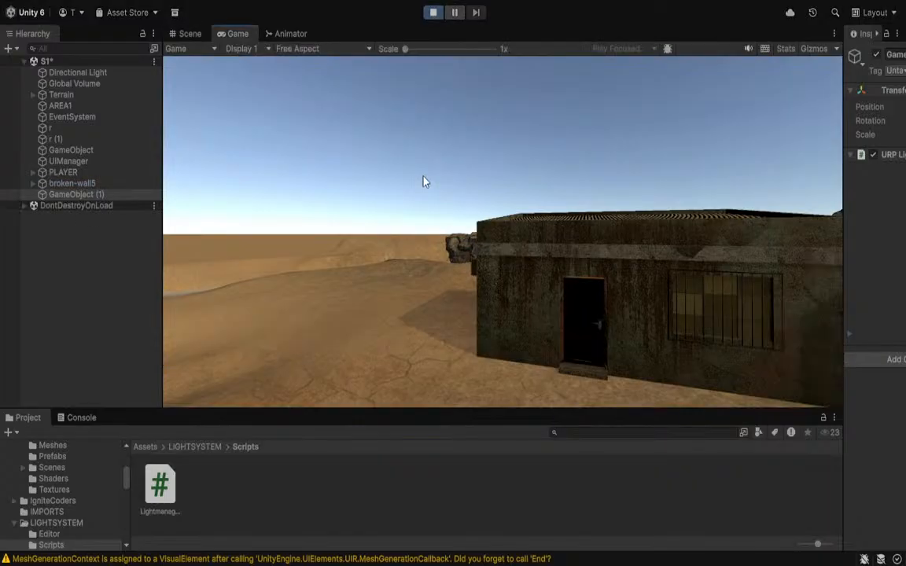
key(w)
key(1)
key(w)
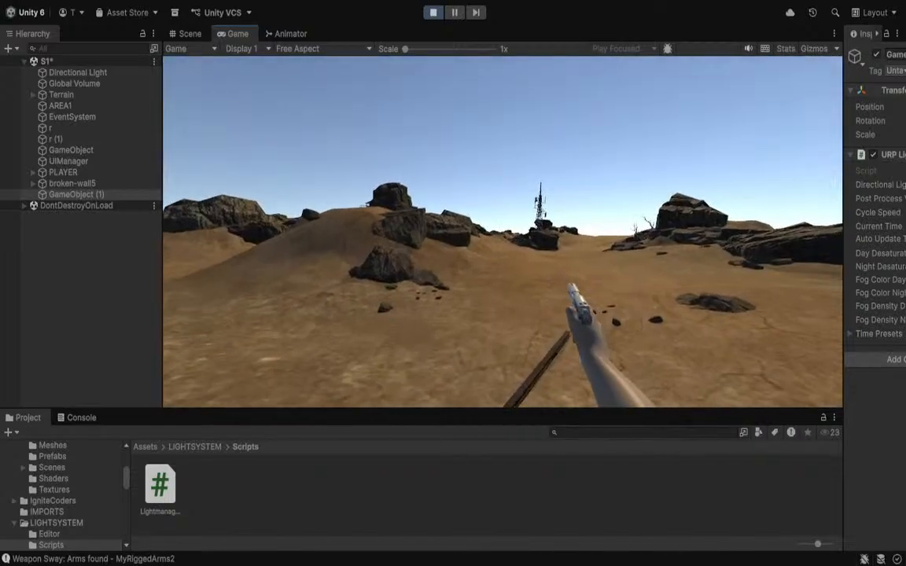
key(w)
key(w)
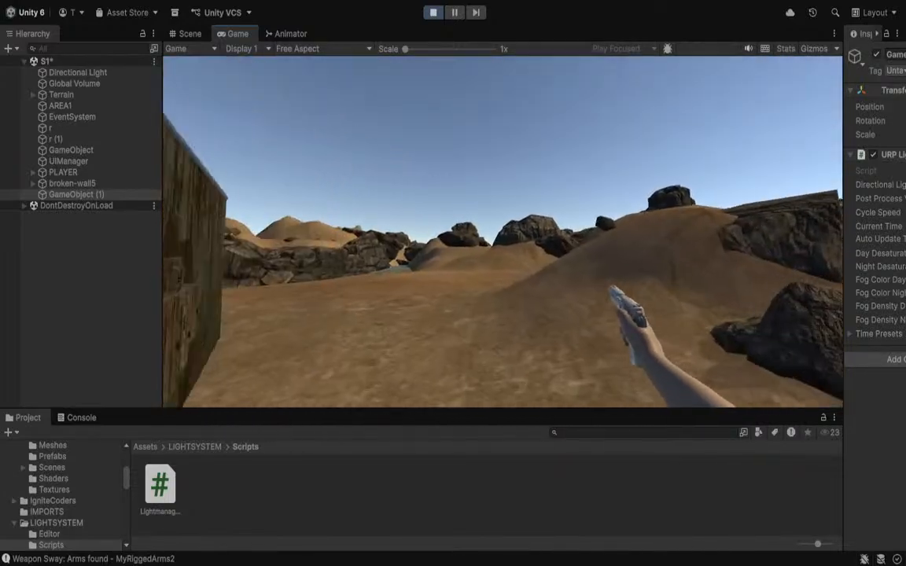
key(w)
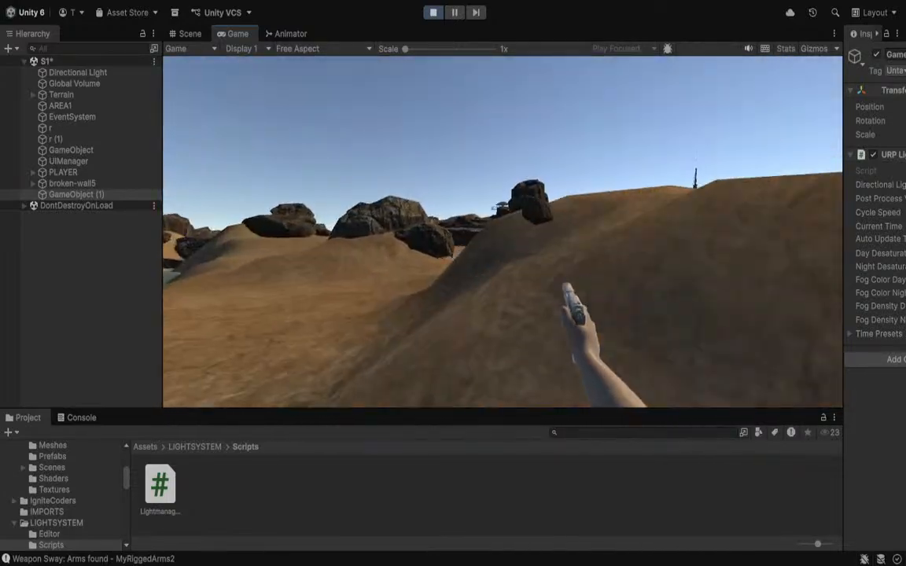
key(w)
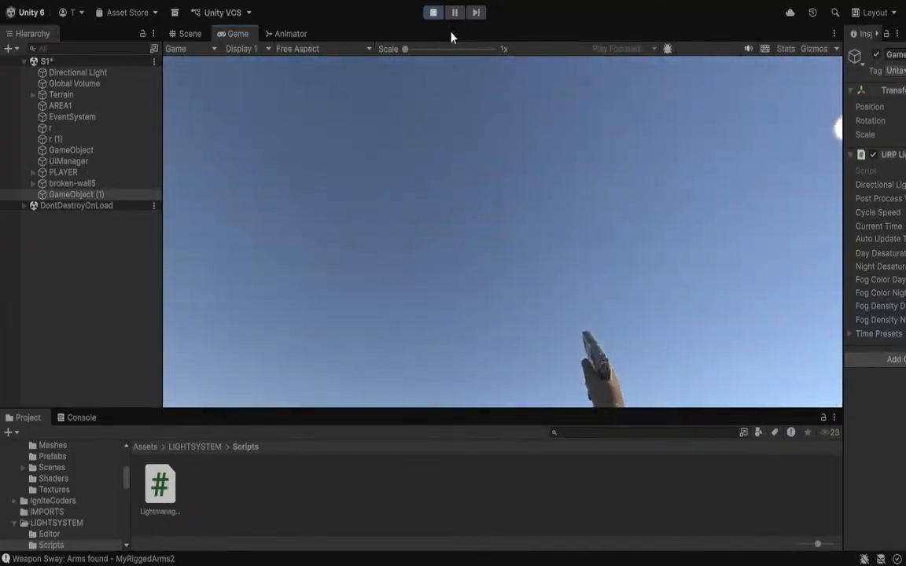
click(434, 12)
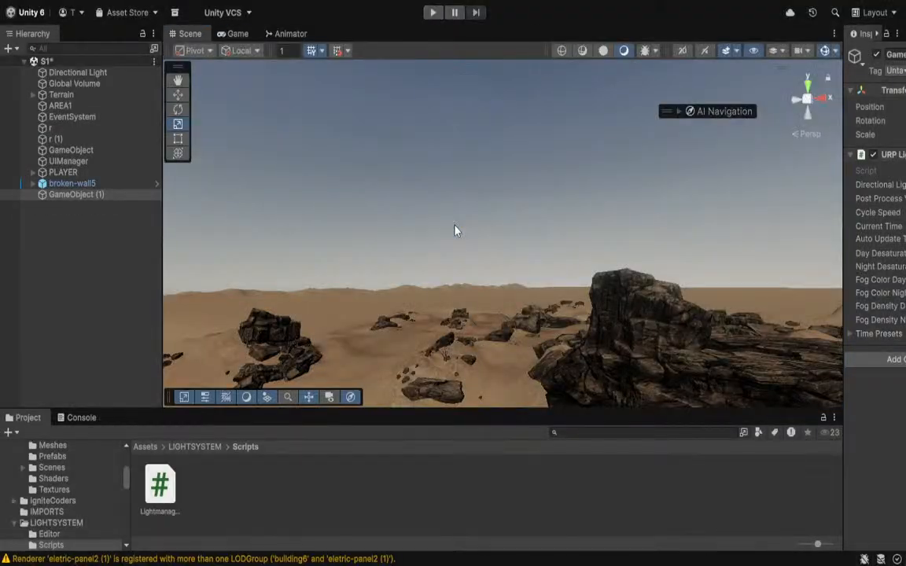
Frame the desert buildings and open the Barbed_Wire prefab from the Afghanistan/Prefabs_LODed folder
right_drag(460, 239, 220, 302)
click(189, 448)
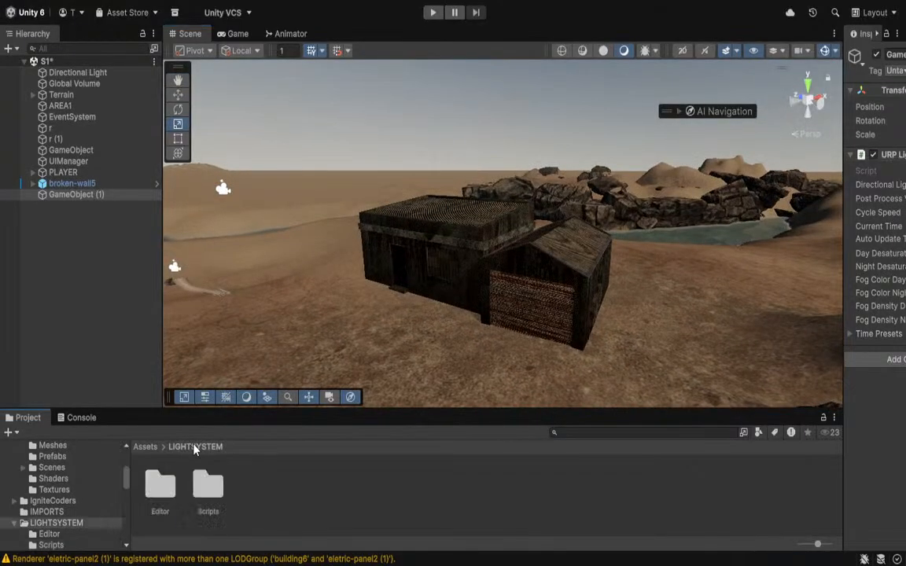
click(145, 447)
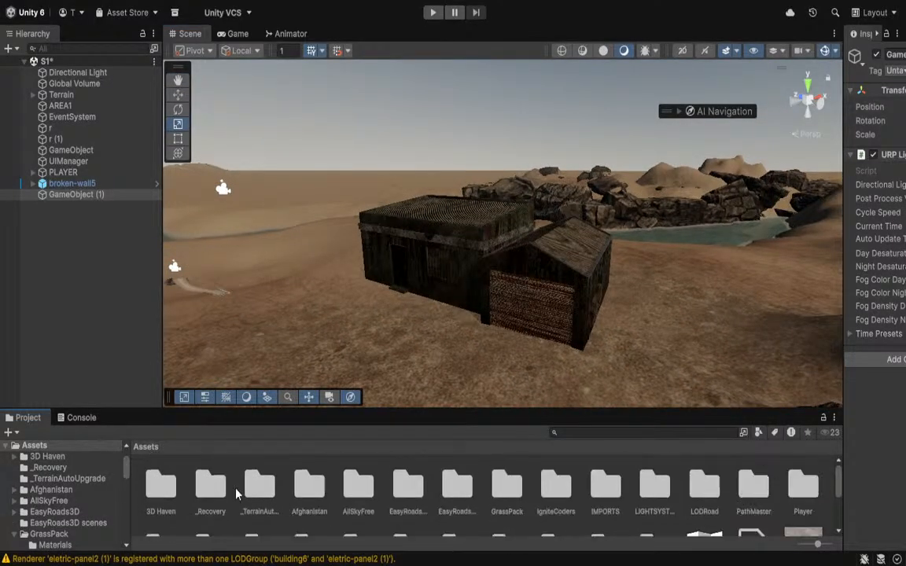
double_click(308, 483)
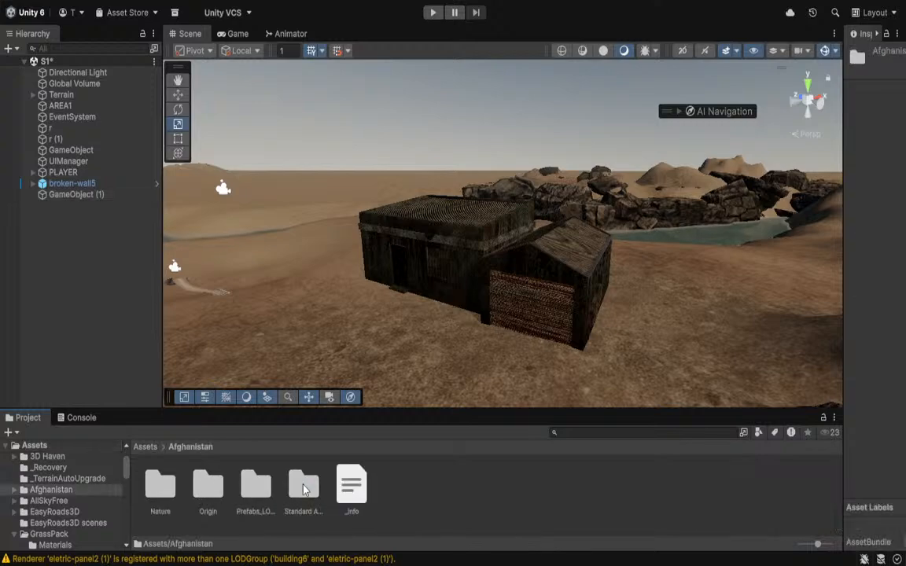
double_click(262, 486)
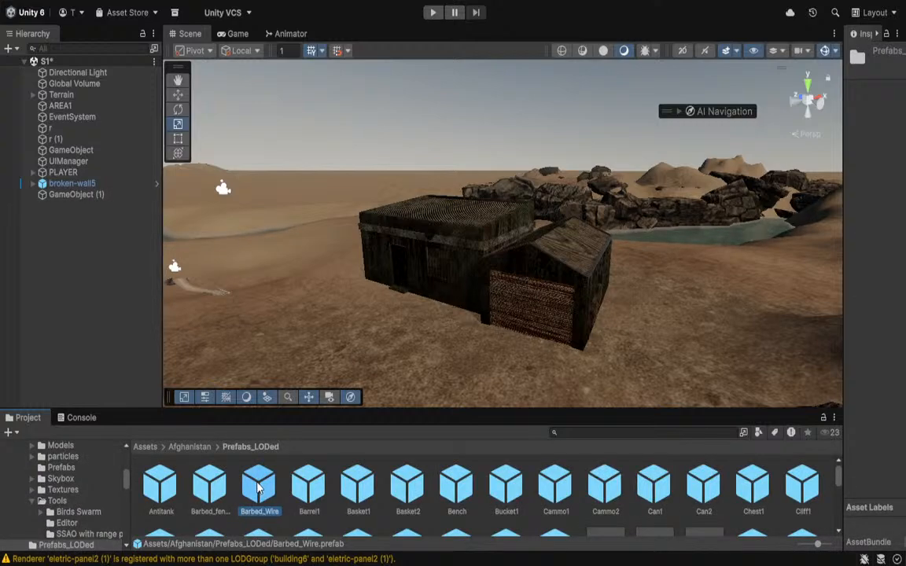
double_click(260, 488)
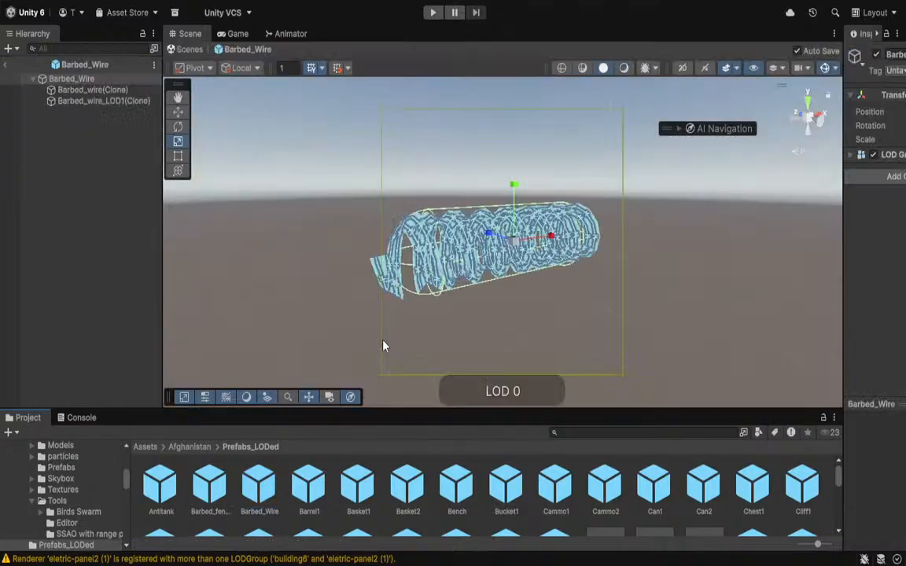
Leave the Barbed_Wire prefab, return to the S1 scene and view the desert house and surrounding ground from a higher angle
click(83, 76)
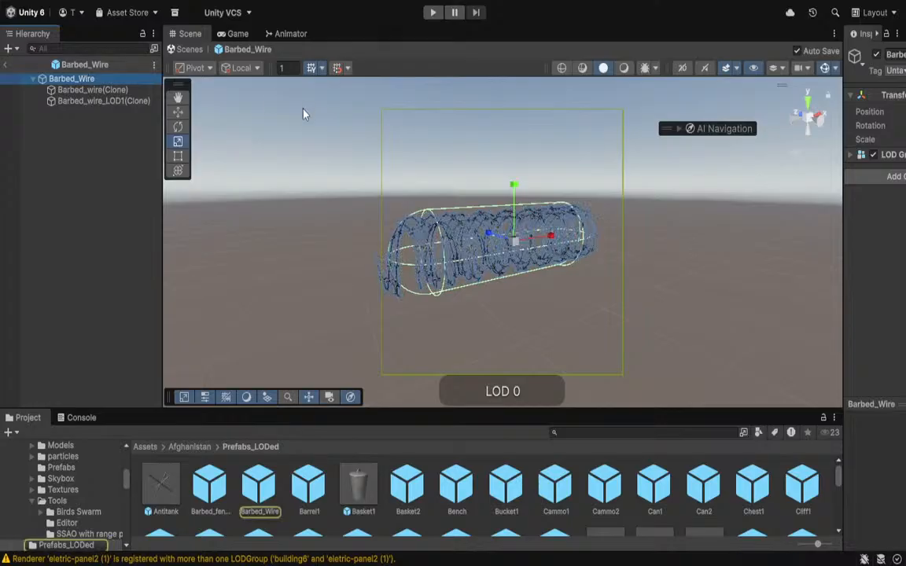
key(ctrl+z)
key(ctrl+z)
key(ctrl+z)
click(233, 33)
click(175, 31)
click(187, 50)
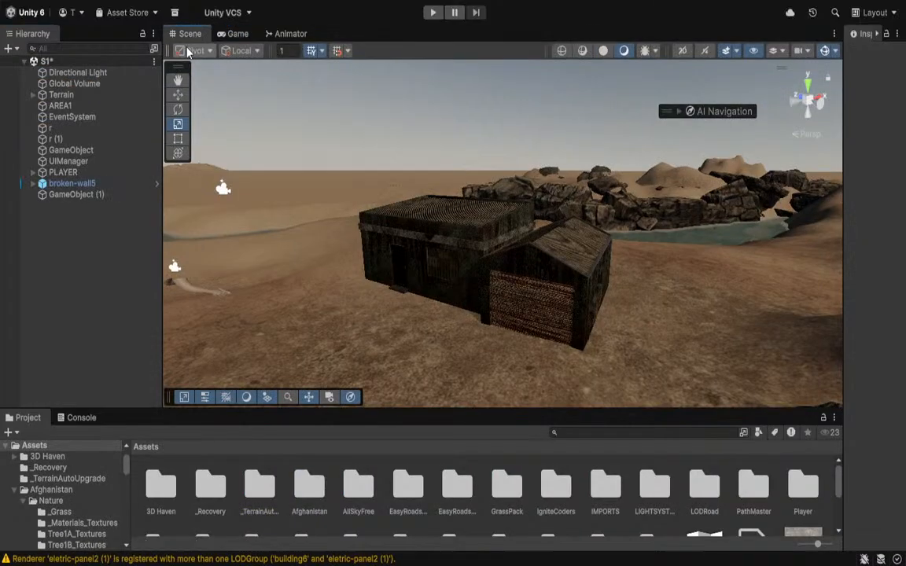
right_drag(316, 196, 409, 308)
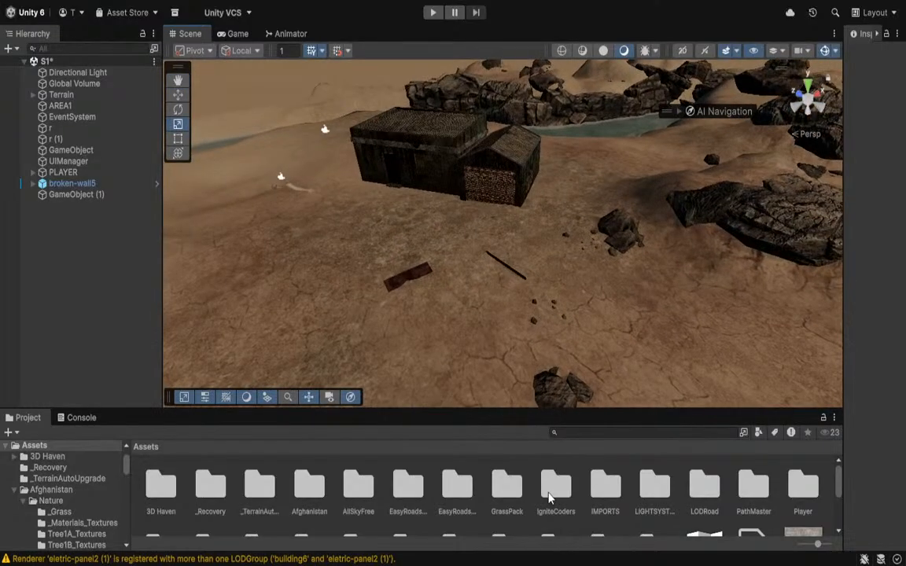
Look through the project's asset folders, including IgniteCoders and the prefabs in Afghanistan/Prefabs_LODed
click(706, 486)
click(653, 489)
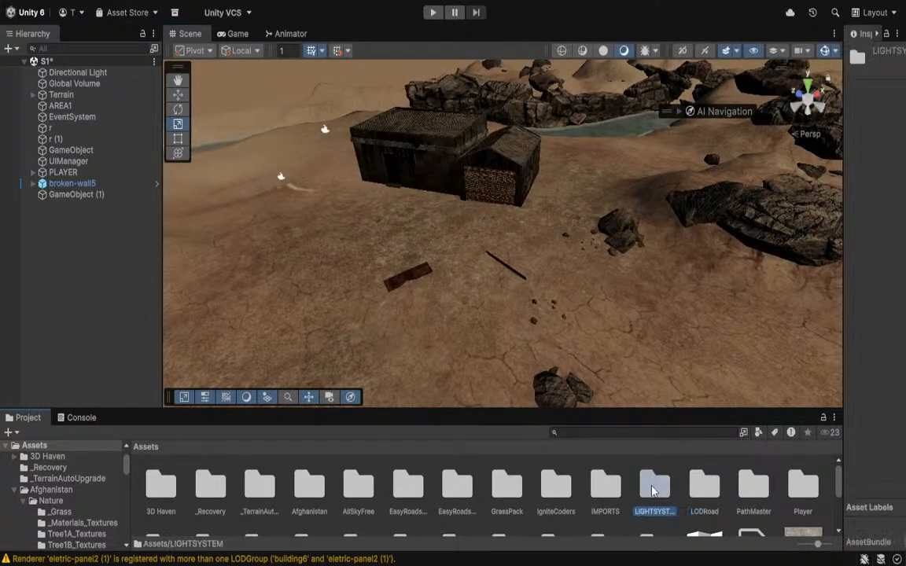
click(755, 491)
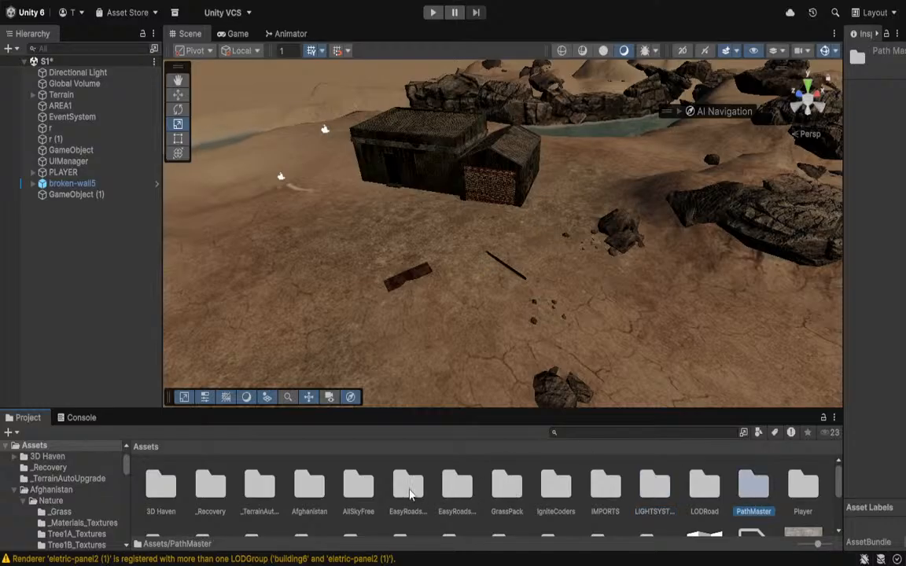
double_click(563, 491)
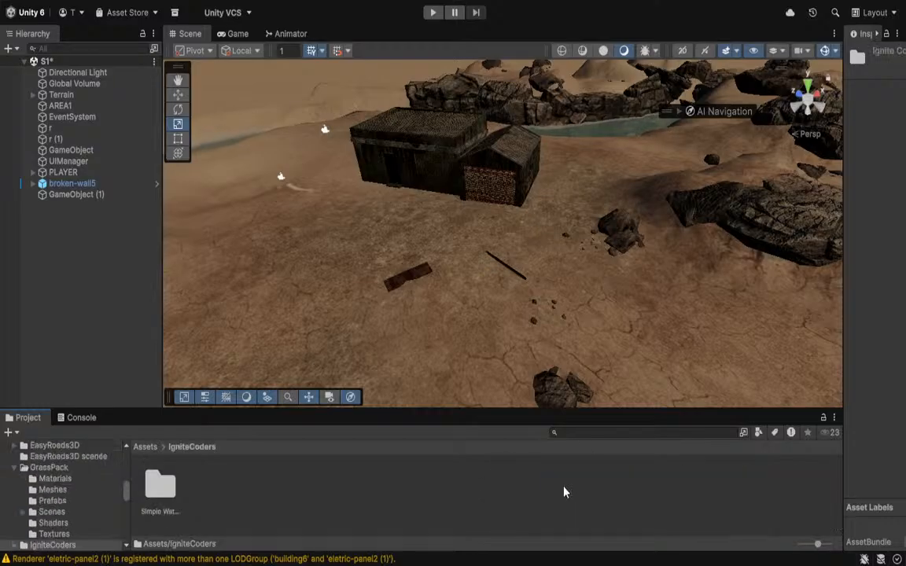
click(145, 446)
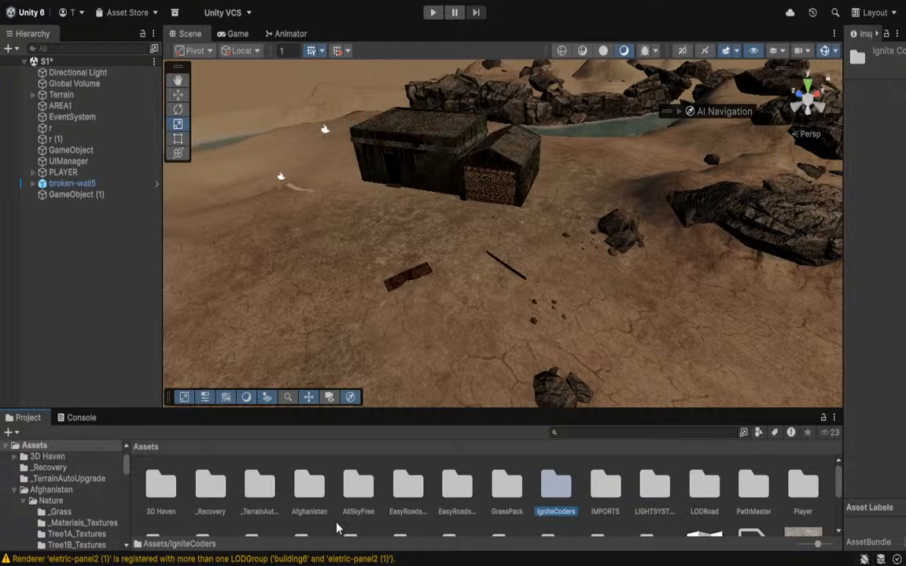
double_click(309, 488)
double_click(257, 489)
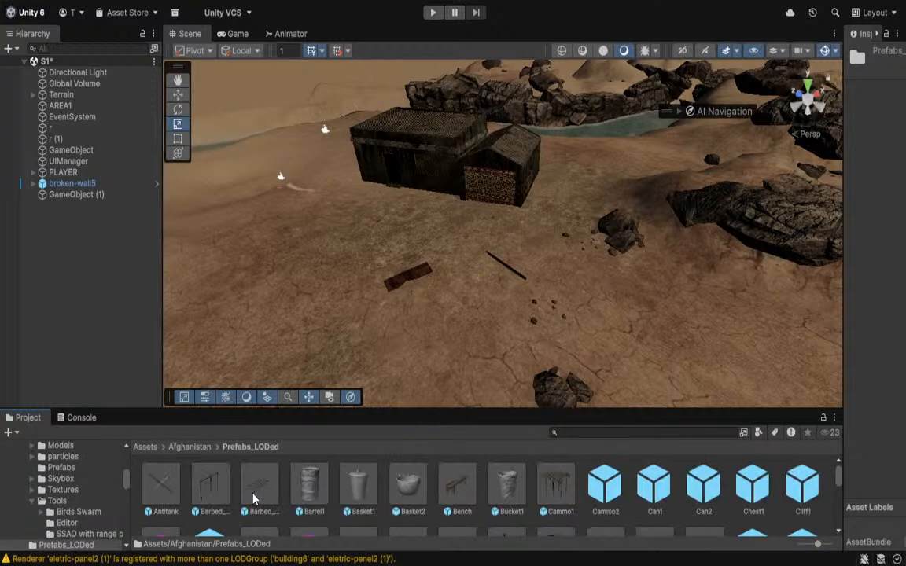
scroll(288, 495, down, 3)
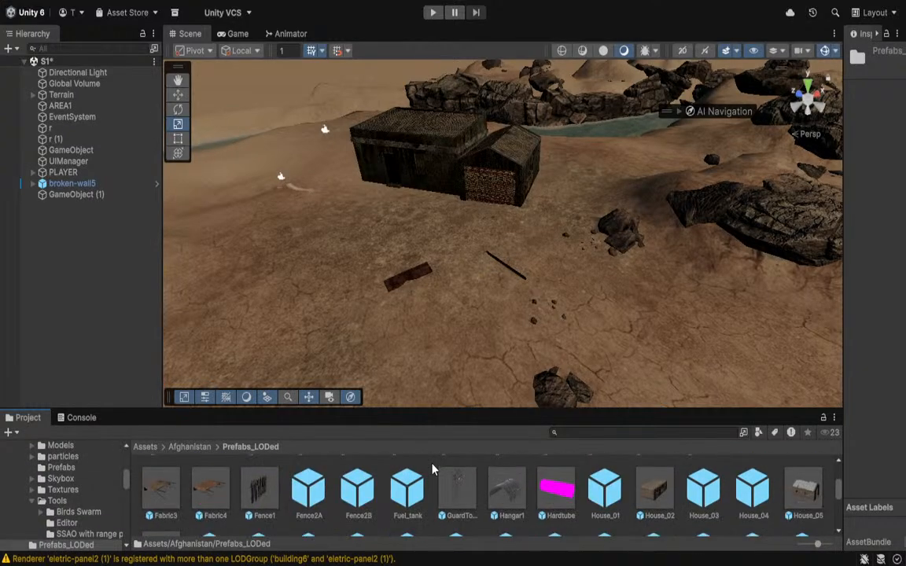
scroll(432, 470, down, 5)
Create a folder named "Cloud system" directly under Assets
click(147, 448)
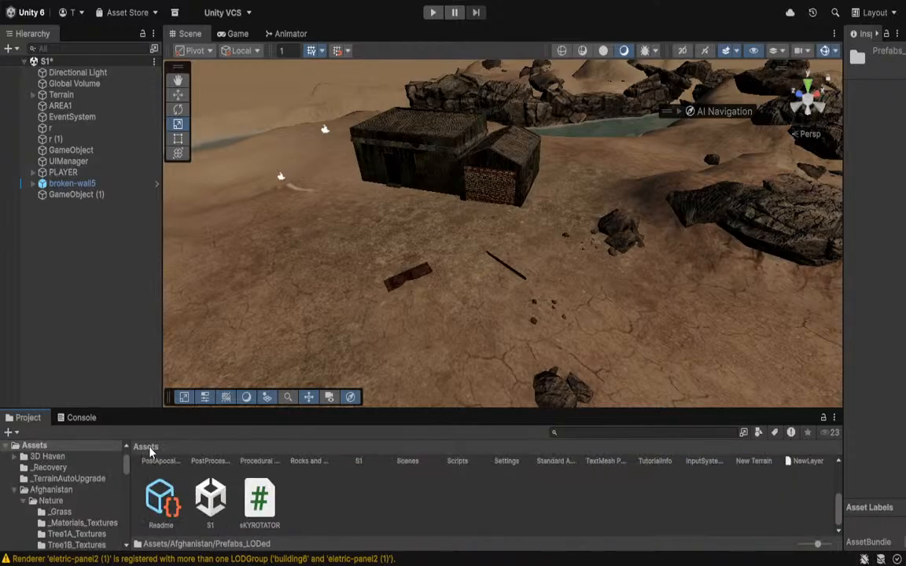
scroll(354, 519, up, 1)
scroll(351, 521, down, 1)
click(346, 519)
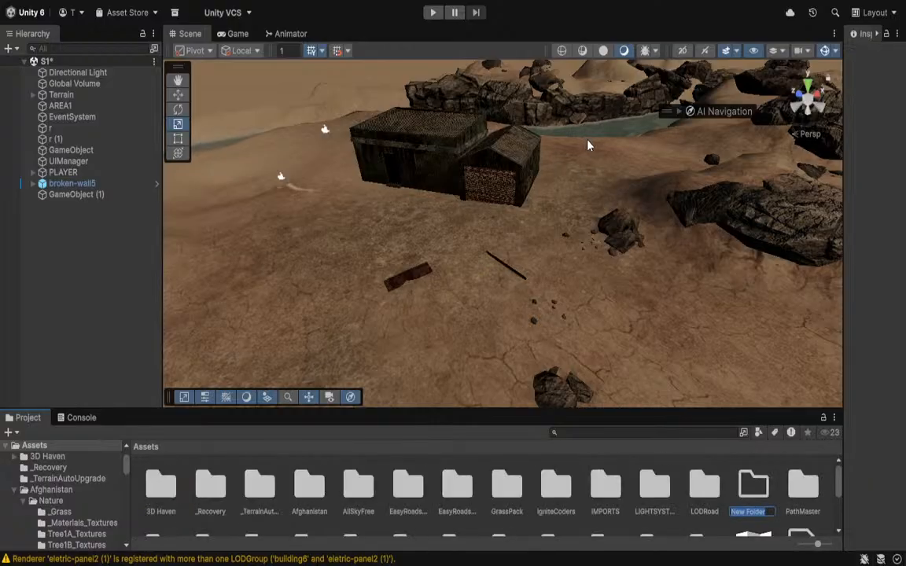
text(oud)
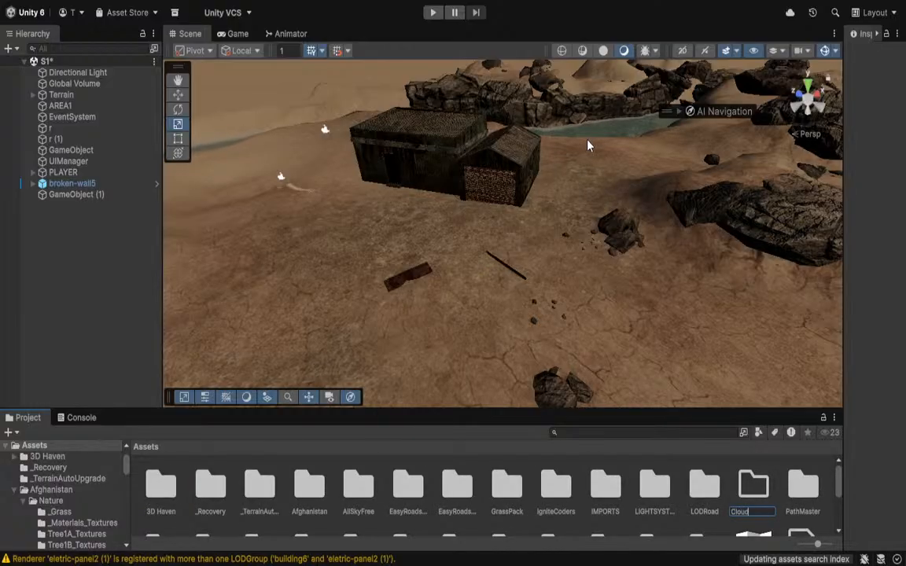
text( system)
key(Return)
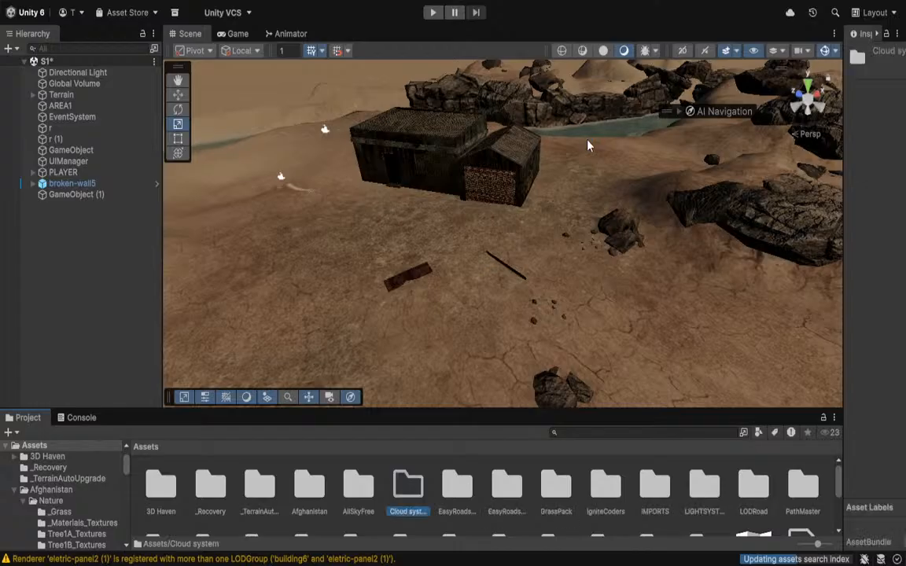
Open the Cloud system folder and create a subfolder named "Editor" in it
double_click(403, 483)
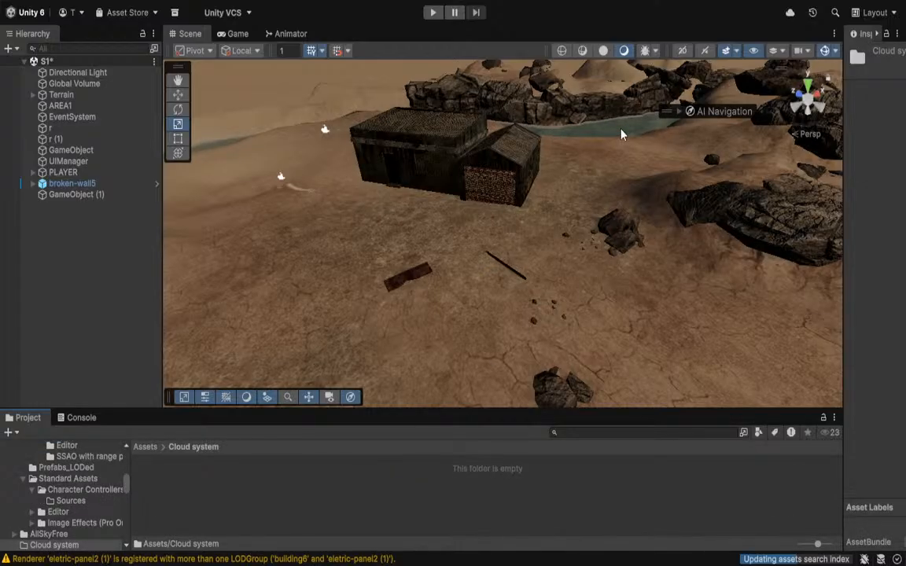
click(666, 92)
text(Edito)
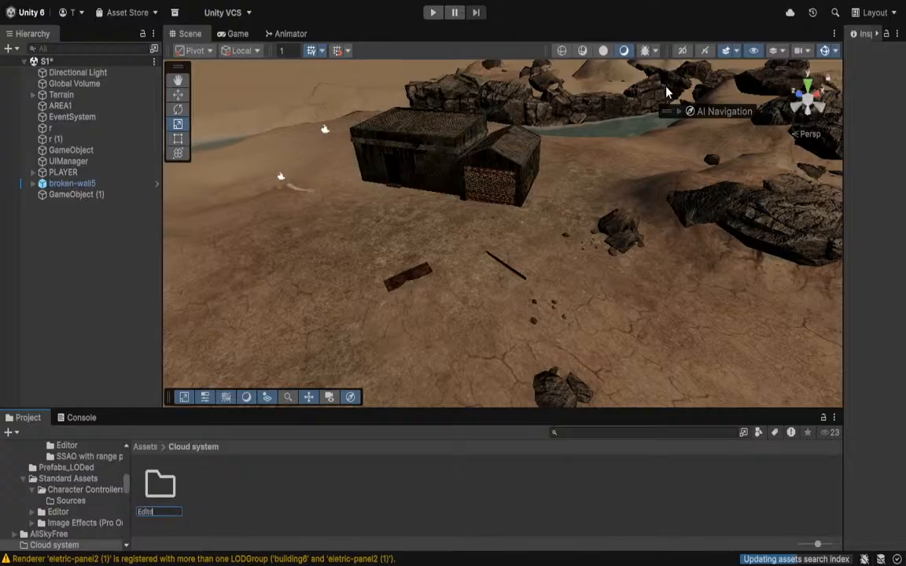
text(r)
key(Return)
Add a second subfolder named "Scripts" inside the Cloud system folder
click(295, 504)
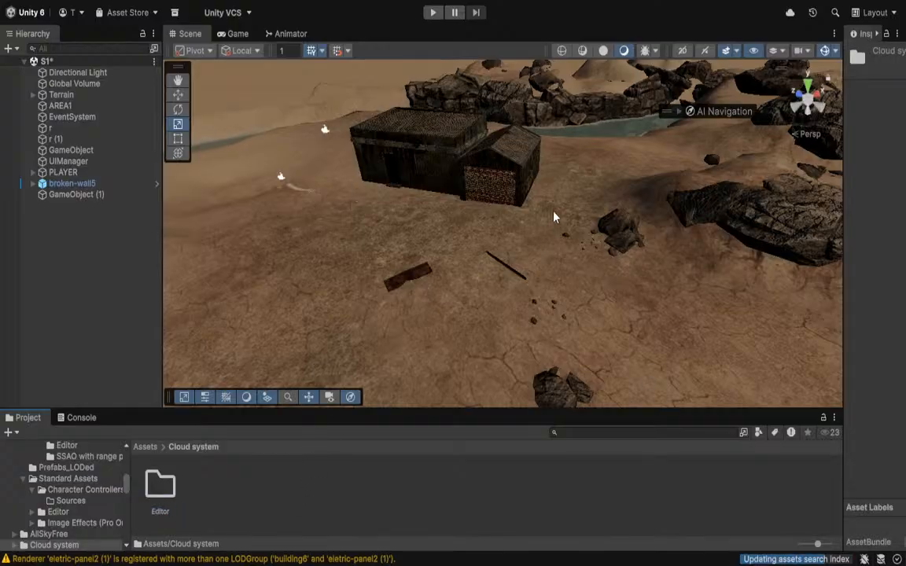
click(549, 143)
text(Scripts)
key(Return)
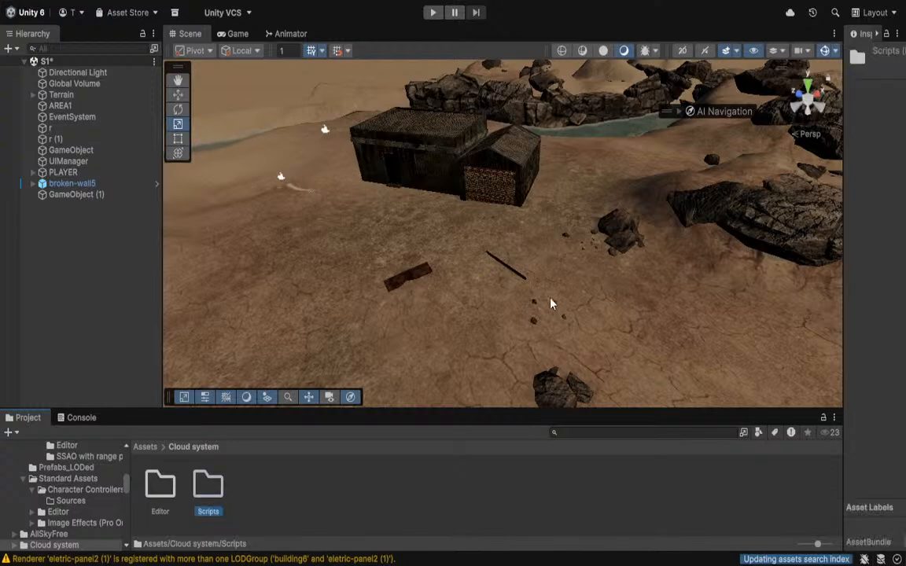